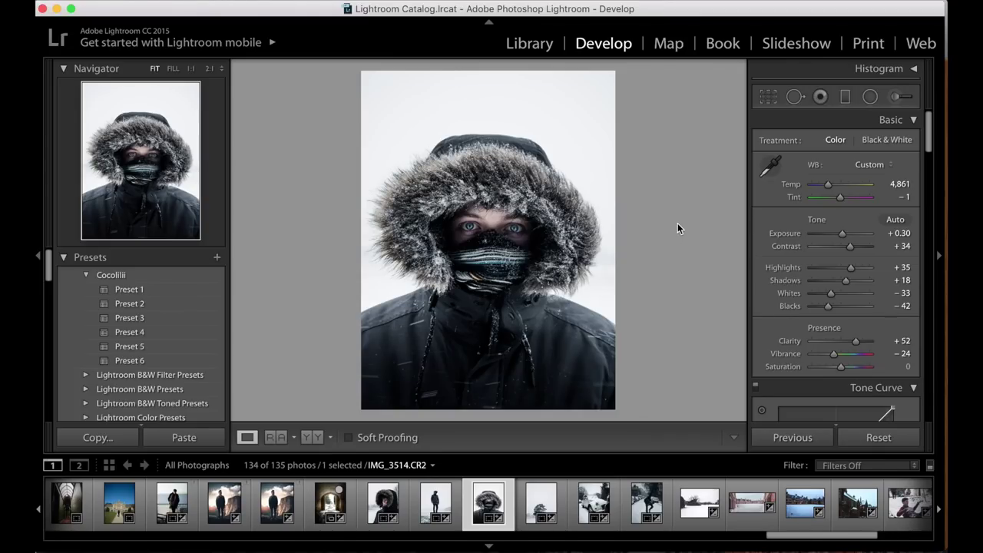
Switch to the browser and look through the petermckinnon Instagram feed, viewing the post of the masked man in the snow enlarged
key("super+Tab")
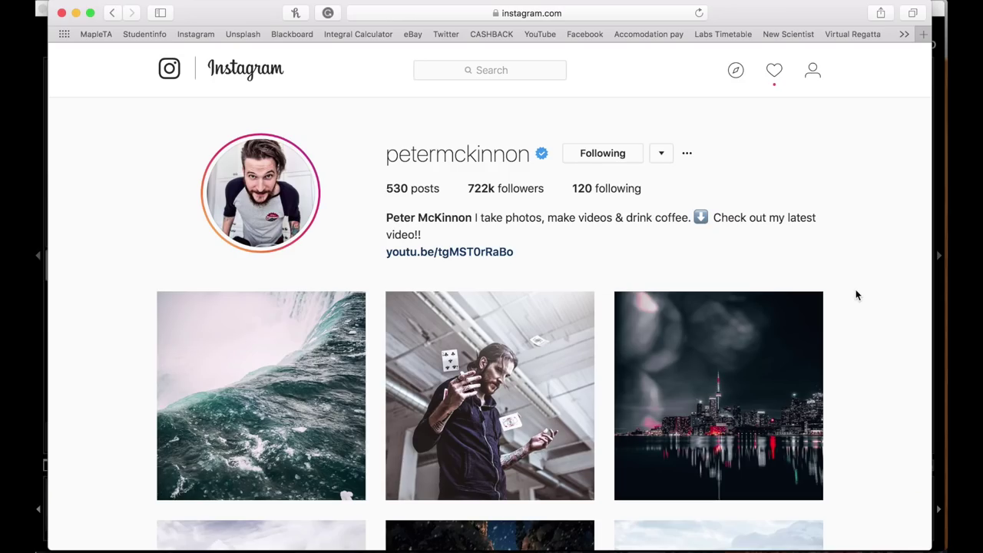
scroll(843, 273, "down", 3)
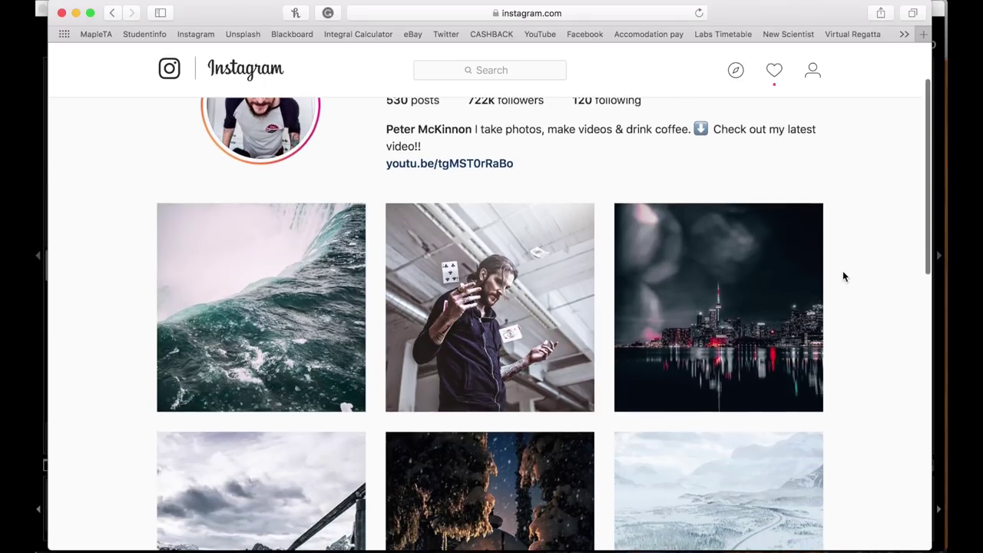
scroll(843, 273, "down", 5)
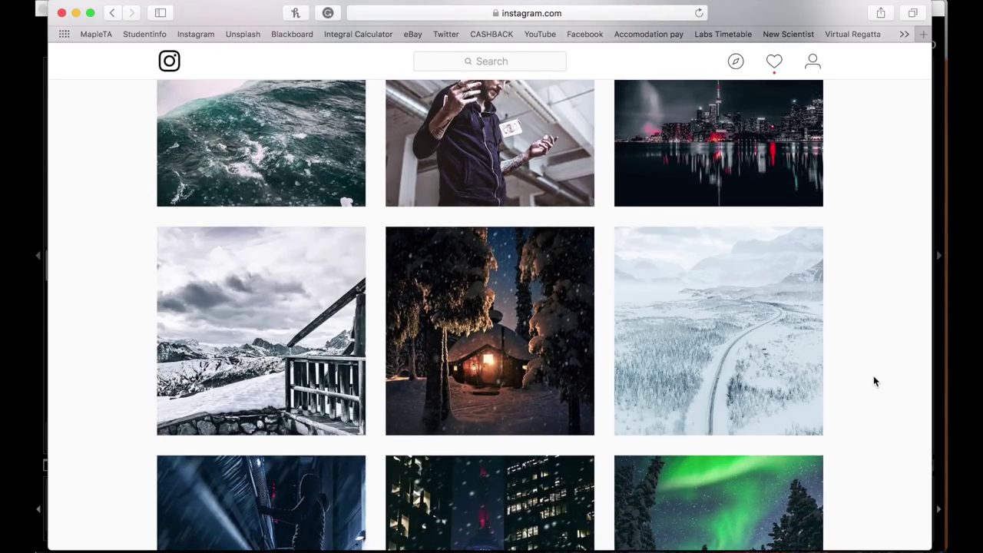
scroll(873, 378, "down", 1)
scroll(873, 380, "down", 15)
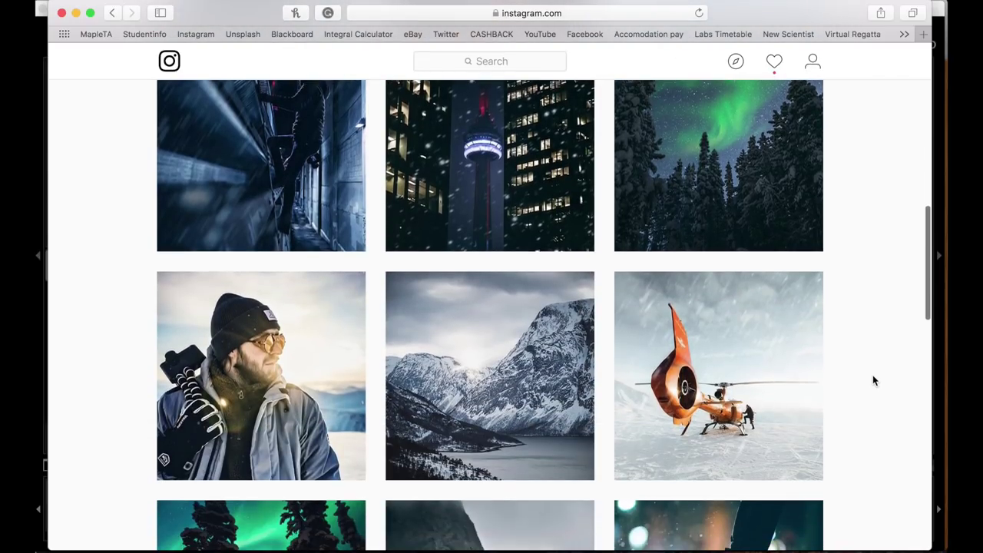
scroll(872, 376, "down", 2)
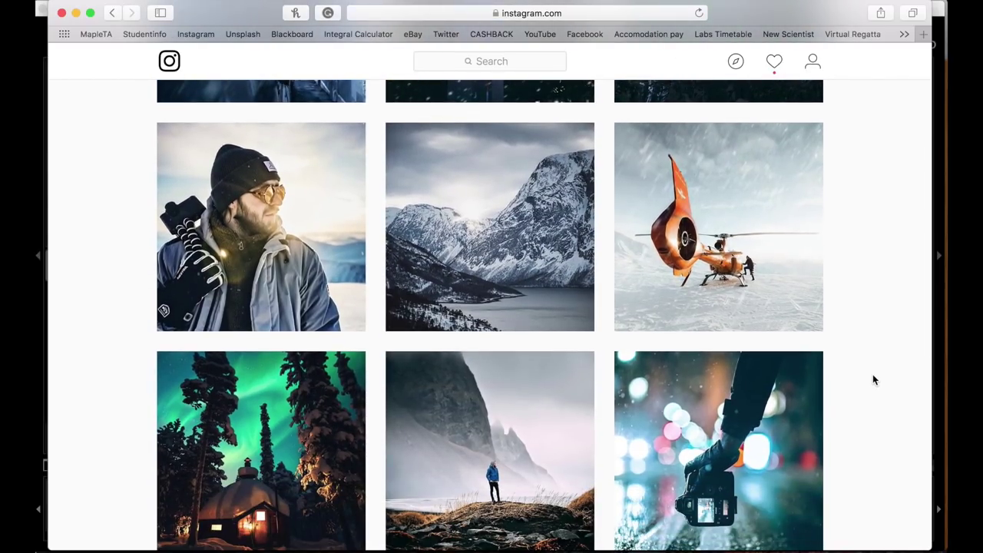
scroll(845, 259, "down", 10)
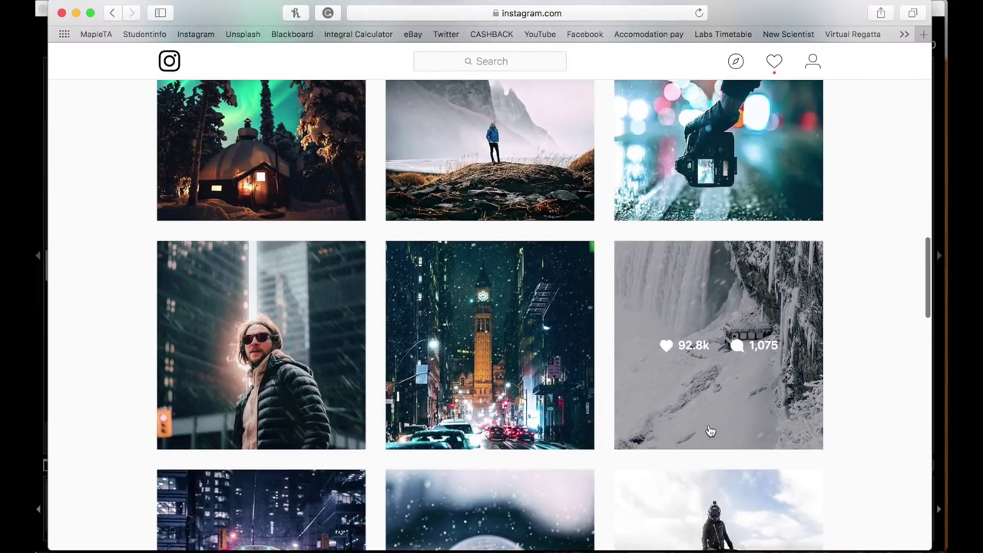
scroll(741, 419, "down", 5)
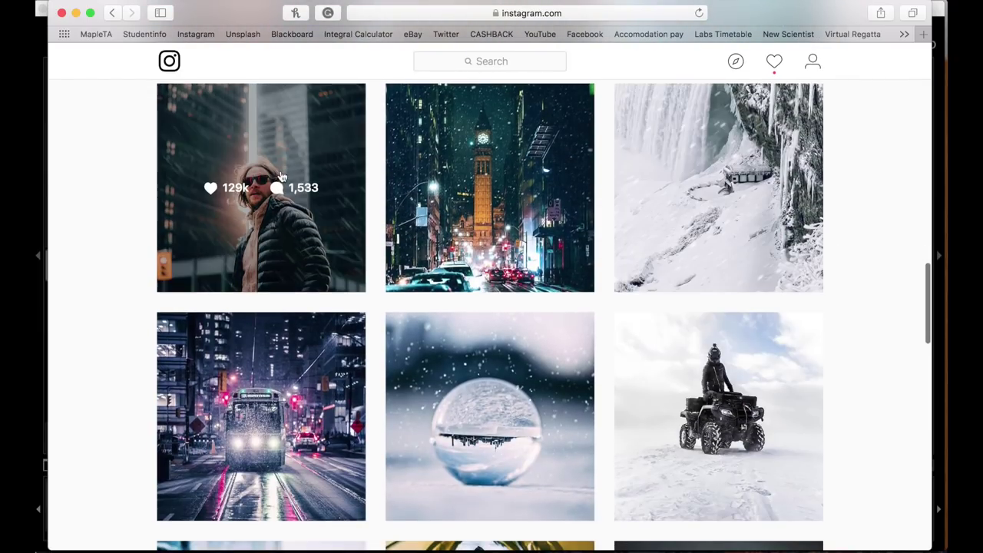
scroll(412, 297, "down", 10)
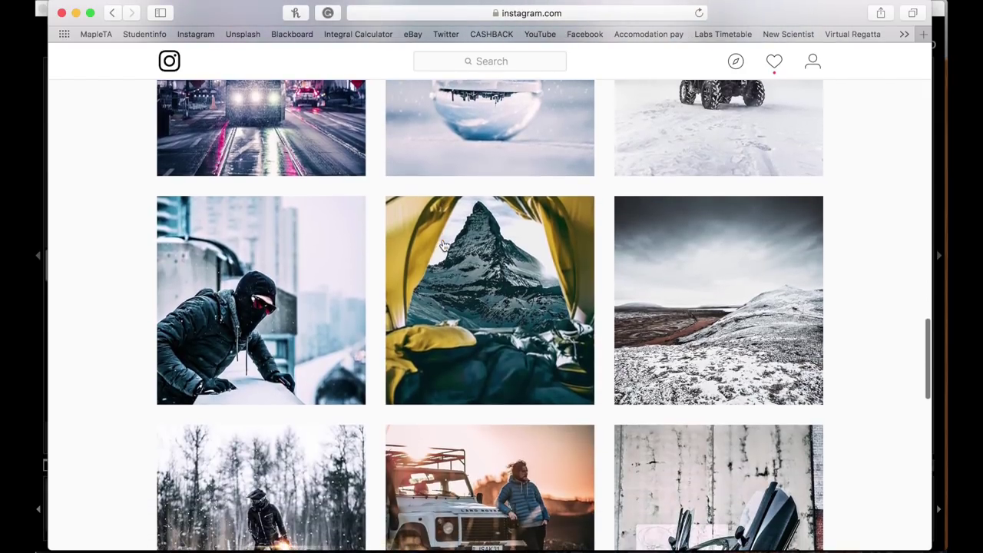
left_click(256, 337)
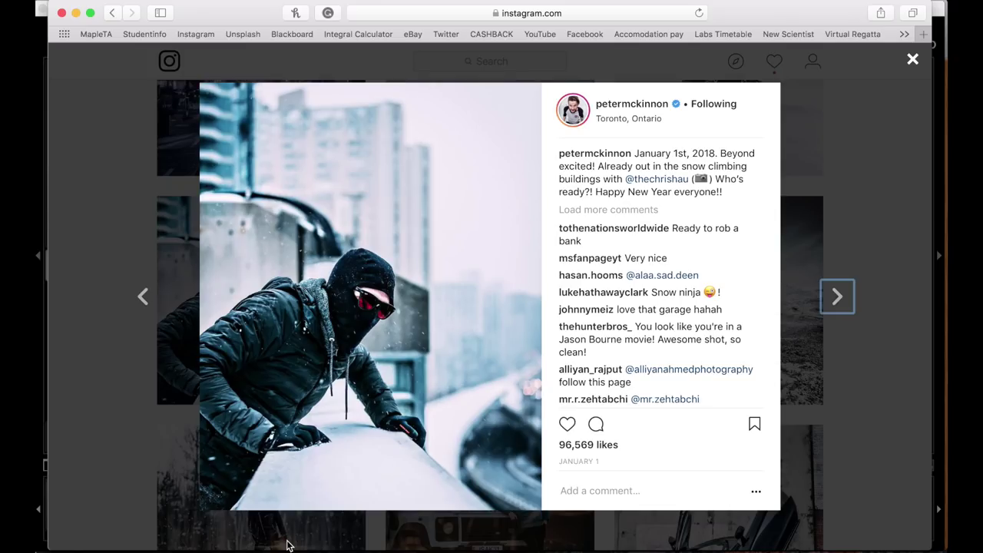
left_click(118, 398)
Examine the older landscape and portrait posts in the petermckinnon feed and return to the top of the profile
scroll(874, 388, "down", 15)
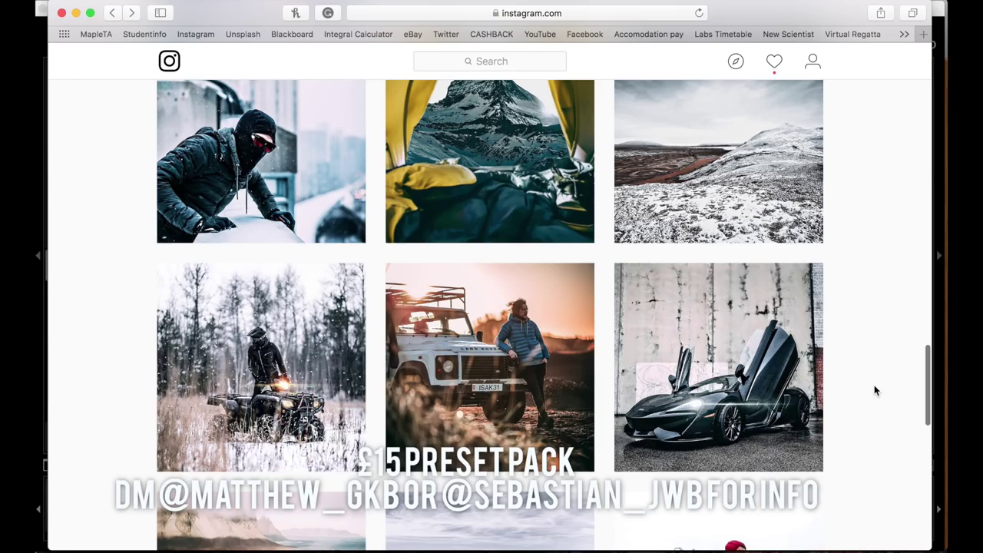
scroll(874, 388, "down", 6)
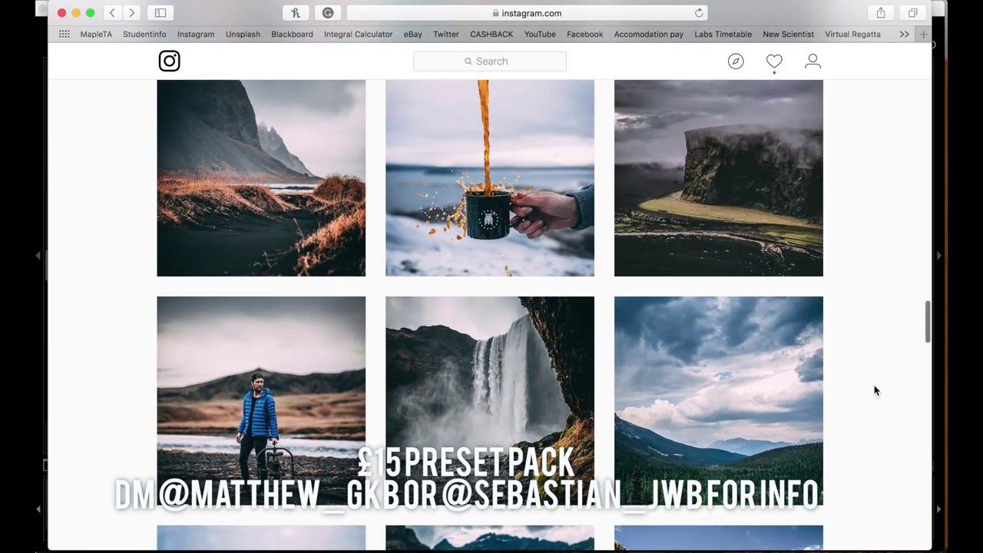
scroll(875, 388, "up", 10)
scroll(871, 393, "up", 6)
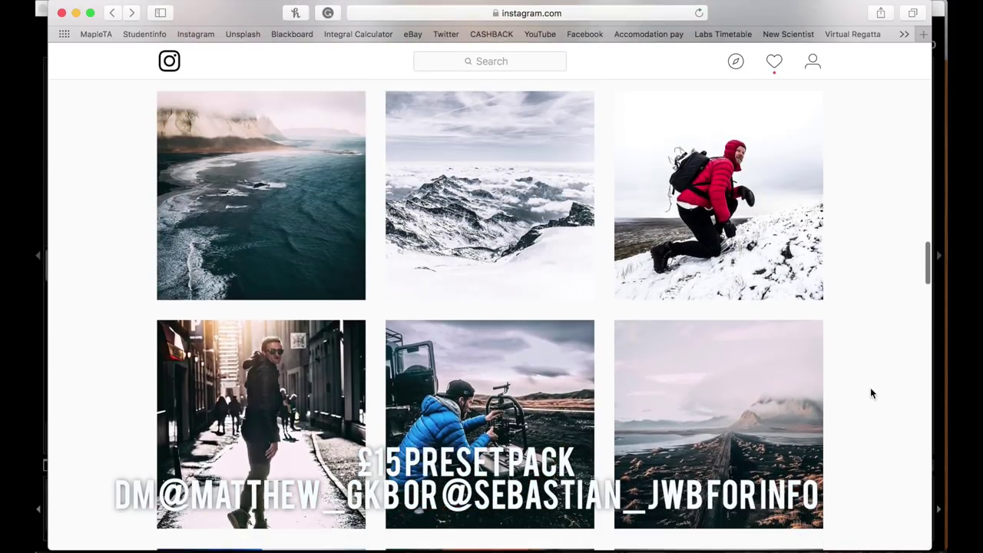
scroll(871, 394, "up", 3)
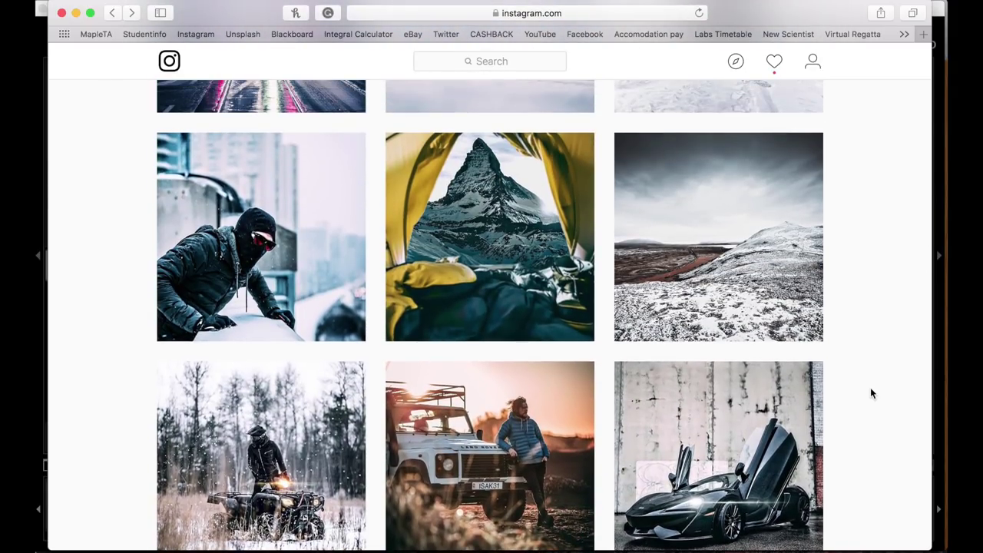
scroll(871, 393, "up", 4)
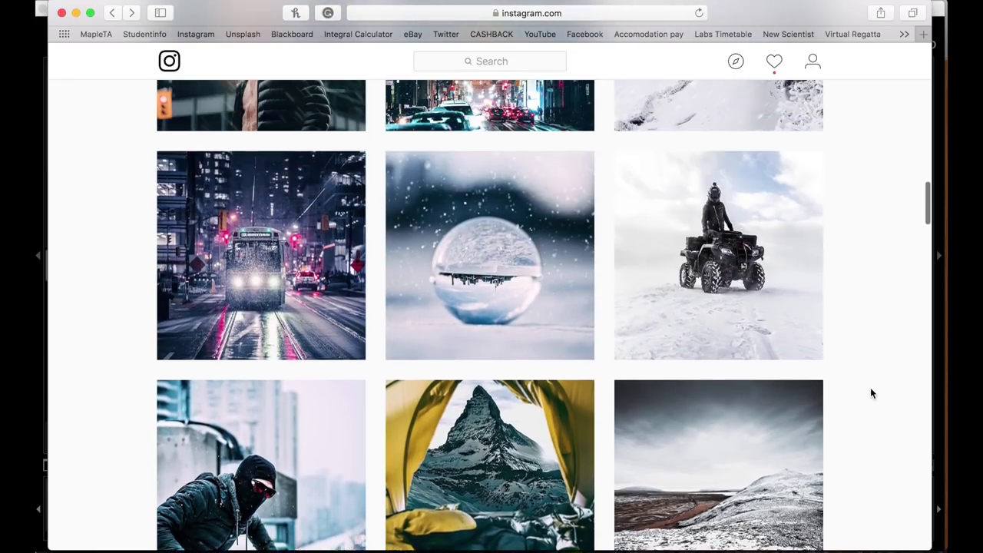
scroll(870, 393, "up", 5)
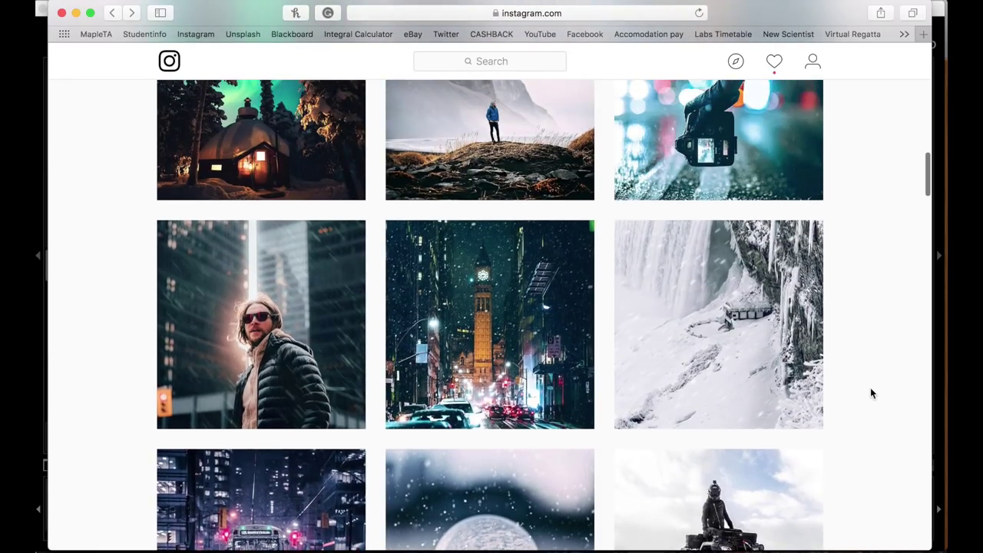
scroll(871, 394, "up", 3)
scroll(871, 394, "up", 10)
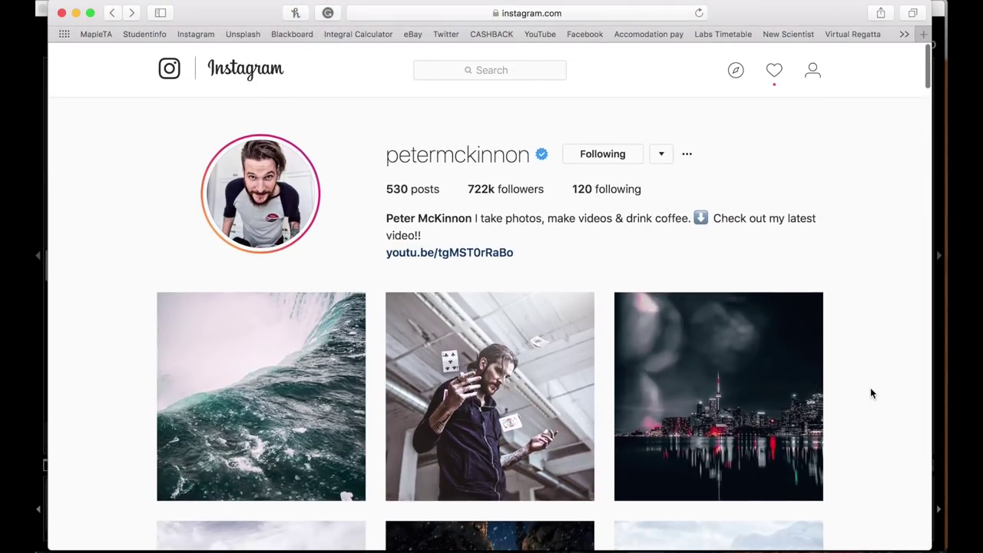
Open the account's own Instagram profile and look over its posts
left_click(813, 70)
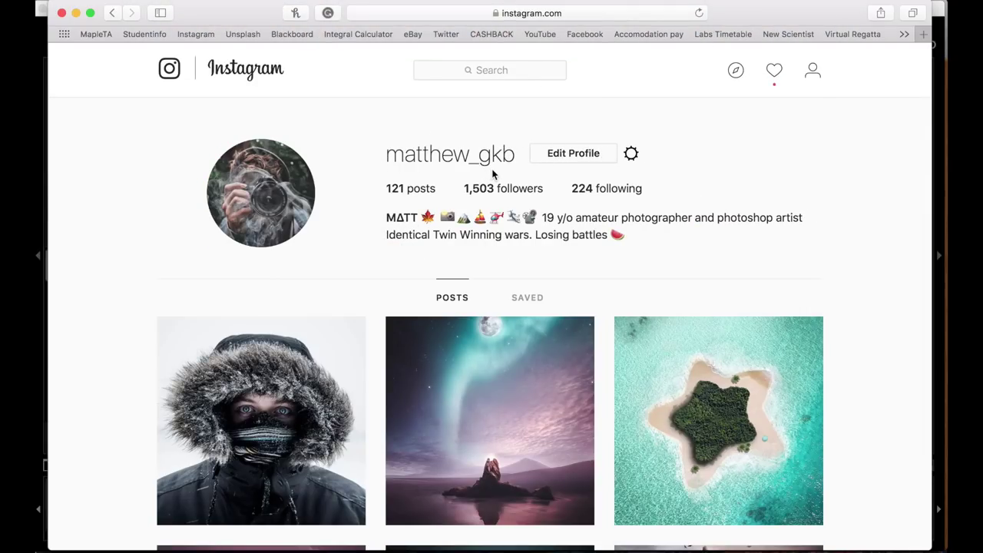
scroll(699, 229, "down", 5)
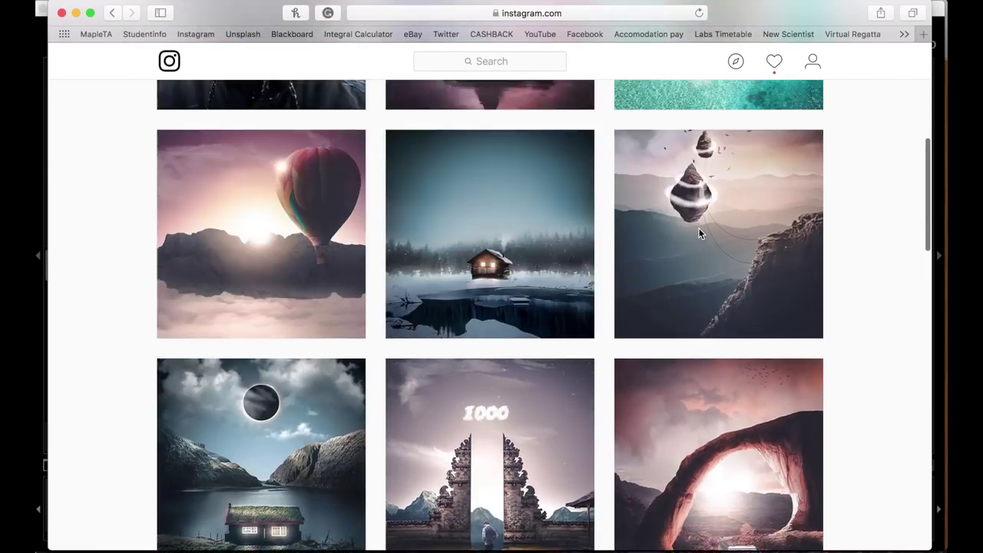
scroll(699, 228, "up", 5)
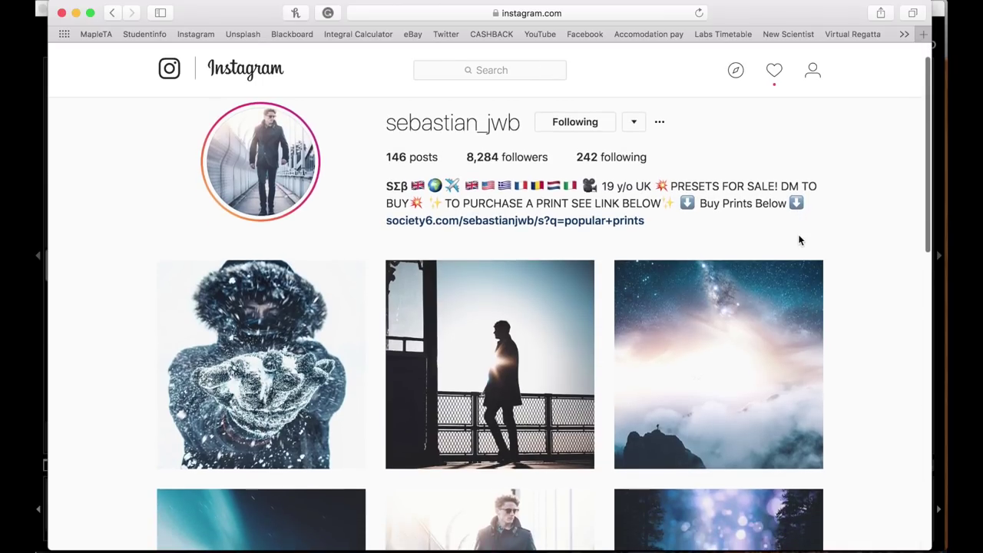
Examine the photo style of the posts on the Instagram profile advertising presets and prints for sale
scroll(800, 242, "down", 2)
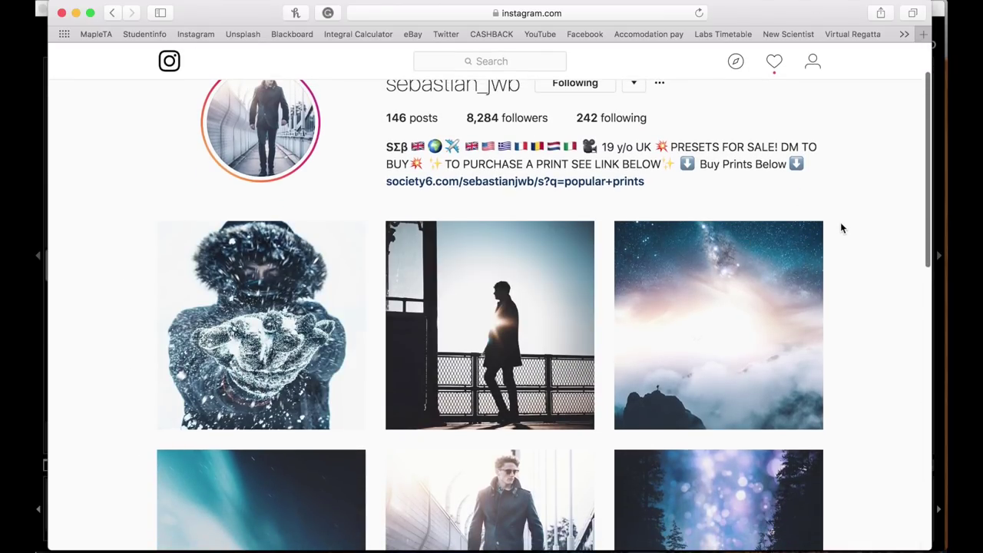
scroll(840, 223, "down", 5)
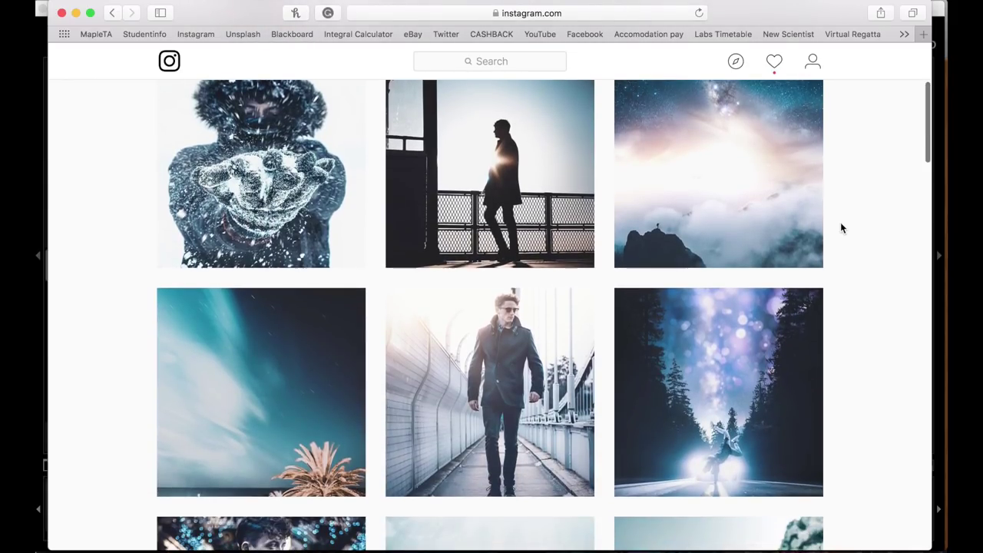
scroll(841, 227, "down", 5)
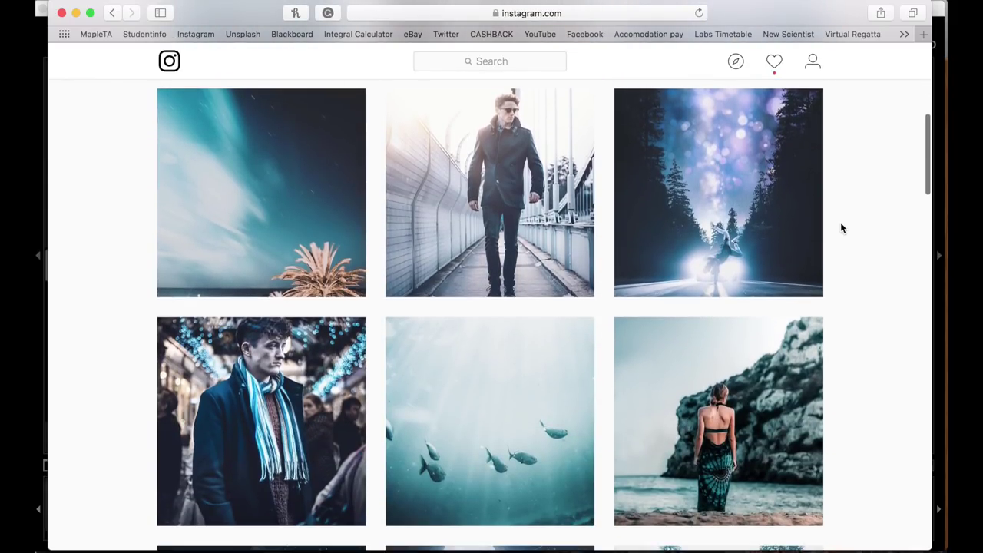
scroll(840, 227, "up", 10)
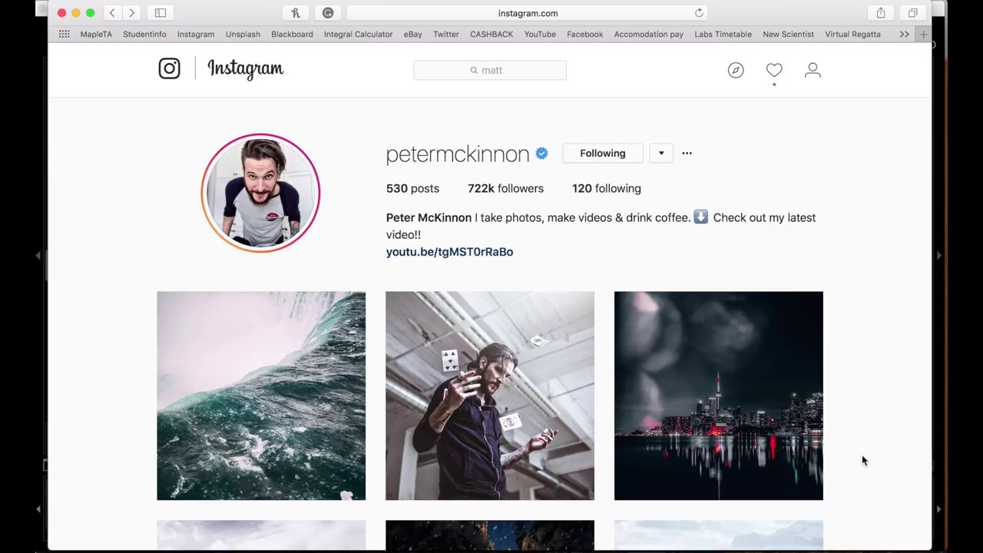
View the snowy mountain photo with the wooden railing enlarged from the petermckinnon feed, and close it
scroll(863, 459, "down", 5)
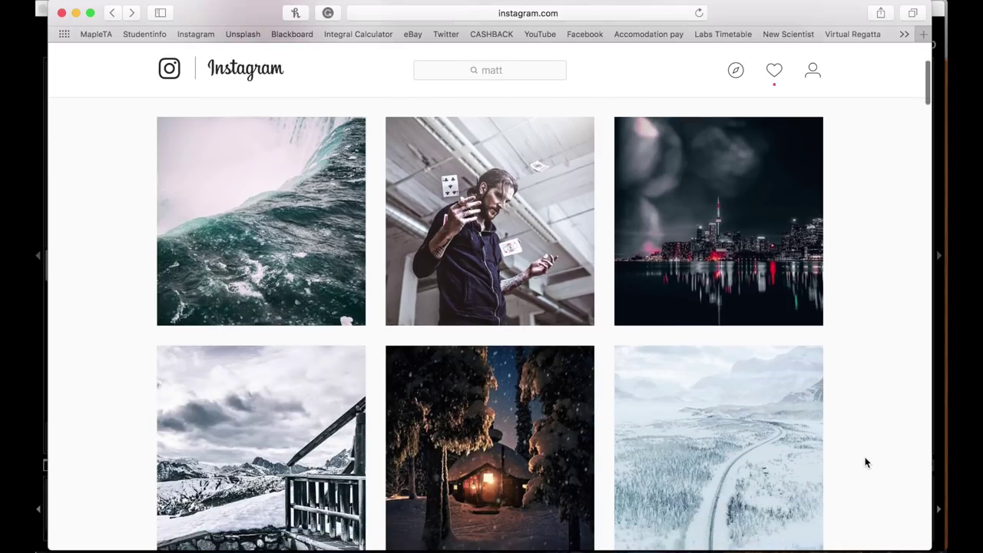
scroll(865, 462, "down", 3)
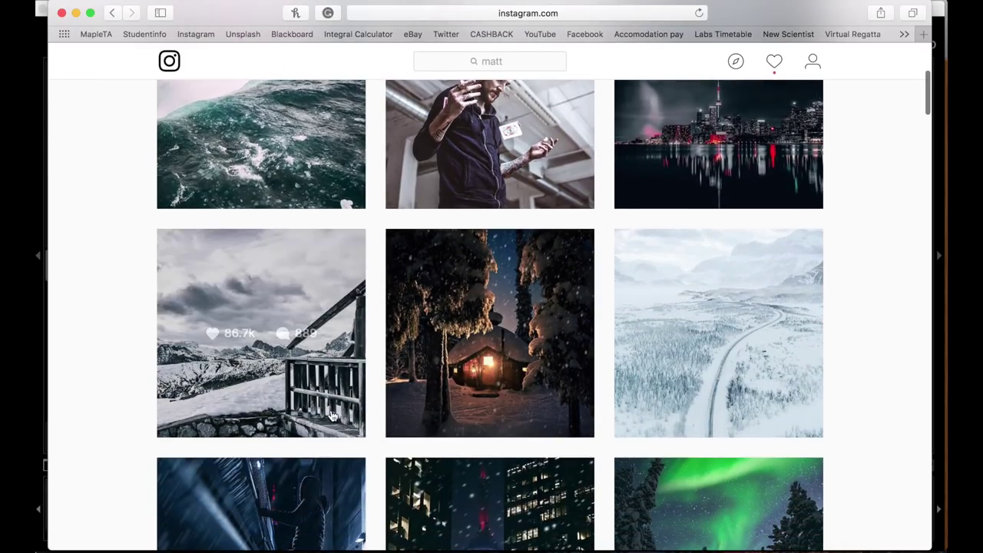
left_click(332, 415)
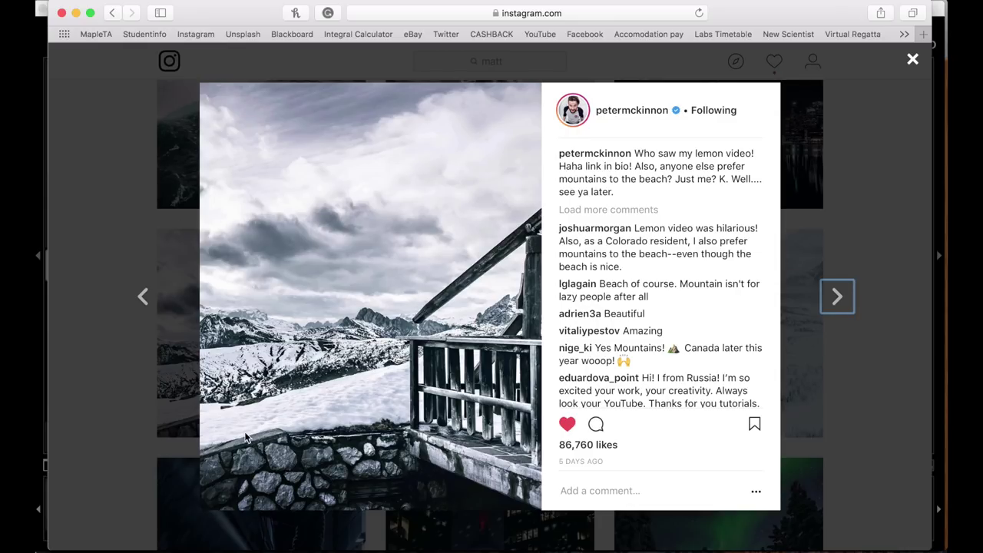
left_click(94, 401)
Find the January 1st post of the masked man in the snow again, view it enlarged and close it
scroll(375, 388, "down", 5)
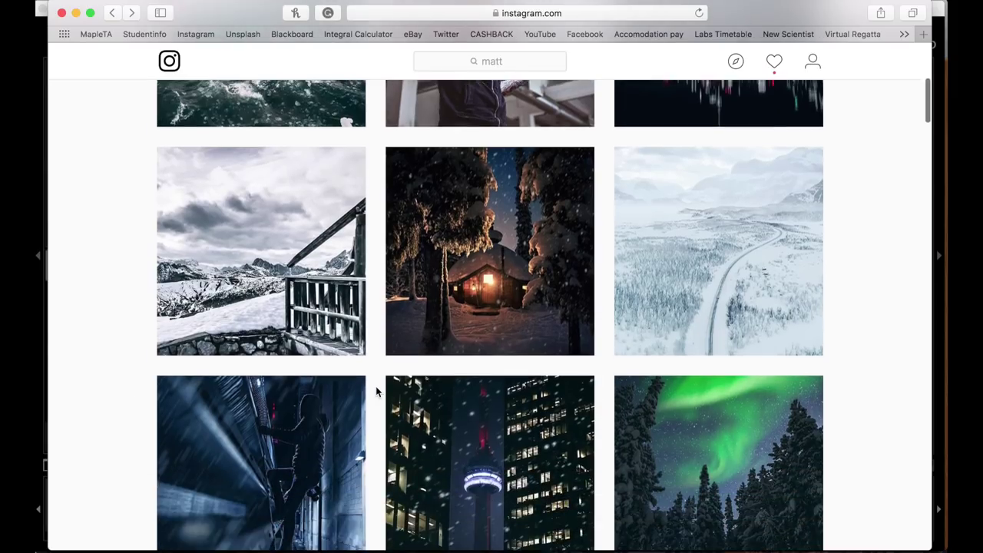
scroll(496, 299, "down", 10)
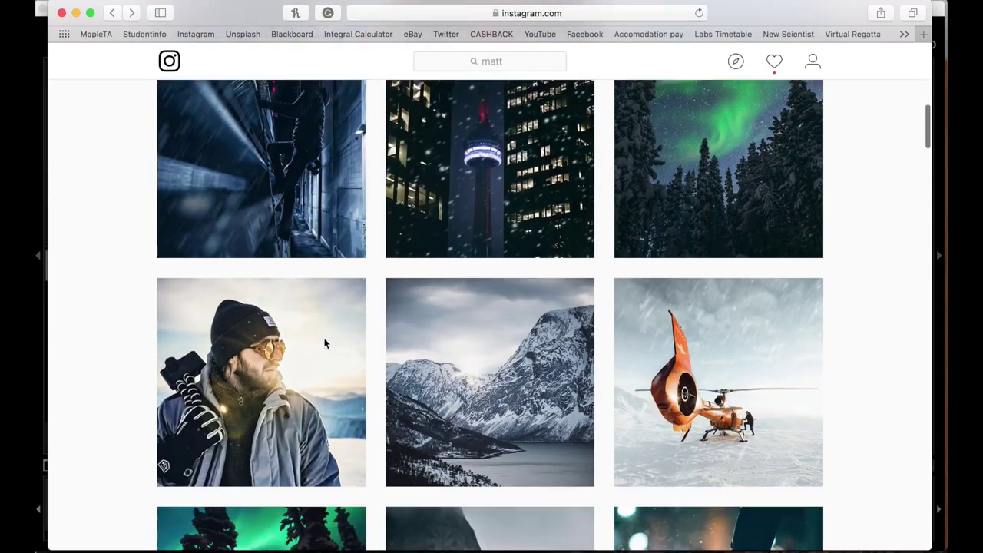
scroll(449, 377, "down", 20)
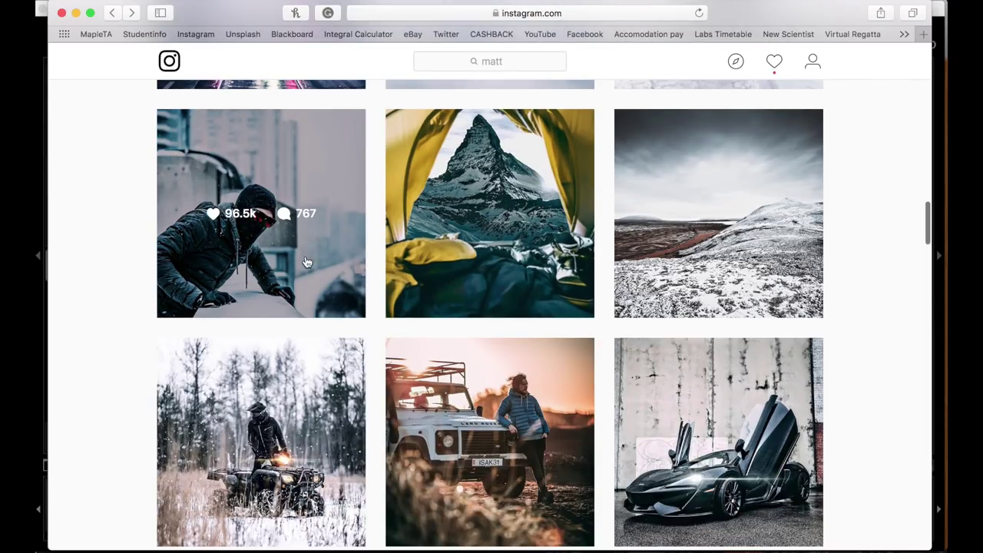
left_click(305, 259)
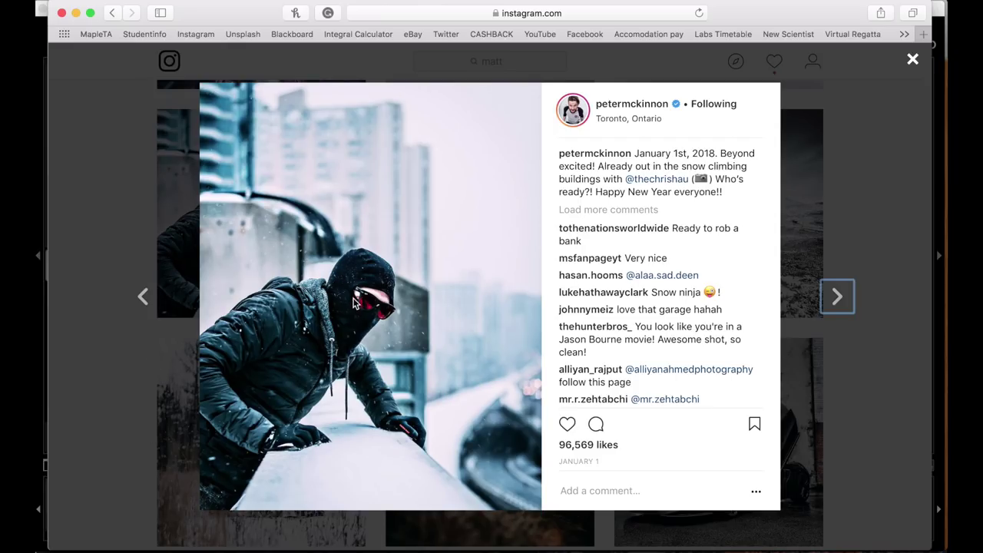
left_click(127, 378)
Compare the colours and tones of the neighbouring vehicle, coast and mountain posts in the feed
scroll(590, 415, "down", 5)
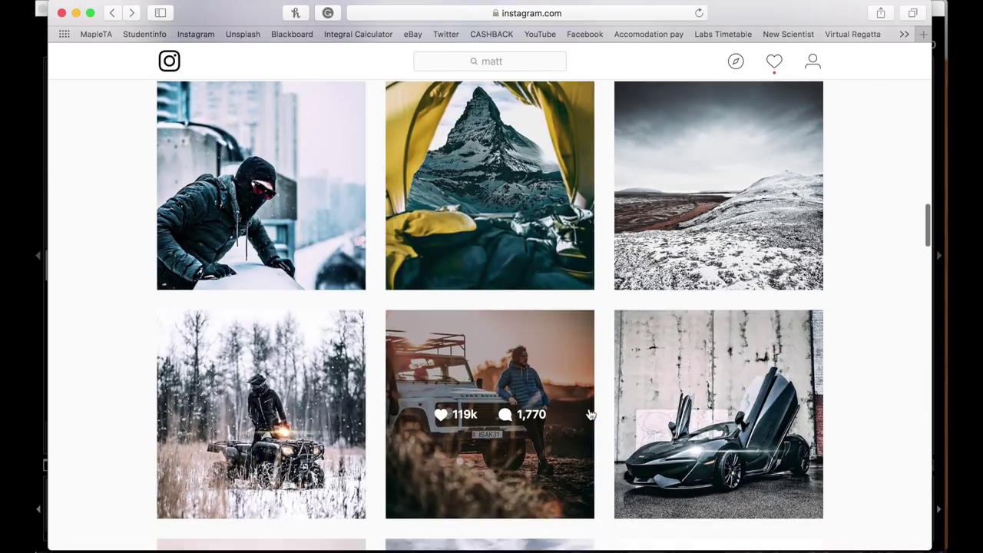
scroll(588, 412, "down", 3)
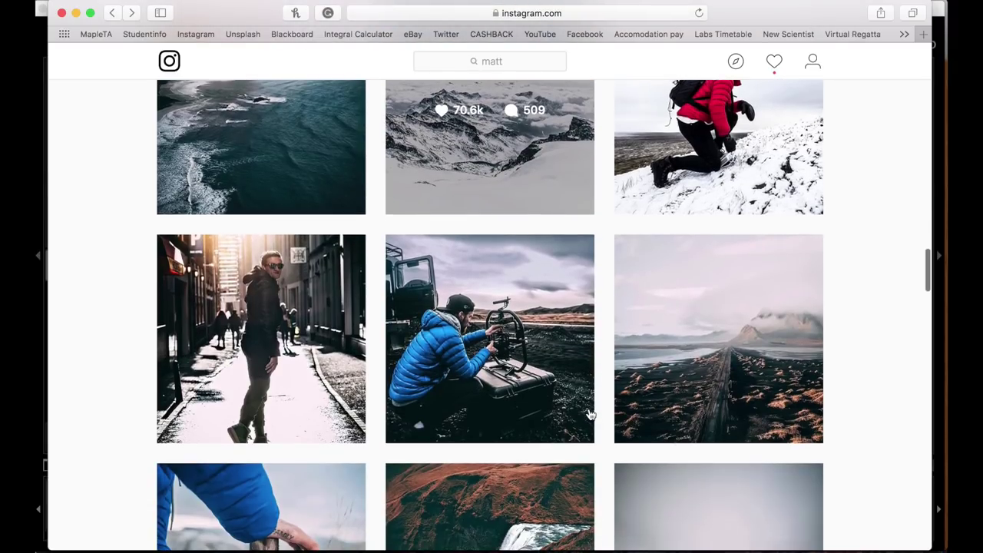
scroll(850, 299, "up", 4)
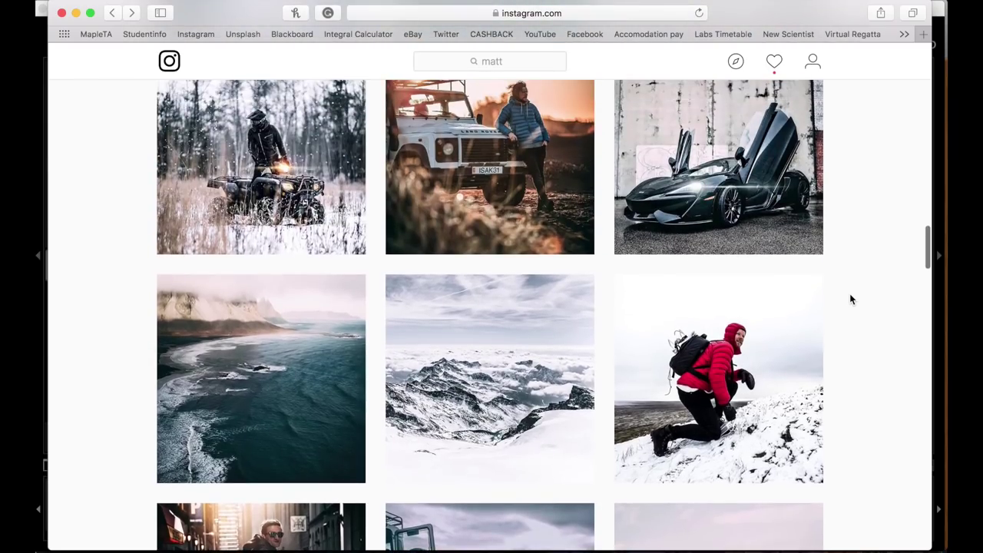
scroll(849, 300, "up", 5)
Switch back to Lightroom and show the Before view of the fur-hooded portrait
left_click(315, 358)
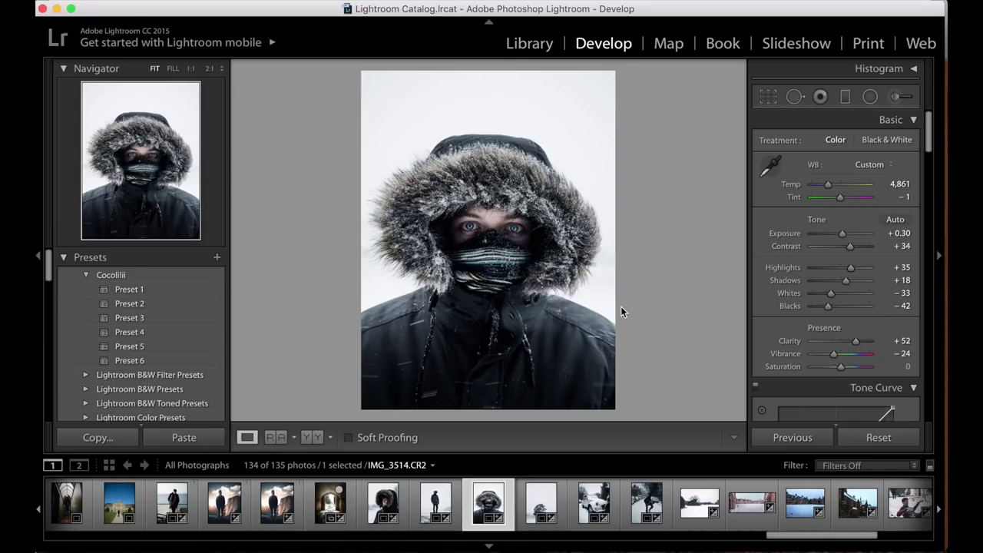
key("backslash")
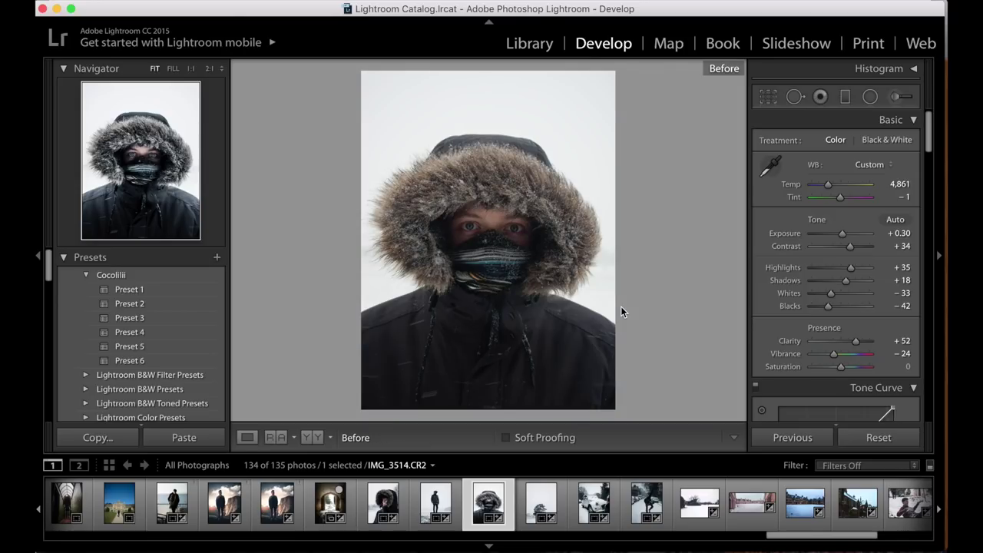
Compare the portrait's Before and After views, check the Instagram feed and switch back to Lightroom
key("backslash")
key("backslash")
key("backslash")
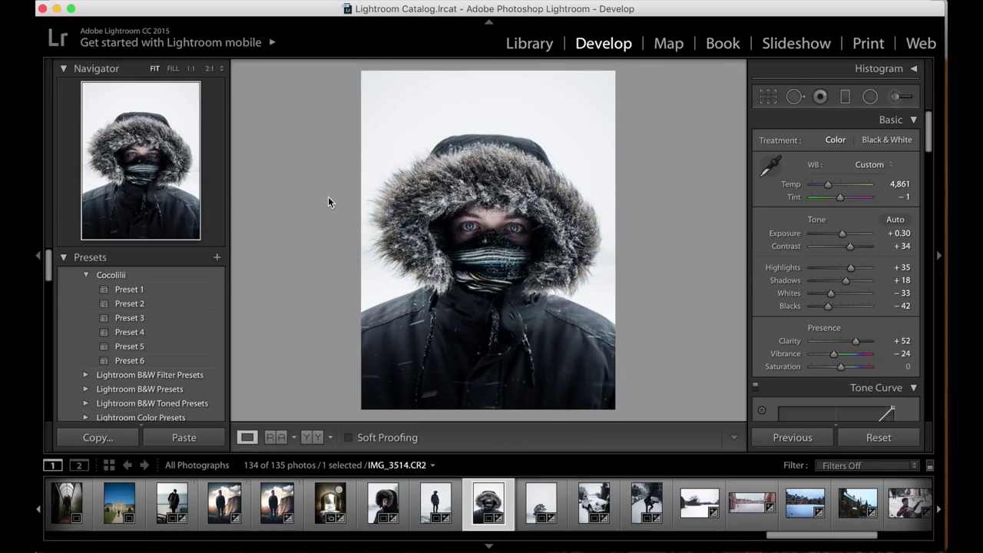
left_click(202, 538)
left_click(79, 410)
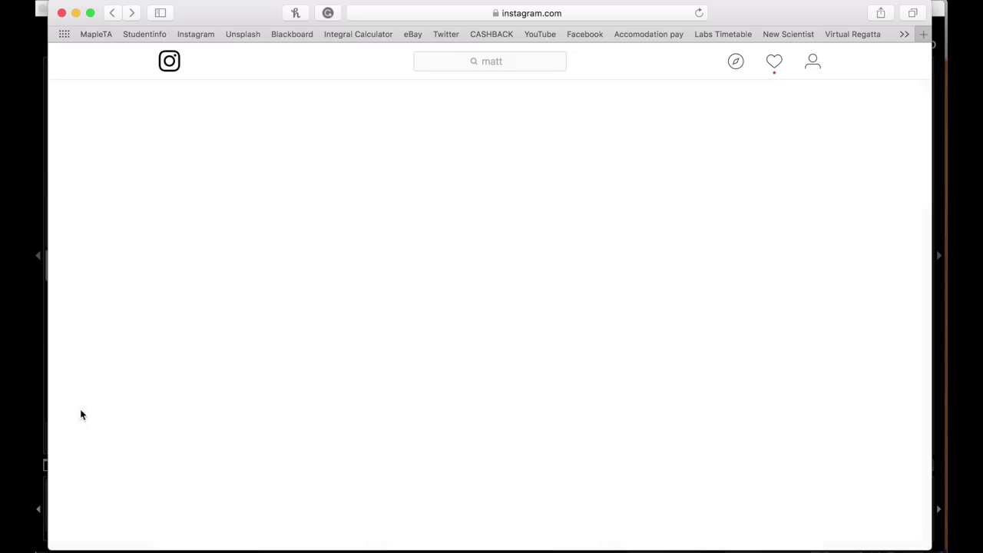
left_click(285, 538)
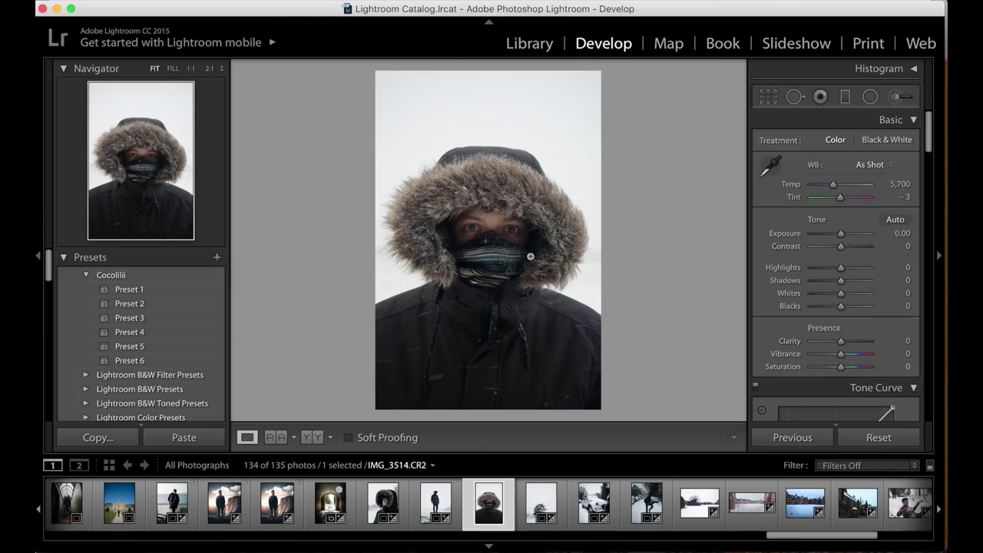
Crop the fur-hooded portrait to the 4 x 3 aspect ratio, keeping the subject centred in the frame
left_click(770, 99)
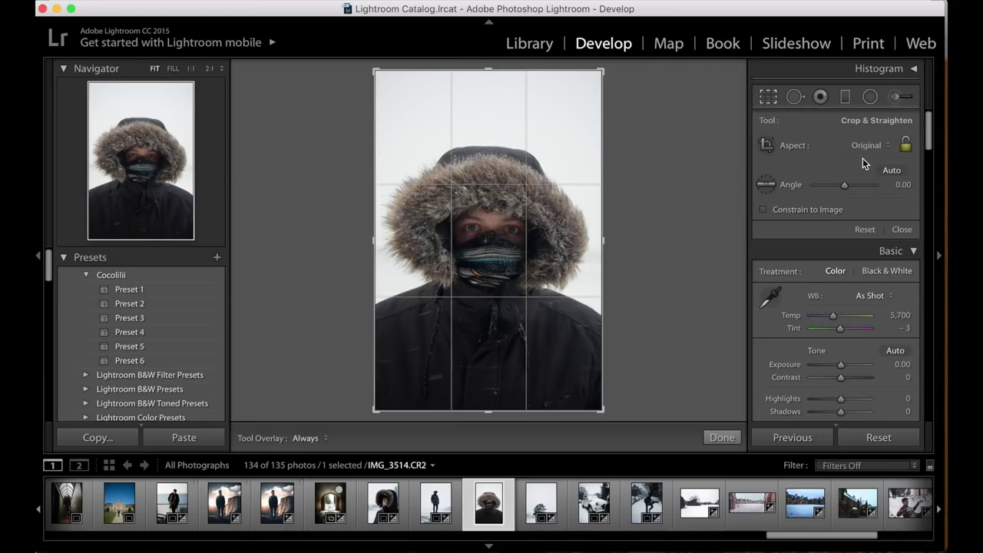
left_click(877, 147)
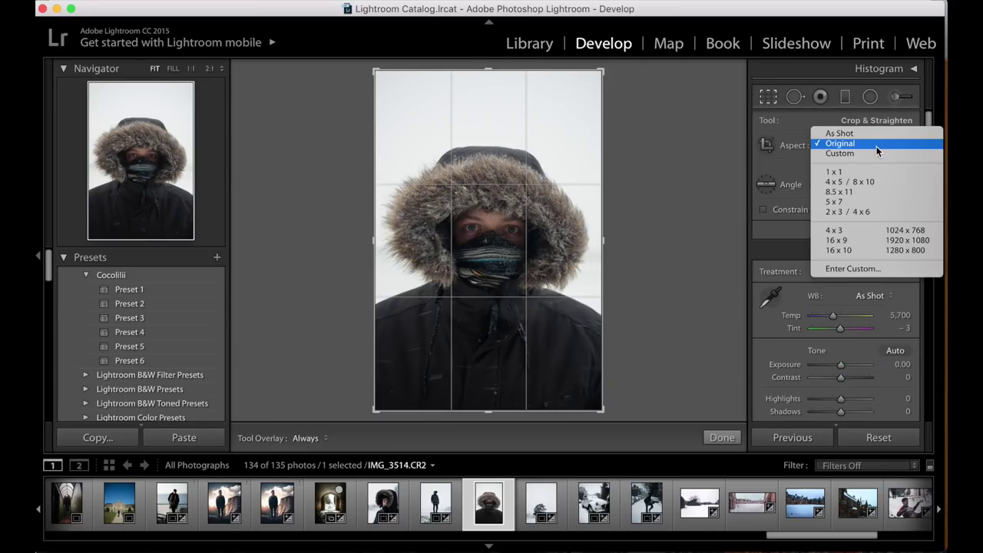
left_click(848, 227)
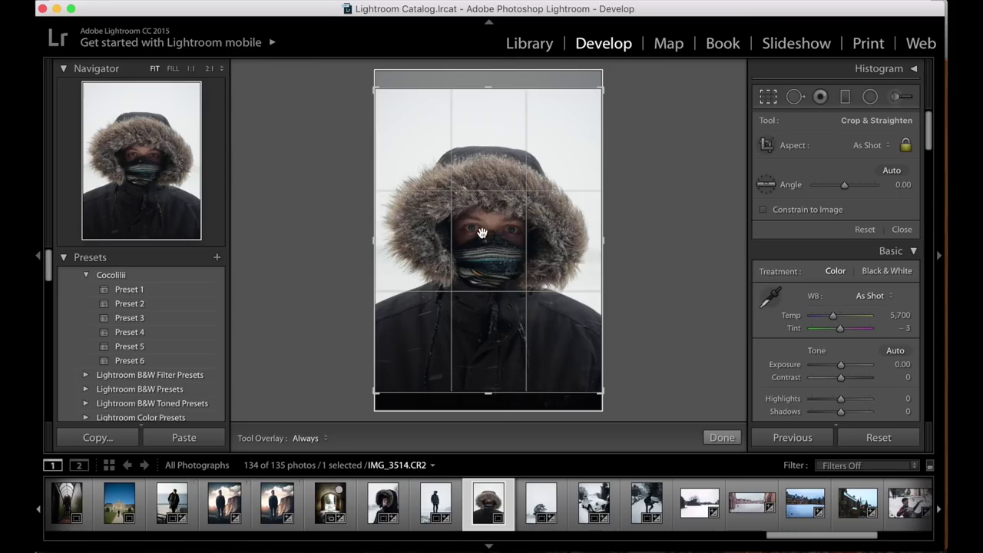
left_click(722, 437)
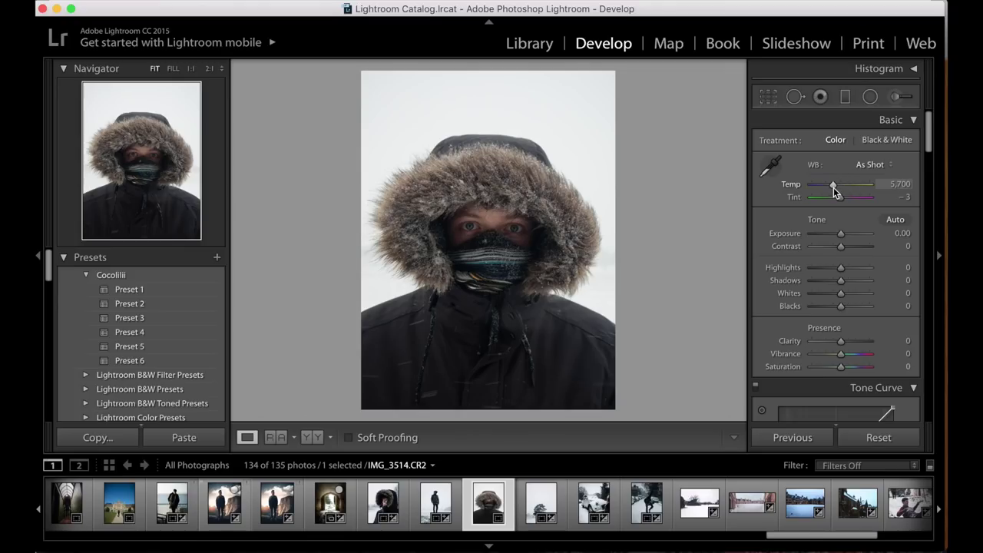
Cool the white balance to Temp 4,861 and Tint −1, and set Exposure to +0.30 and Contrast to +35
left_click_drag(834, 186, 827, 187)
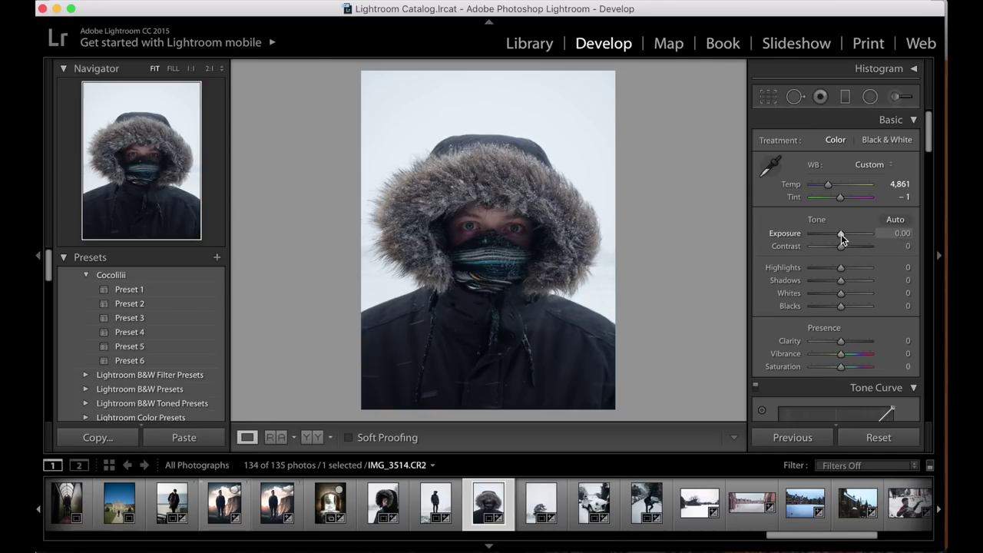
left_click_drag(841, 234, 844, 235)
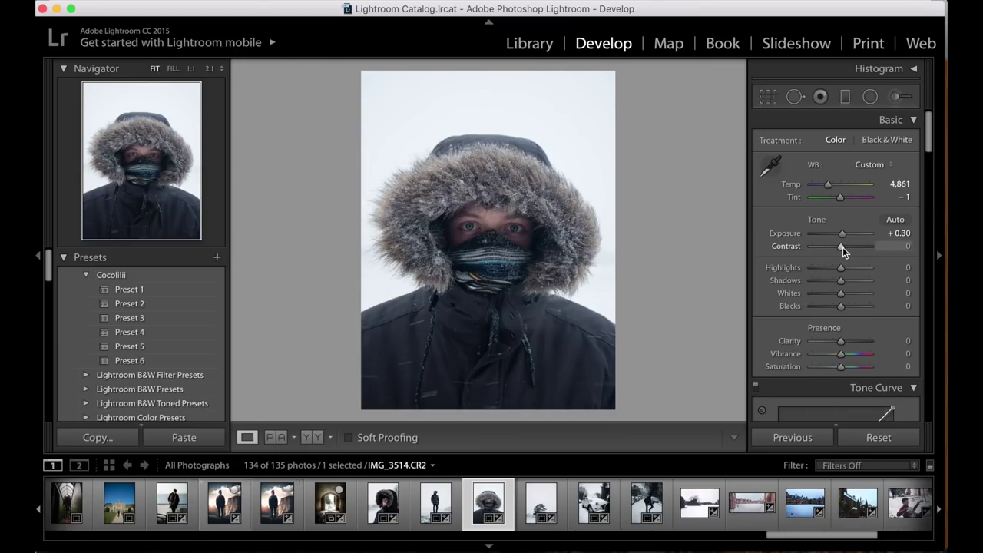
left_click_drag(843, 248, 852, 247)
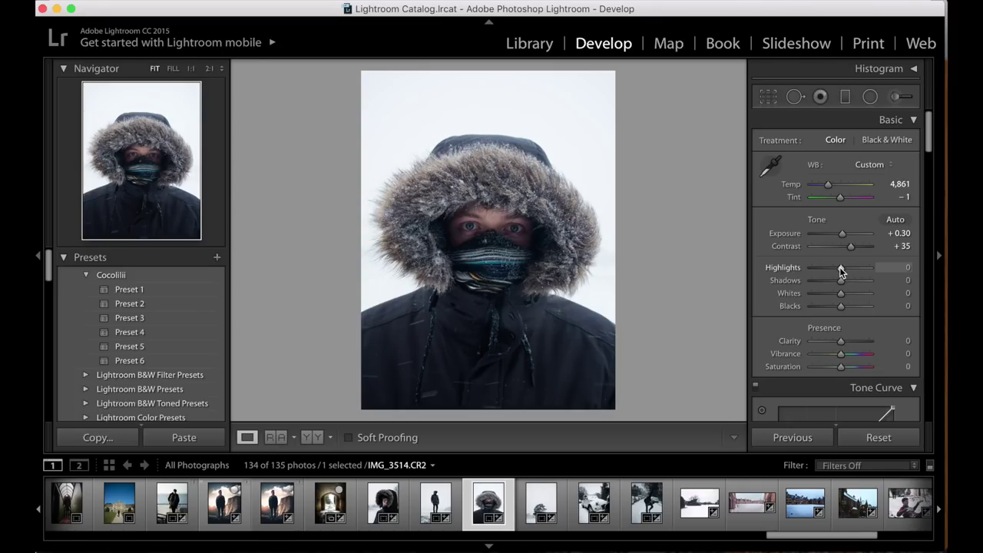
Set Highlights to +34, Shadows to +18, Whites to −30 and Blacks to −32
left_click_drag(842, 270, 851, 269)
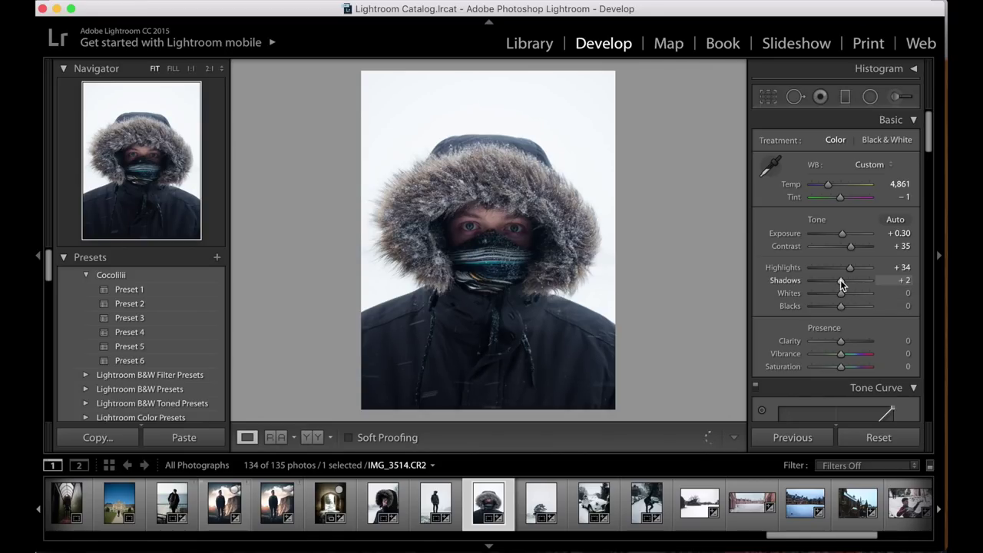
left_click_drag(840, 281, 843, 282)
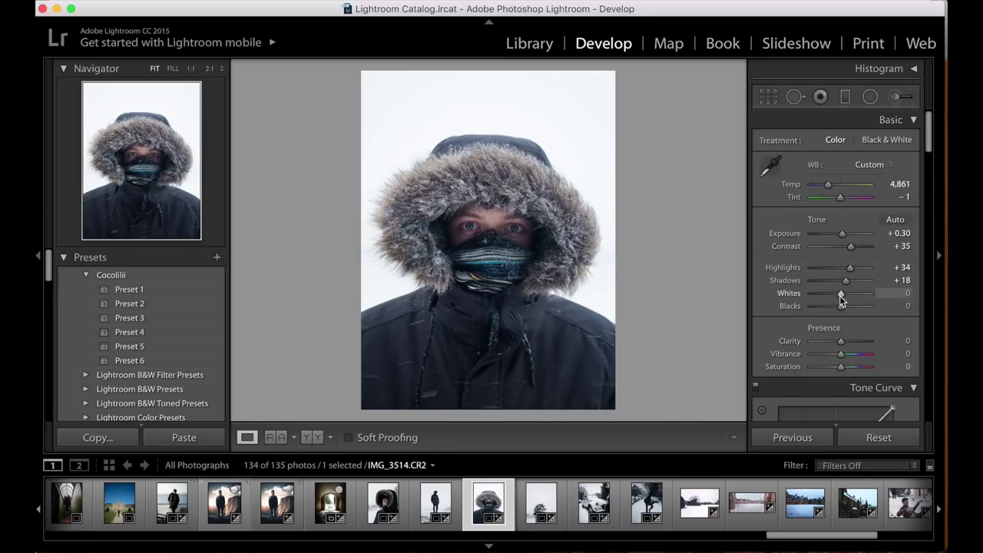
mouse_move(841, 295)
left_mouse_down()
mouse_move(876, 292)
mouse_move(831, 296)
left_mouse_up()
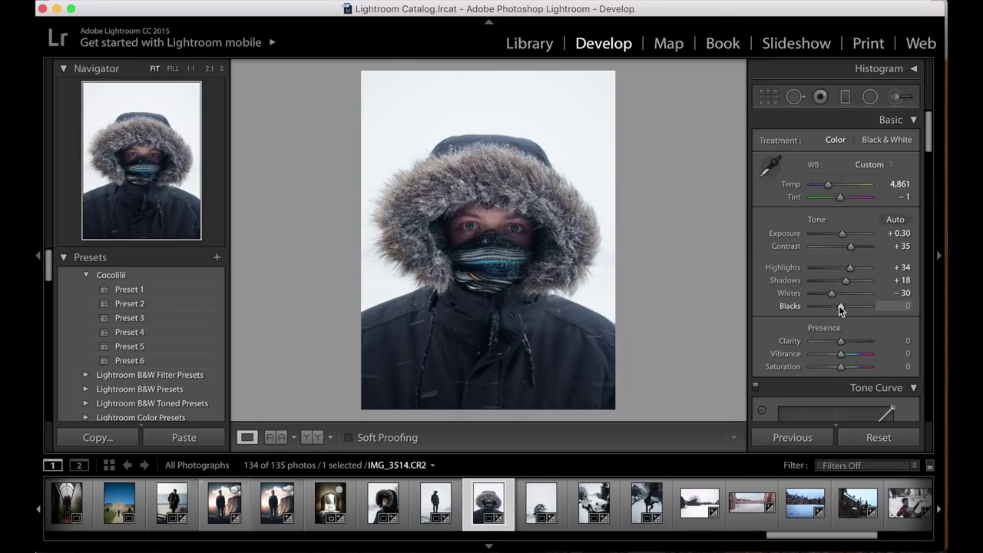
left_click_drag(841, 307, 830, 306)
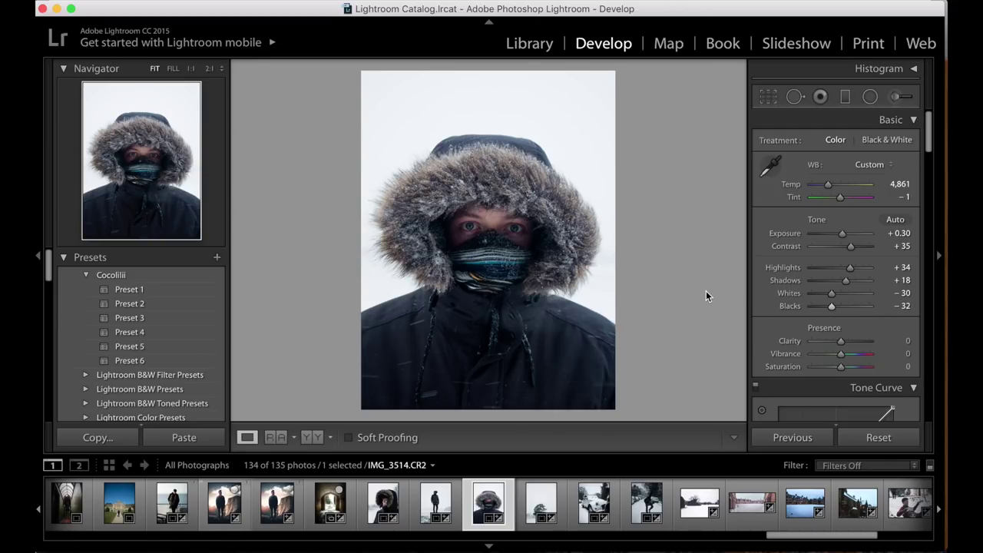
Compare the Before and After views of the portrait to judge the tone adjustments
key("backslash")
key("backslash")
key("backslash")
key("backslash")
key("backslash")
key("backslash")
Switch to Instagram, close the masked man post and return to the start of the petermckinnon profile
scroll(841, 354, "down", 3)
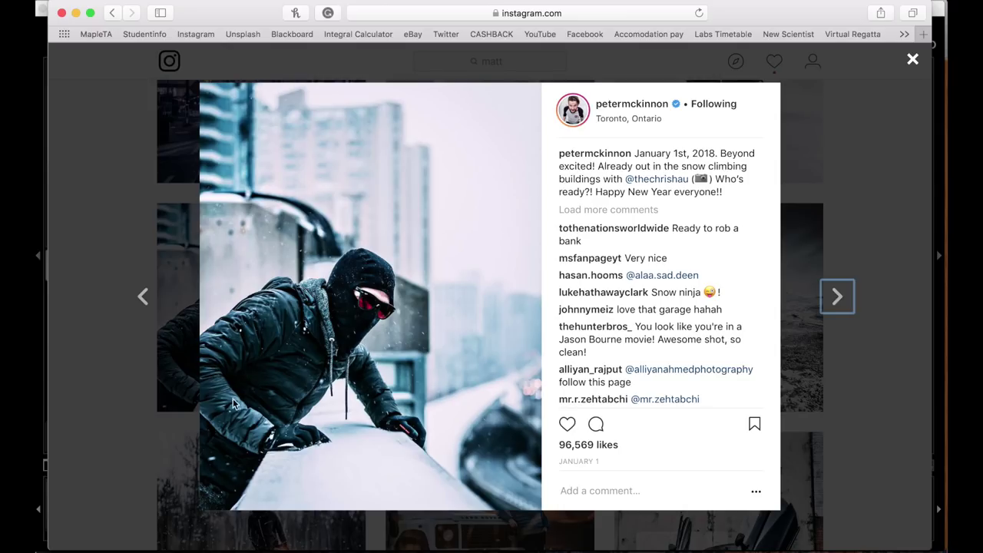
left_click(107, 402)
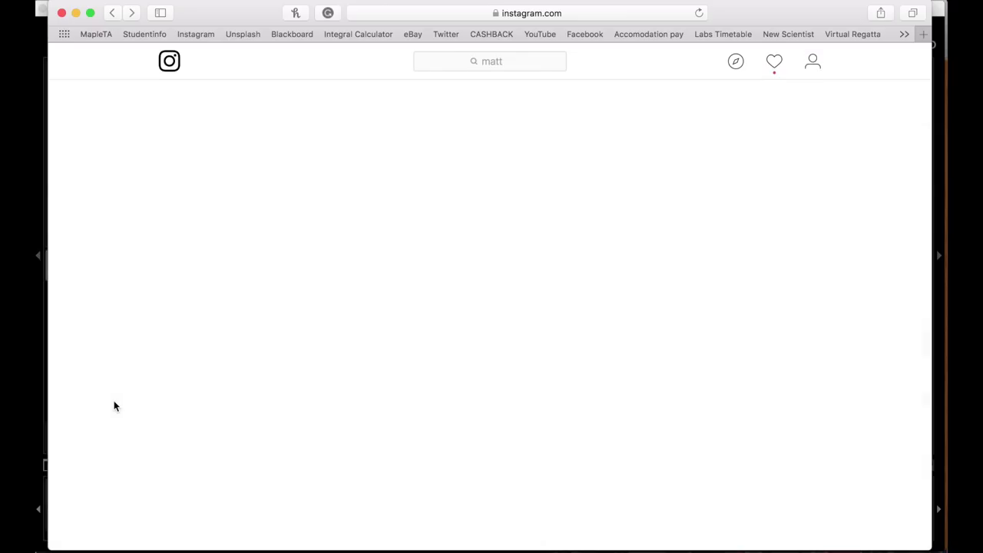
scroll(507, 300, "up", 15)
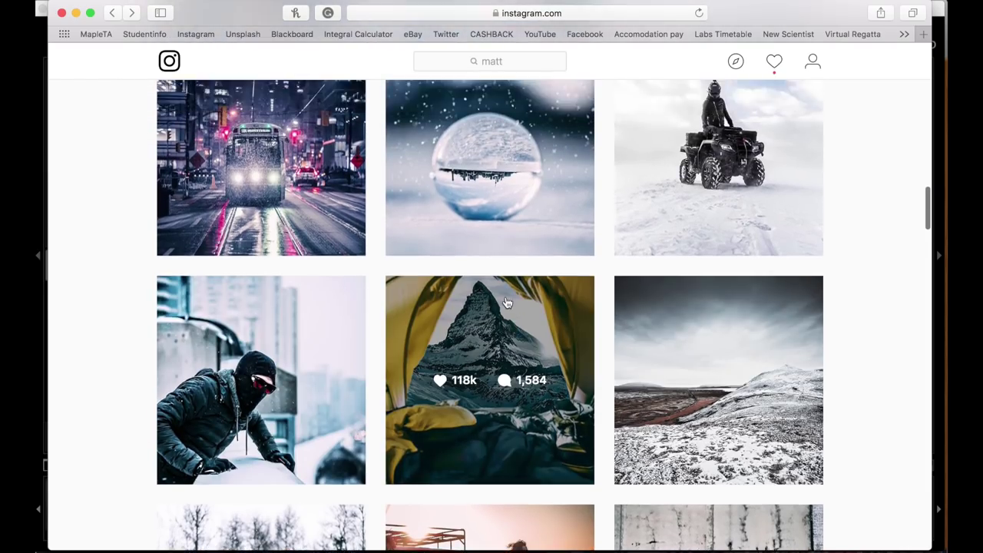
scroll(506, 302, "up", 5)
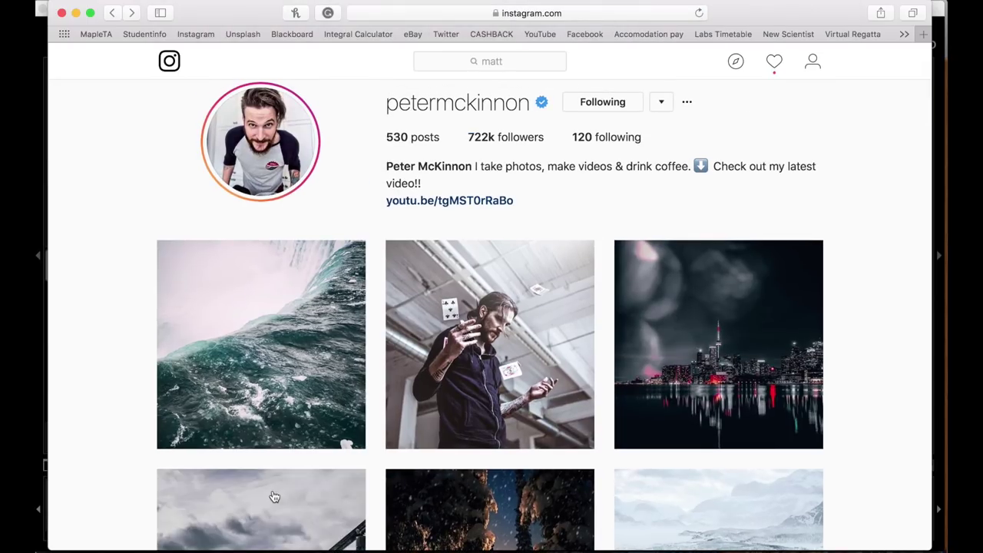
View the snowy wooden railing photo and the playing-card portrait enlarged, and return to the petermckinnon feed
left_click(272, 496)
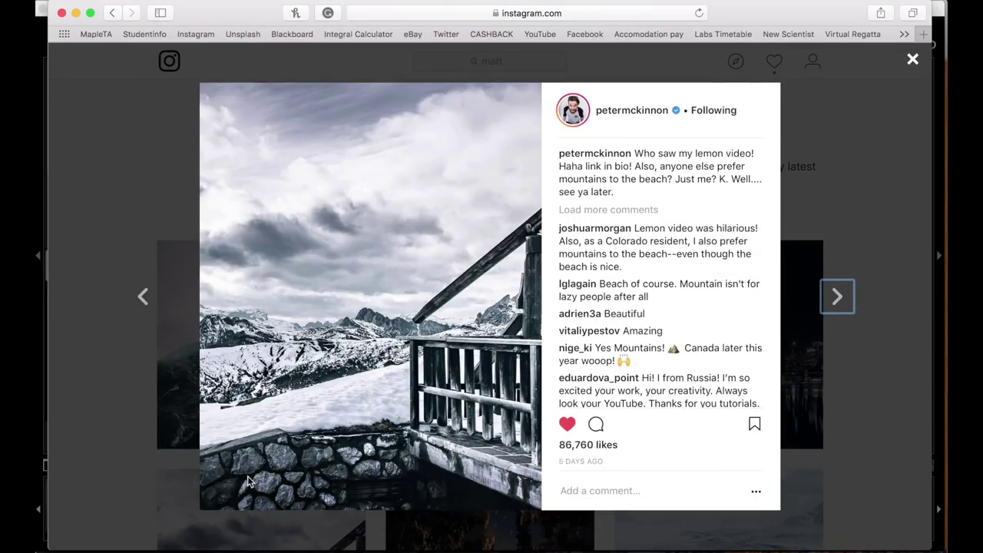
key("Left")
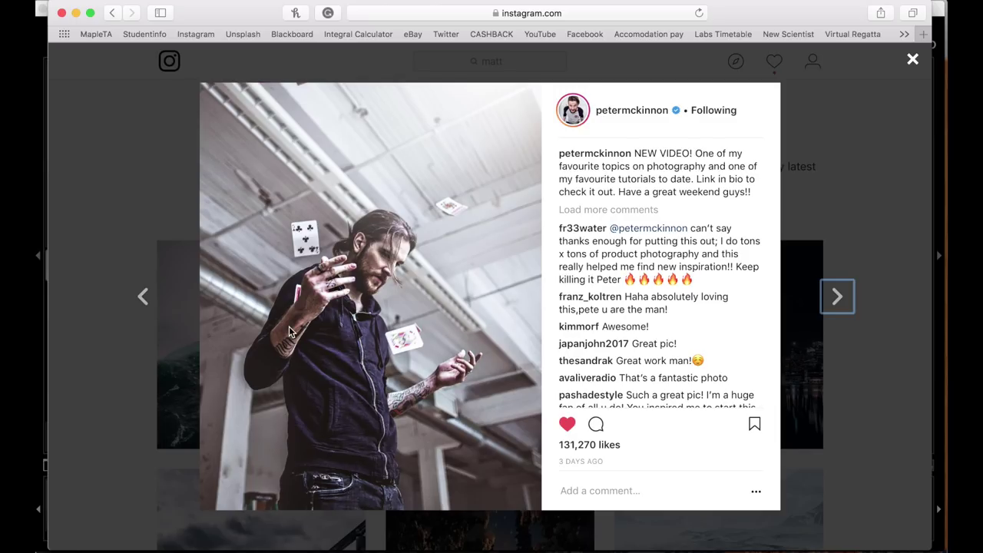
left_click(160, 349)
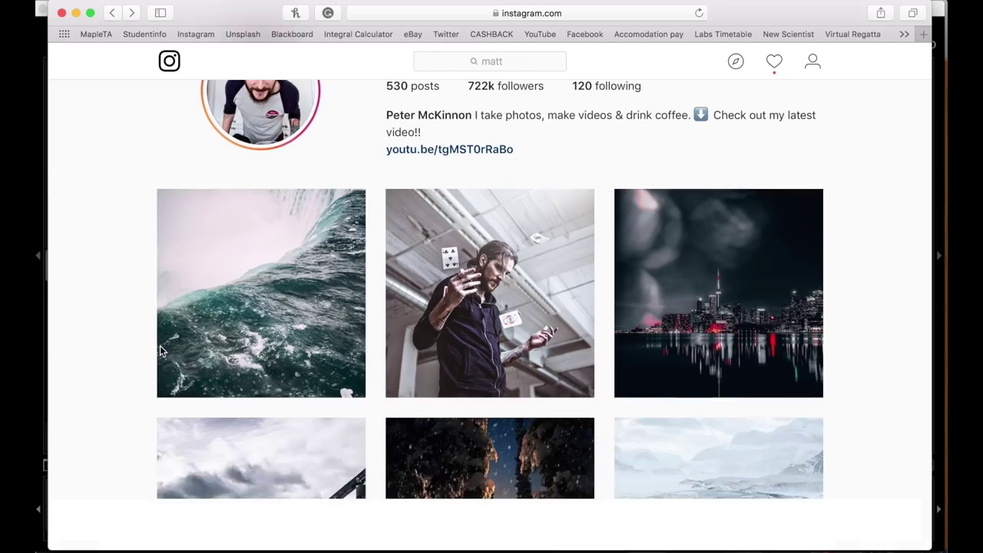
scroll(489, 308, "up", 1)
scroll(489, 308, "down", 2)
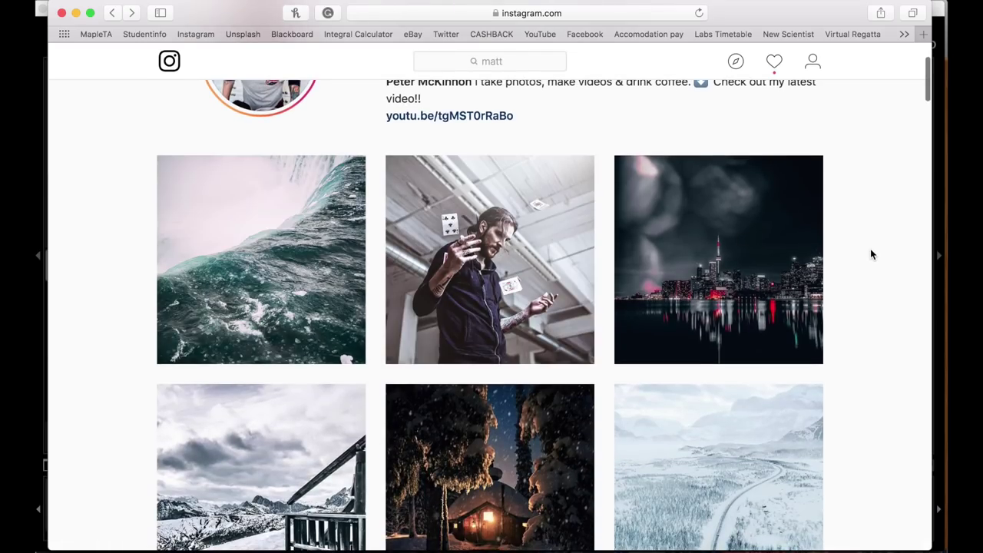
Switch back to Lightroom and set the portrait's Clarity to +50 and Vibrance to −22
scroll(871, 250, "down", 5)
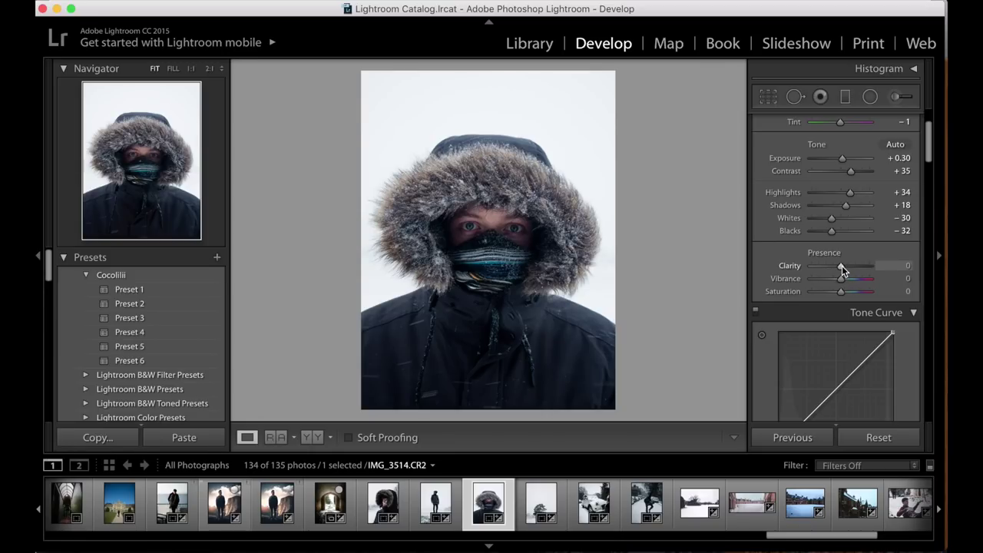
left_click_drag(842, 266, 859, 271)
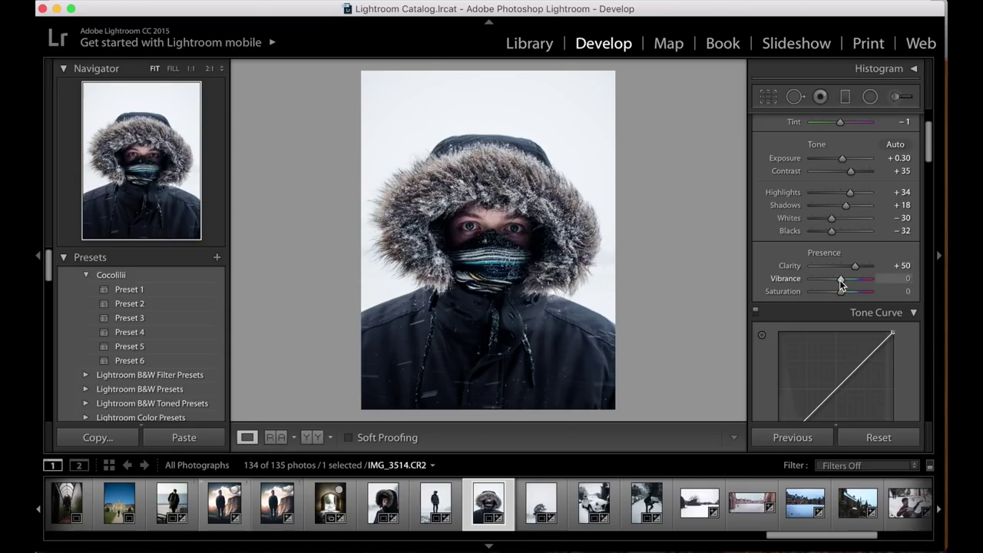
left_click_drag(839, 280, 835, 284)
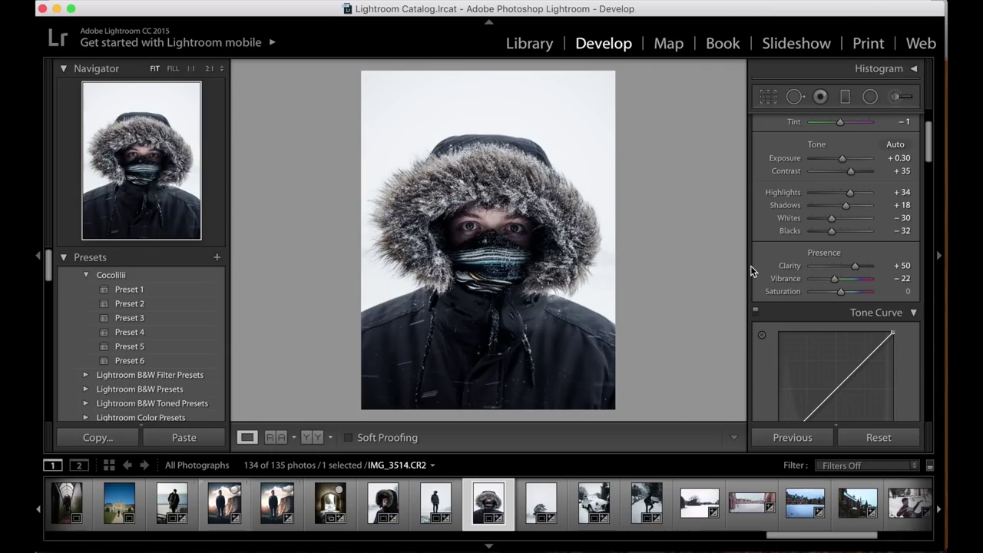
Compare the Before and After views to judge the clarity and vibrance changes, and review the Basic settings
key("backslash")
key("backslash")
key("backslash")
key("backslash")
scroll(867, 279, "up", 5)
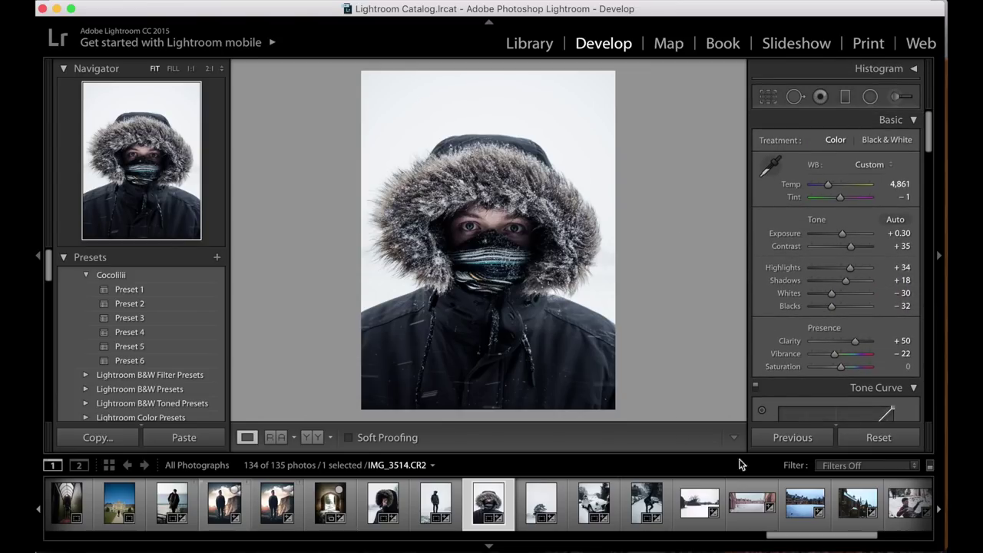
Add three points along the RGB tone curve at about 25%, 50% and 75%, keeping the line straight
scroll(835, 289, "down", 5)
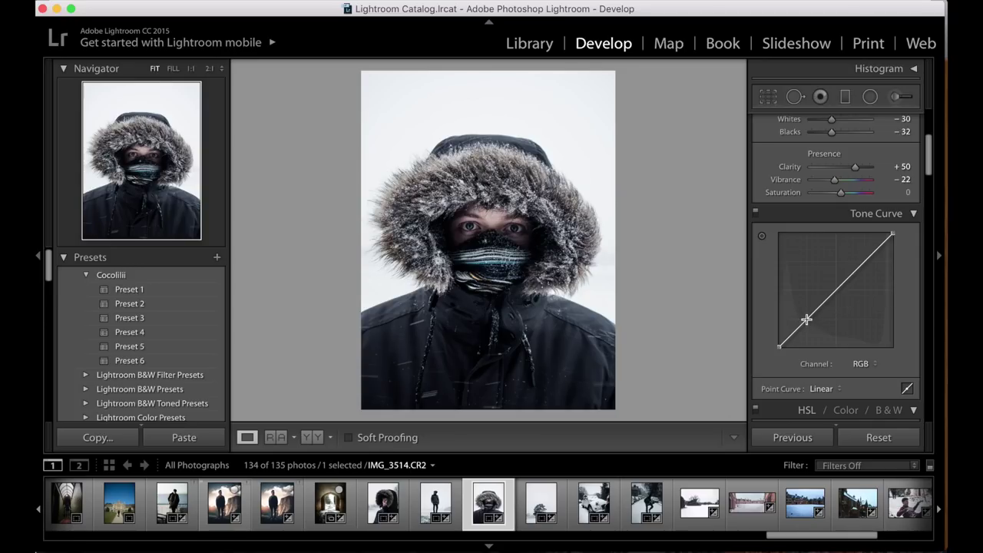
left_click(807, 319)
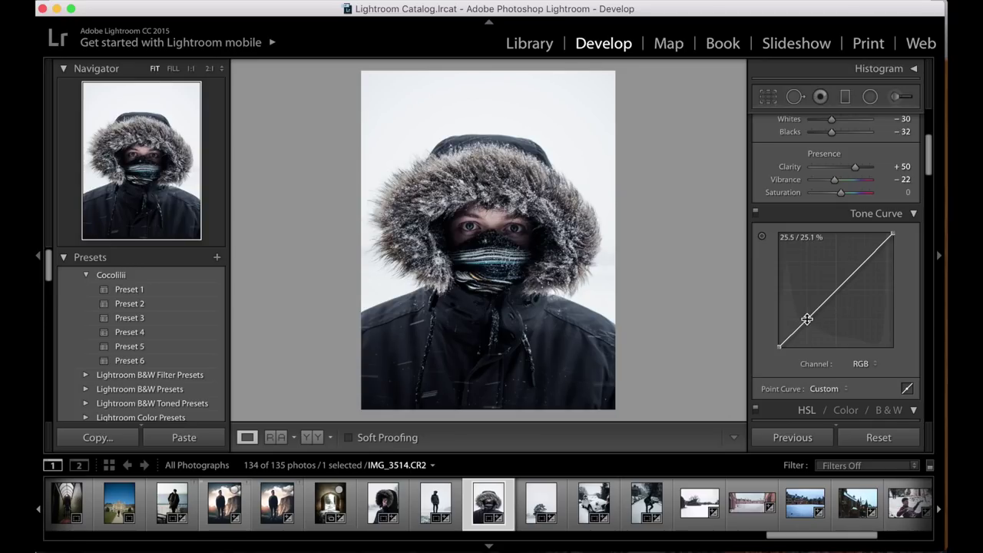
left_click(836, 289)
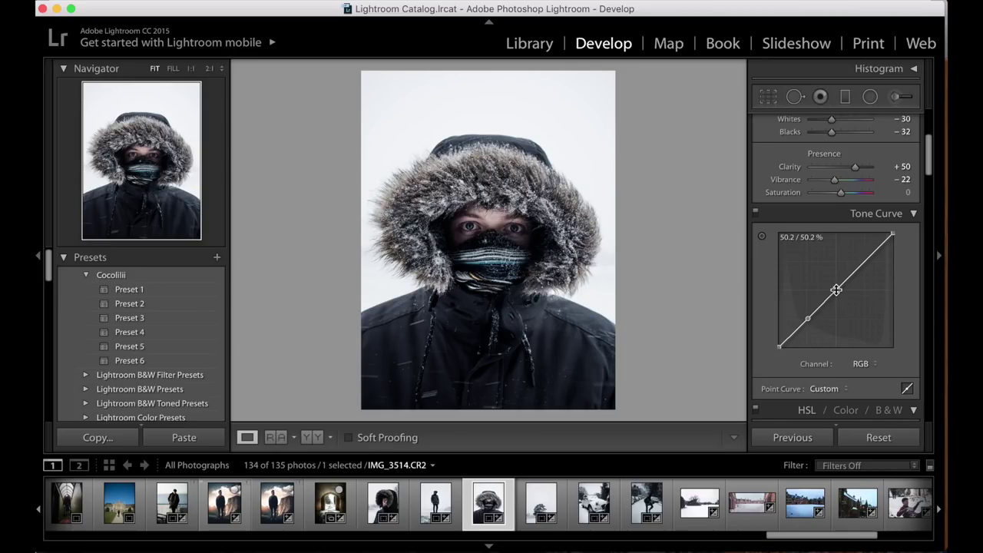
left_click(865, 262)
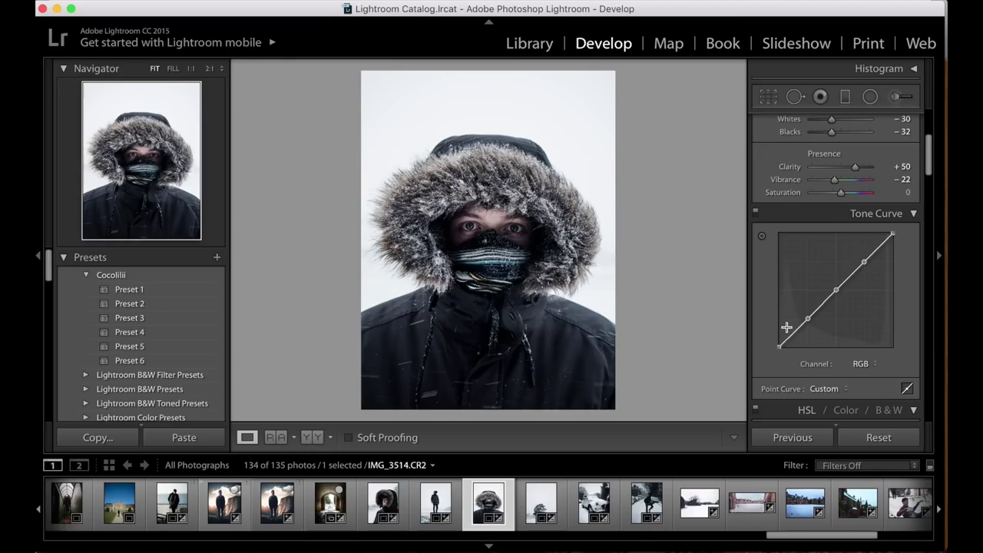
Try raising the tone curve's black point to about 8.2% output, and compare with the dark photos in the Instagram feed
mouse_move(779, 348)
left_mouse_down()
mouse_move(779, 334)
mouse_move(778, 343)
left_mouse_up()
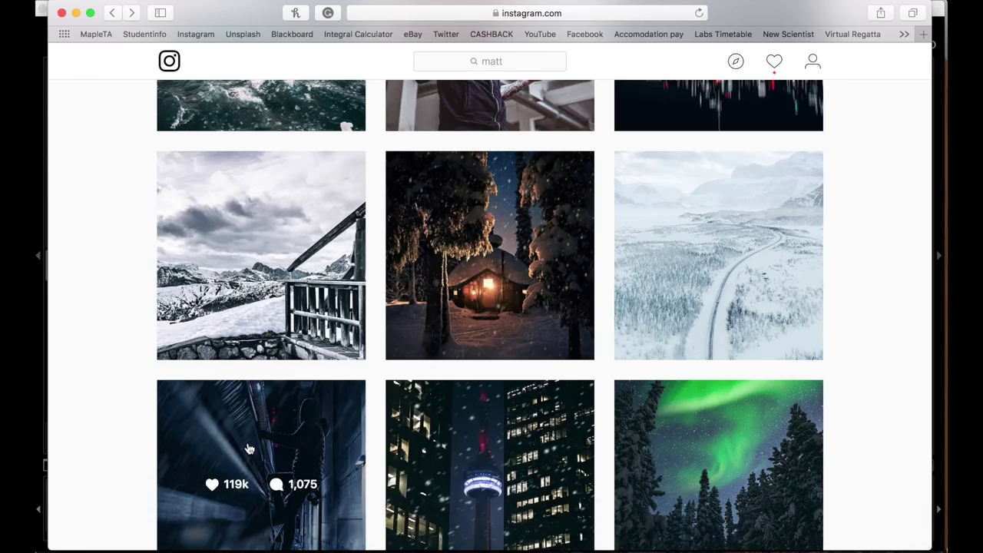
scroll(261, 430, "down", 3)
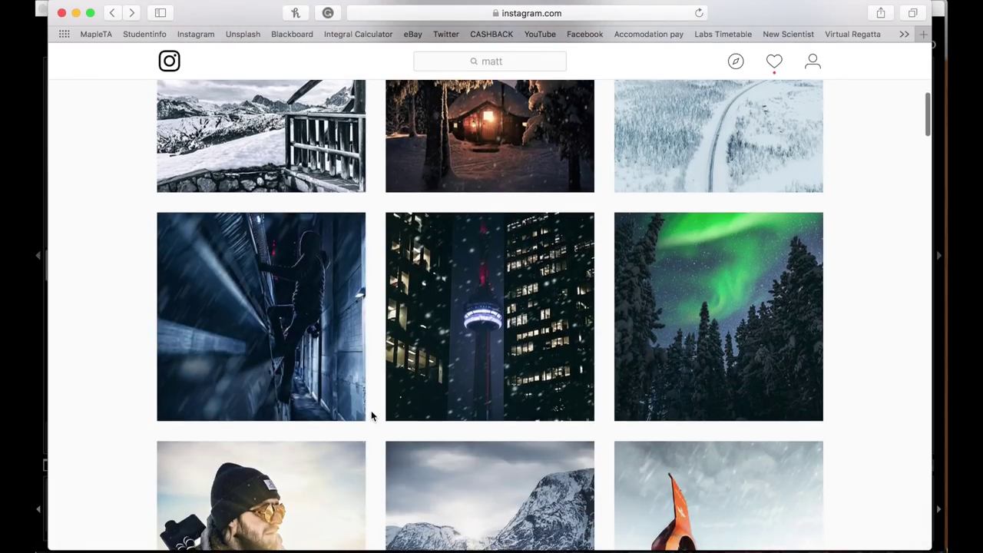
scroll(374, 413, "down", 5)
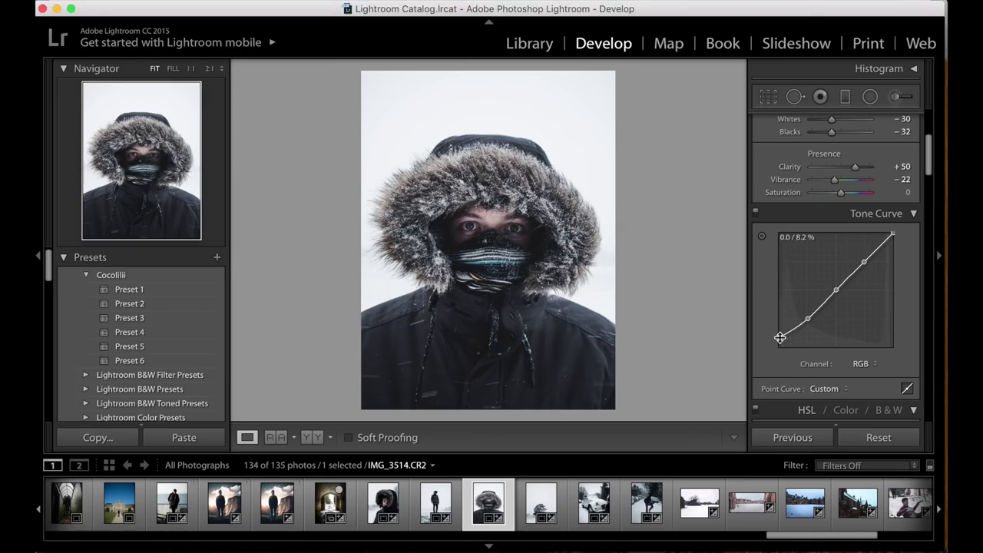
Return the tone curve's black point to 0% output, fine-tune its inner points with the midtone at 49%, and compare the curve off and on
mouse_move(779, 338)
left_mouse_down()
mouse_move(773, 351)
mouse_move(782, 354)
left_mouse_up()
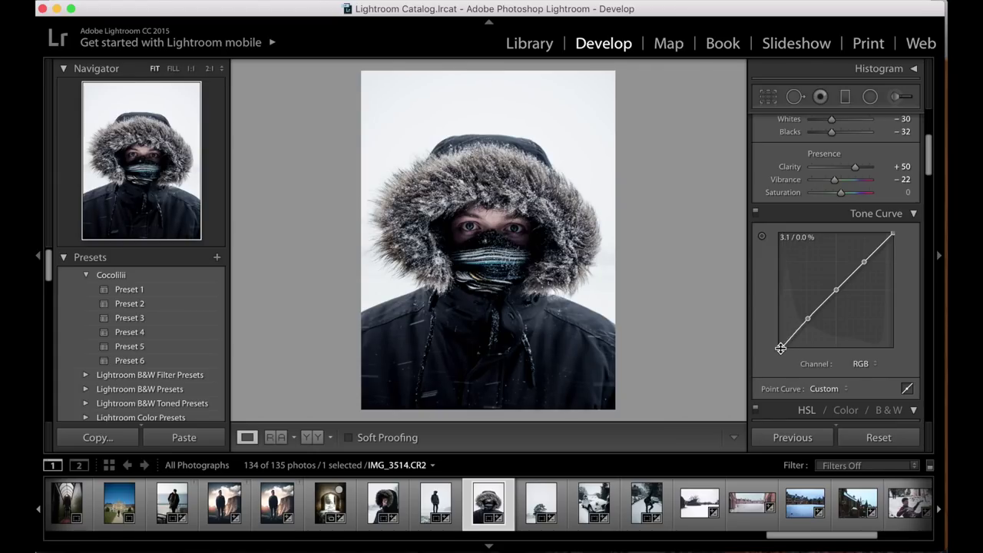
left_click_drag(782, 347, 836, 293)
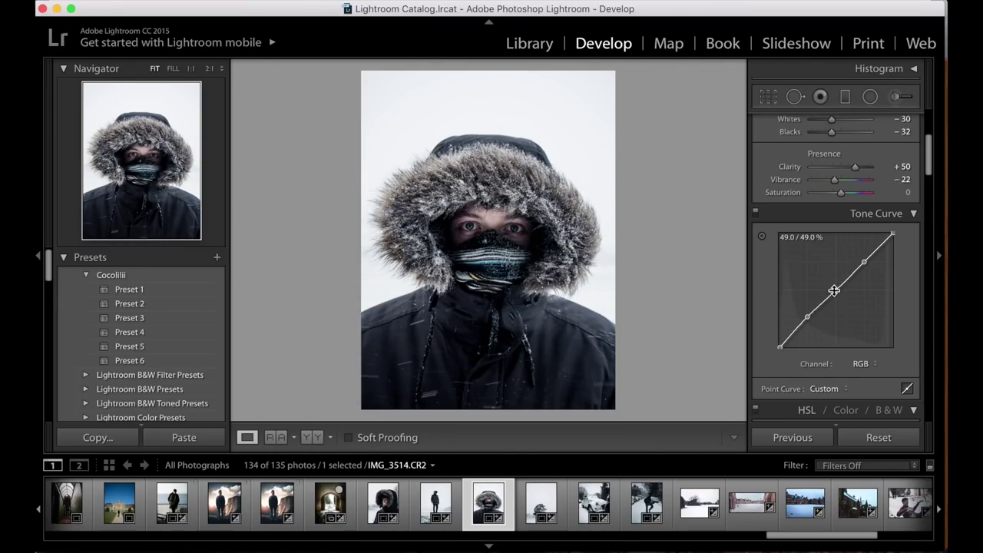
mouse_move(866, 262)
left_mouse_down()
mouse_move(874, 286)
mouse_move(850, 235)
mouse_move(866, 262)
left_mouse_up()
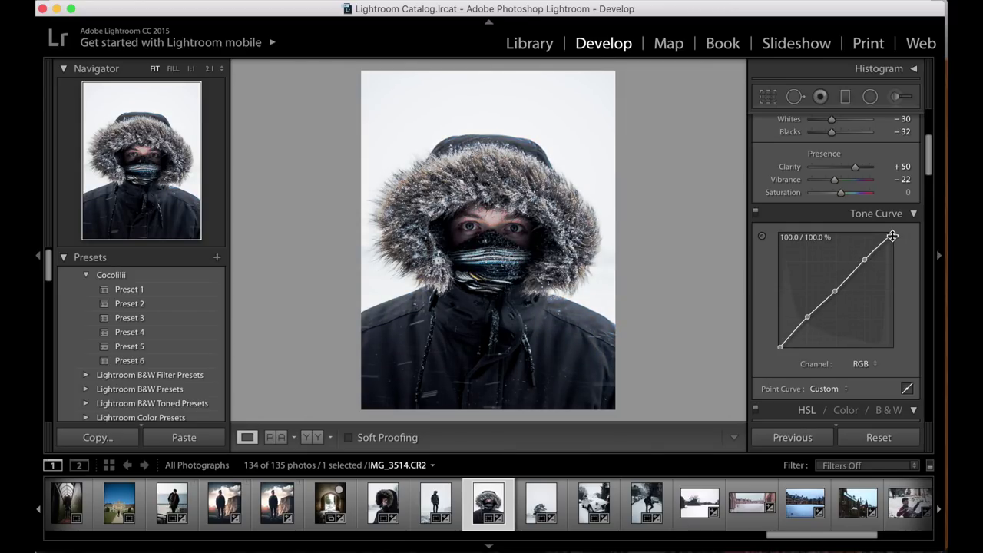
left_click_drag(893, 236, 913, 223)
left_click(757, 213)
left_click(757, 214)
scroll(807, 203, "up", 3)
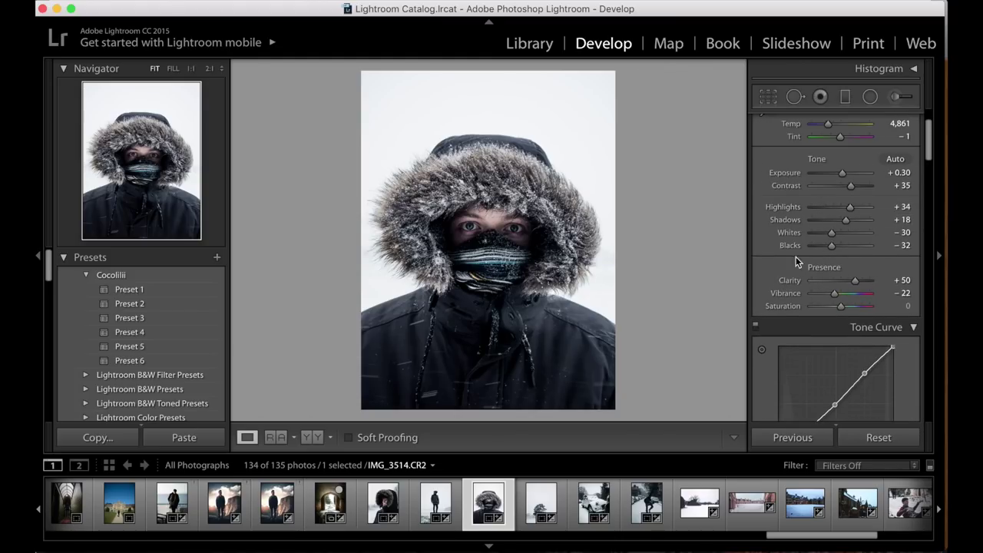
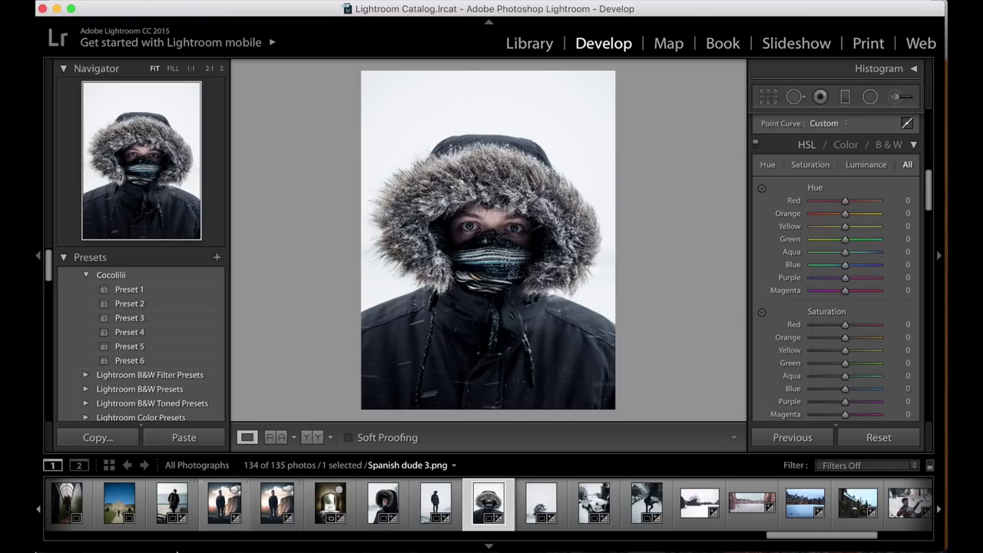
Switch to the Instagram feed in Safari and examine the colours of the night streetcar and masked snow climber photos
key("super+Tab")
scroll(892, 335, "down", 2)
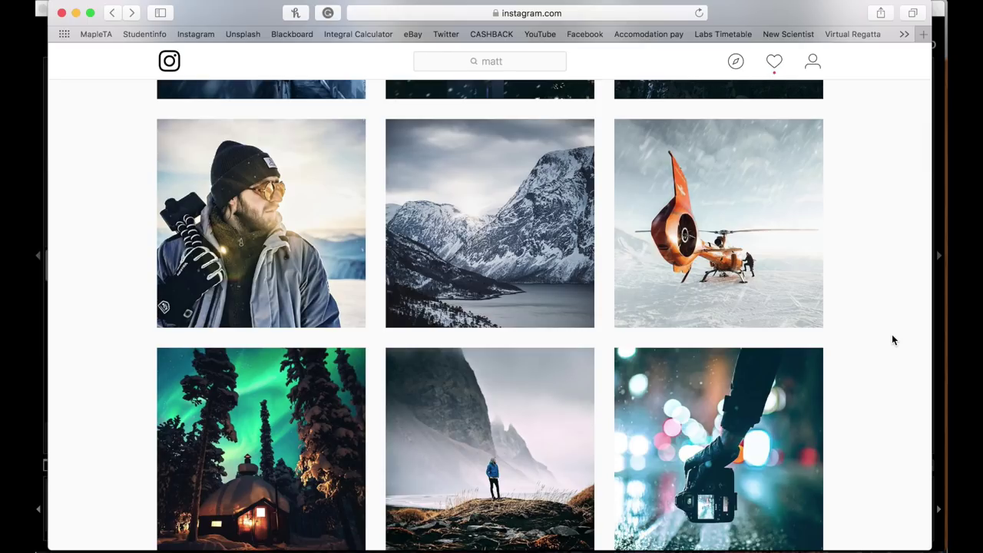
scroll(893, 339, "down", 10)
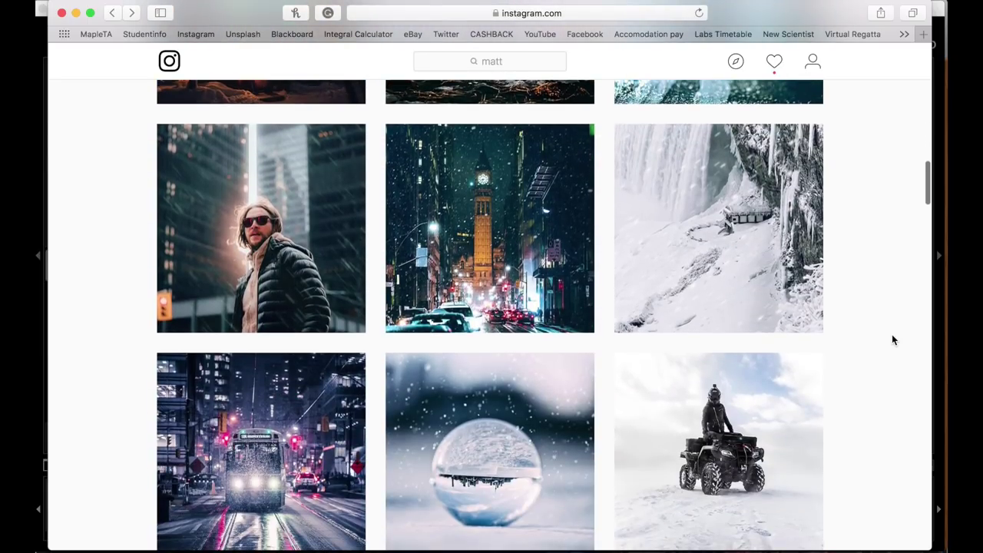
scroll(892, 340, "down", 2)
scroll(893, 340, "down", 2)
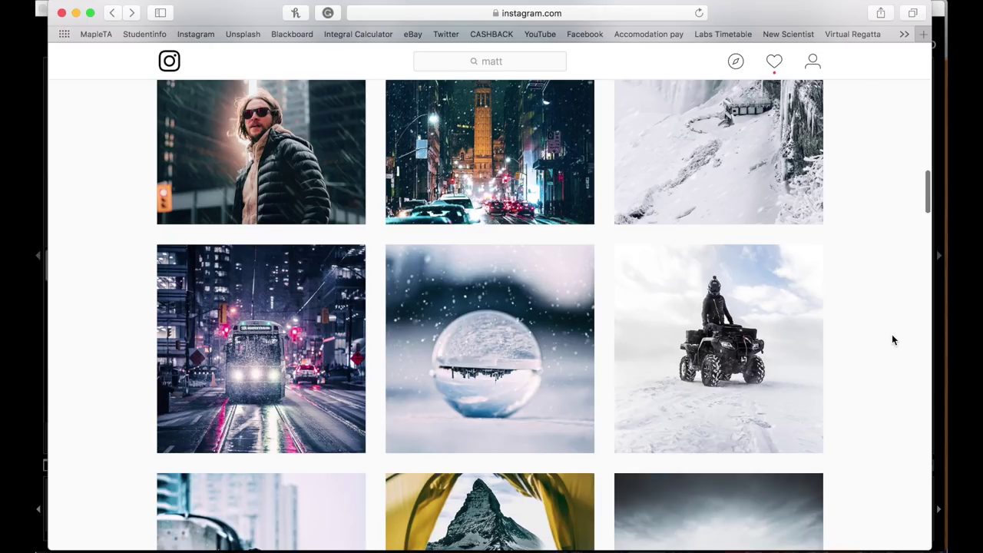
scroll(893, 340, "down", 2)
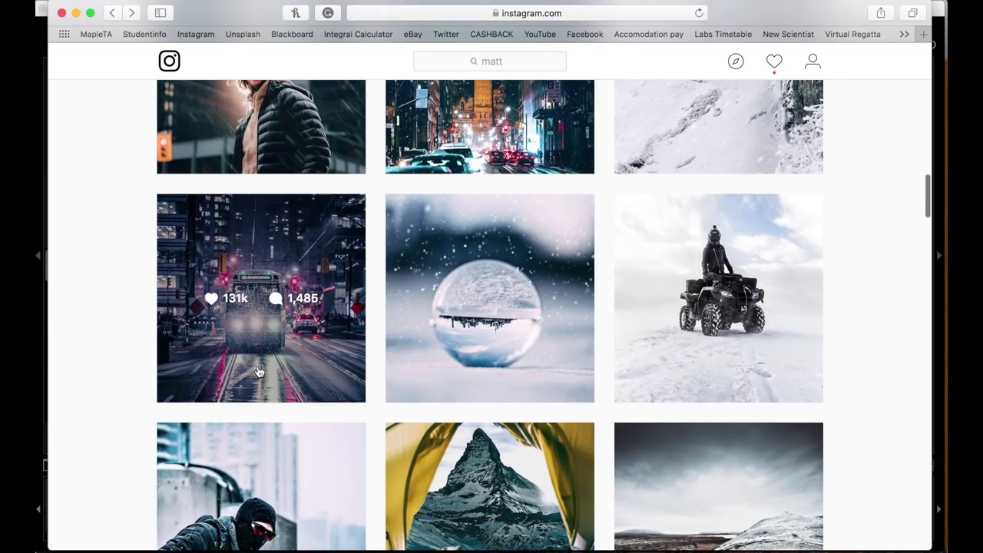
left_click(243, 369)
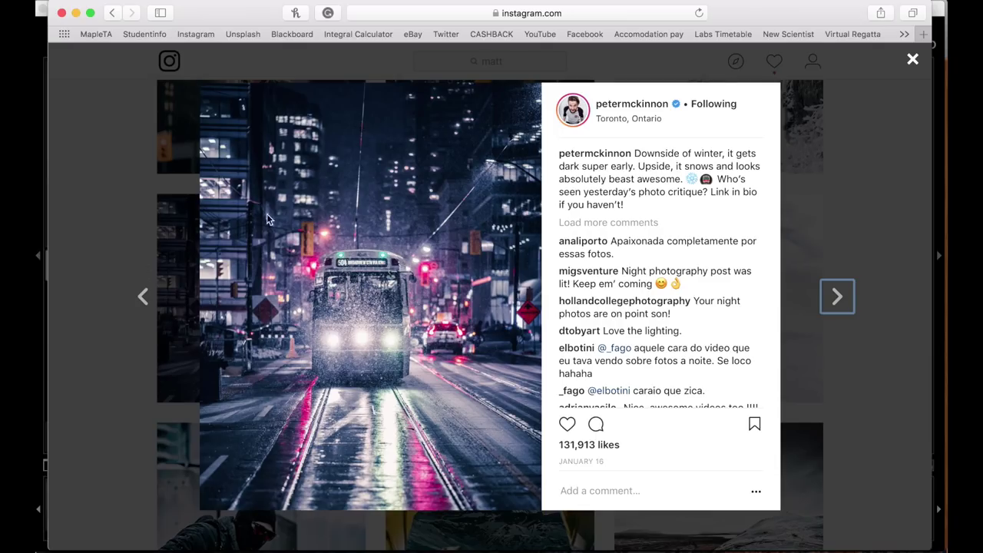
left_click(117, 179)
scroll(164, 377, "down", 3)
left_click(227, 404)
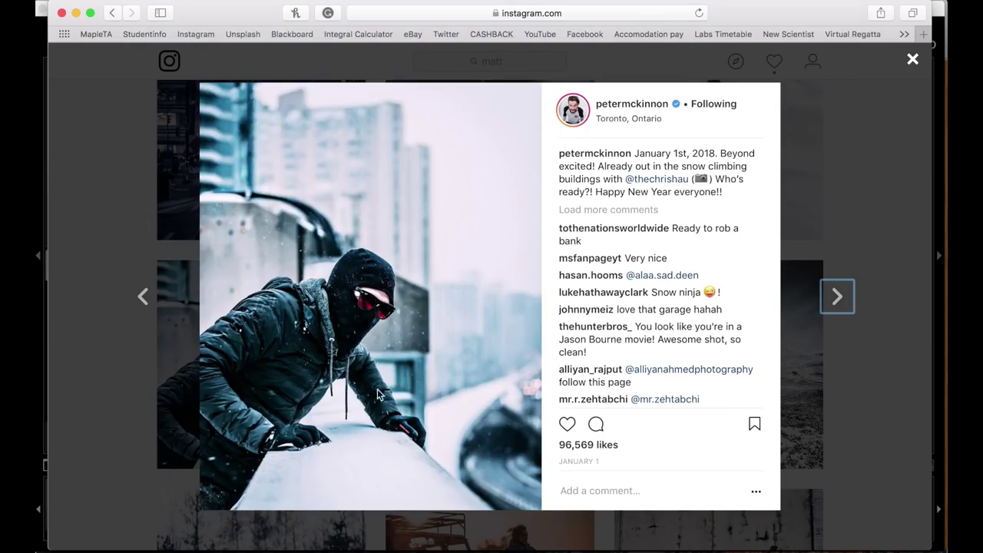
left_click(97, 284)
Examine the tones and colours of the Iceland posts showing the white Defender, mountain coffee, blue jacket and red-jacketed hiker
scroll(403, 453, "down", 10)
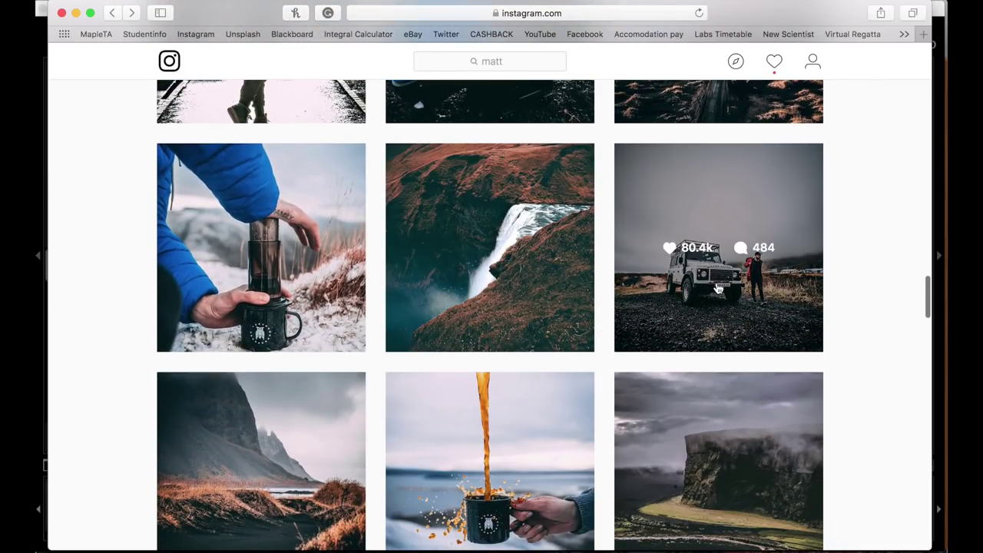
left_click(717, 283)
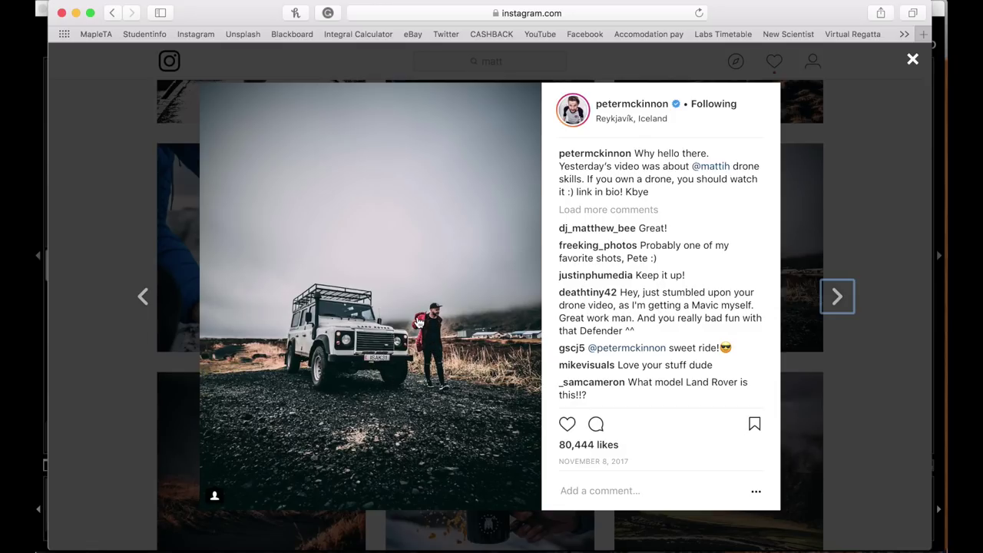
left_click(137, 163)
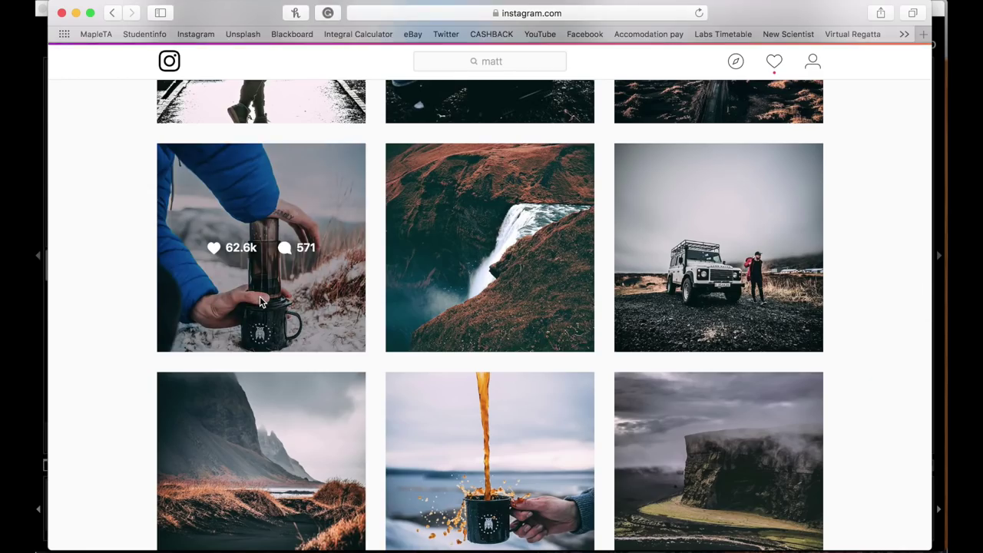
left_click(260, 302)
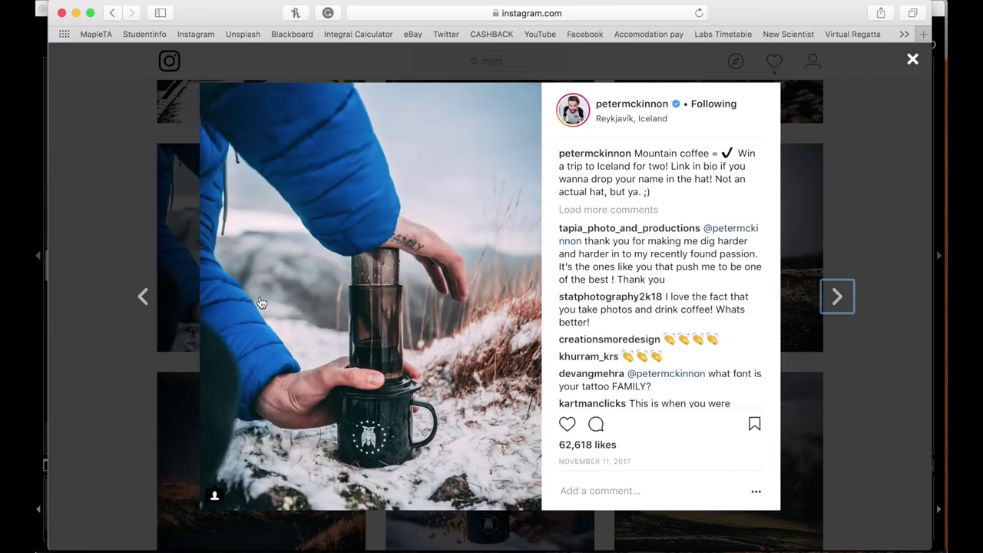
left_click(131, 169)
scroll(733, 277, "up", 5)
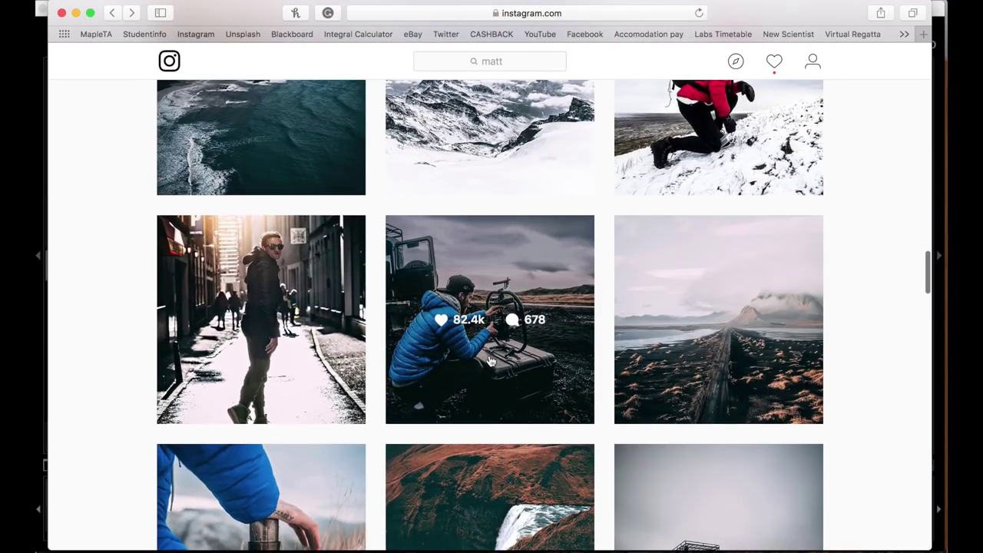
left_click(491, 361)
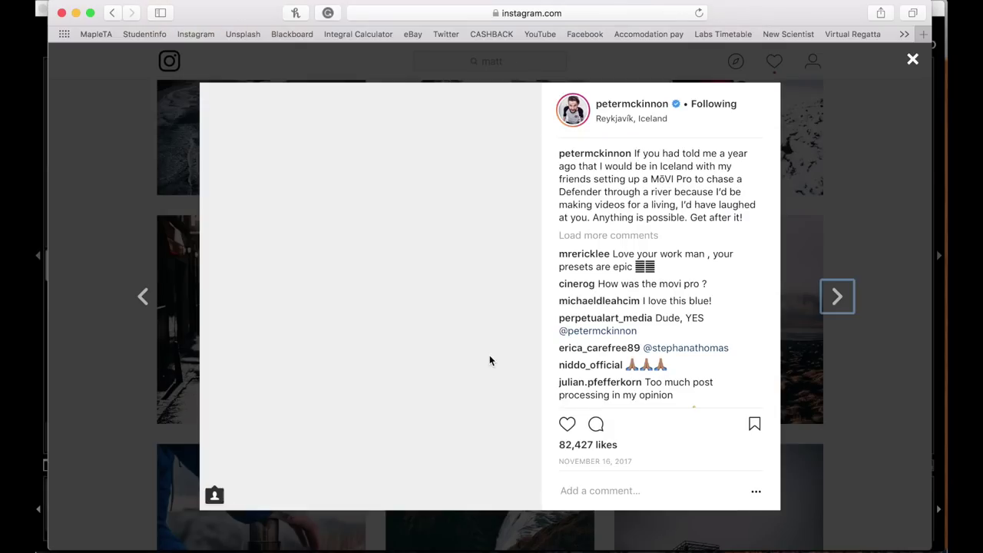
left_click(844, 179)
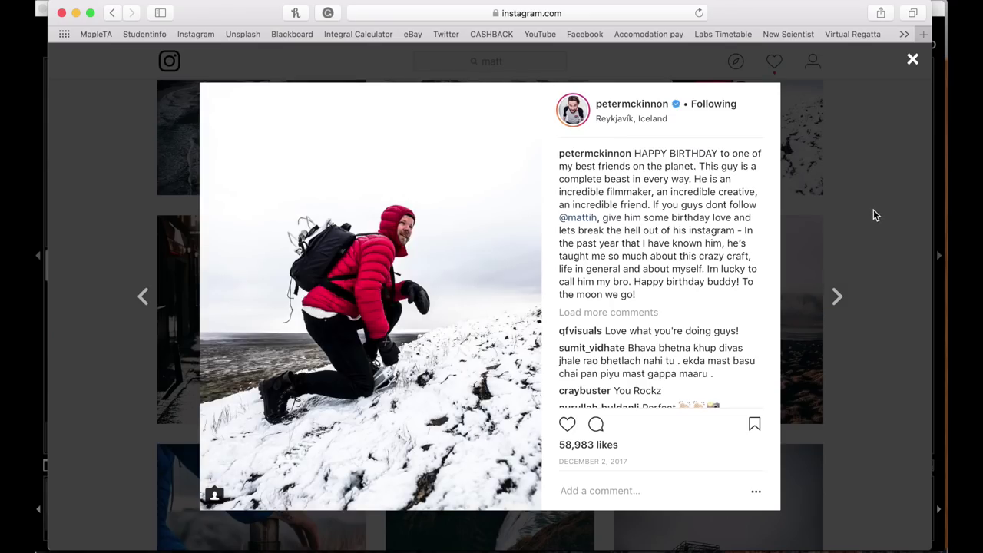
left_click(874, 215)
Reopen the masked snow climber photo and compare its colours with the neighbouring tent, landscape, quad bike and car shots
scroll(874, 216, "up", 10)
scroll(873, 215, "up", 2)
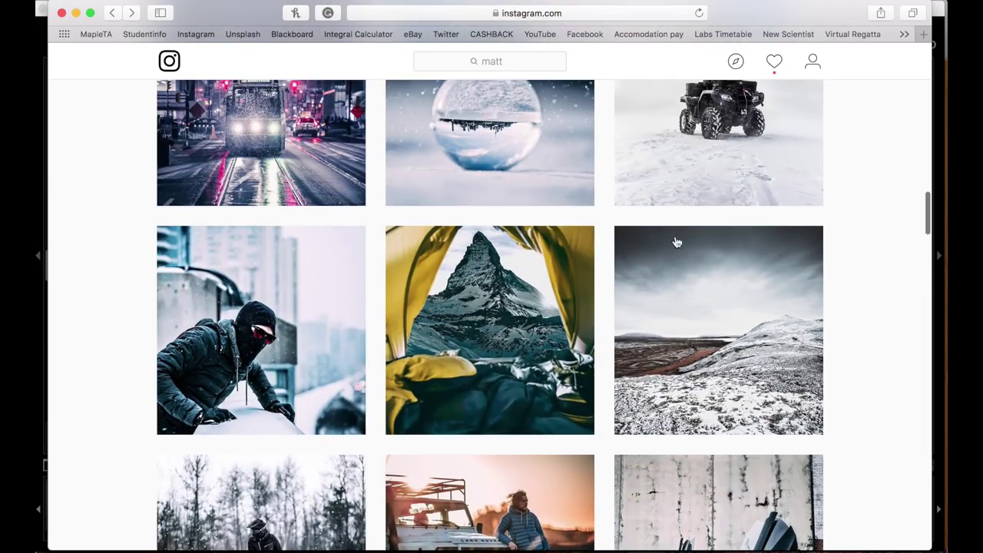
left_click(288, 398)
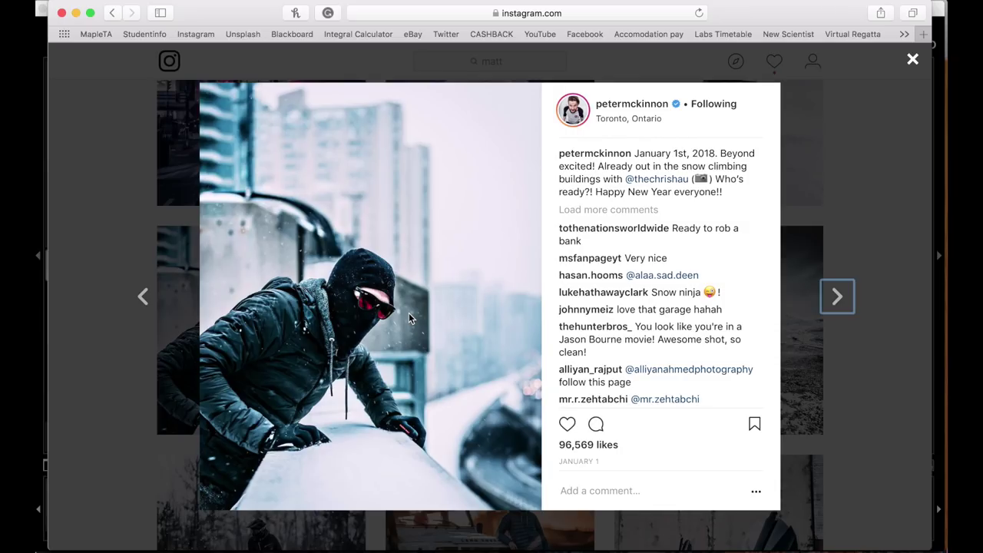
left_click(133, 231)
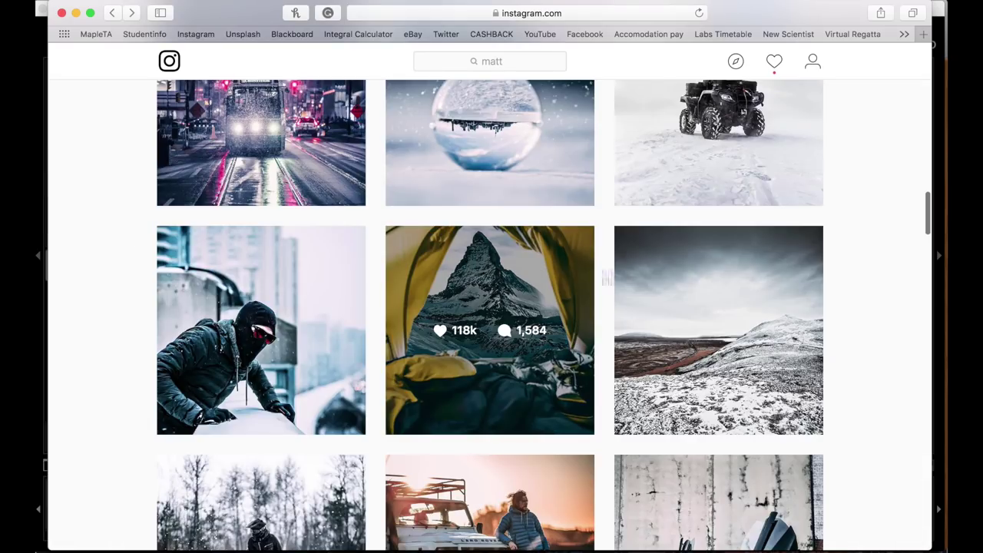
scroll(866, 323, "down", 3)
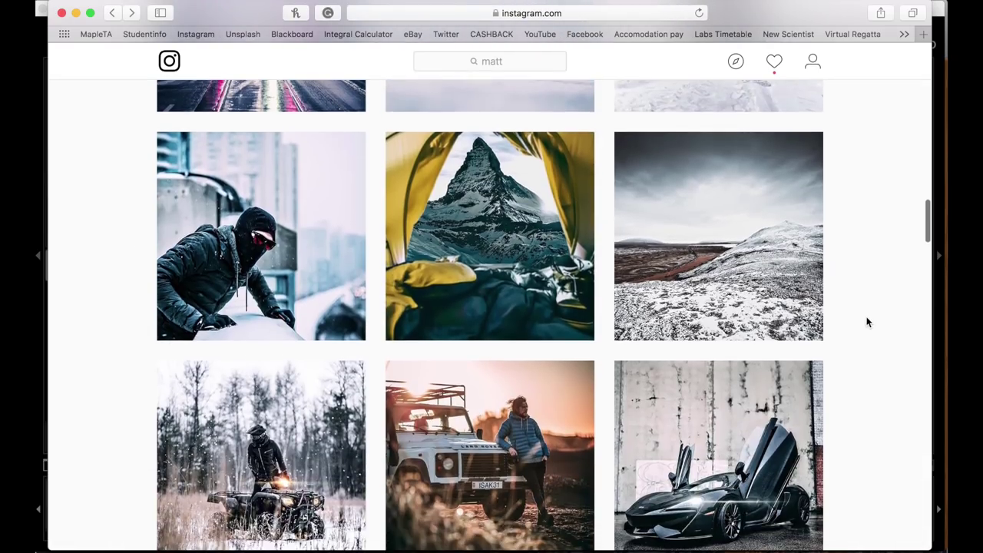
scroll(846, 218, "up", 3)
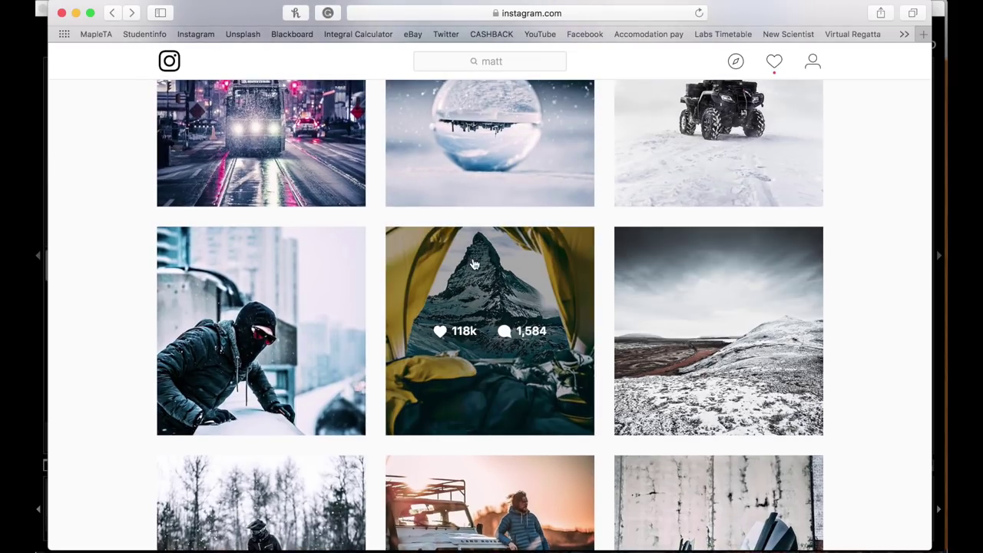
scroll(117, 289, "down", 5)
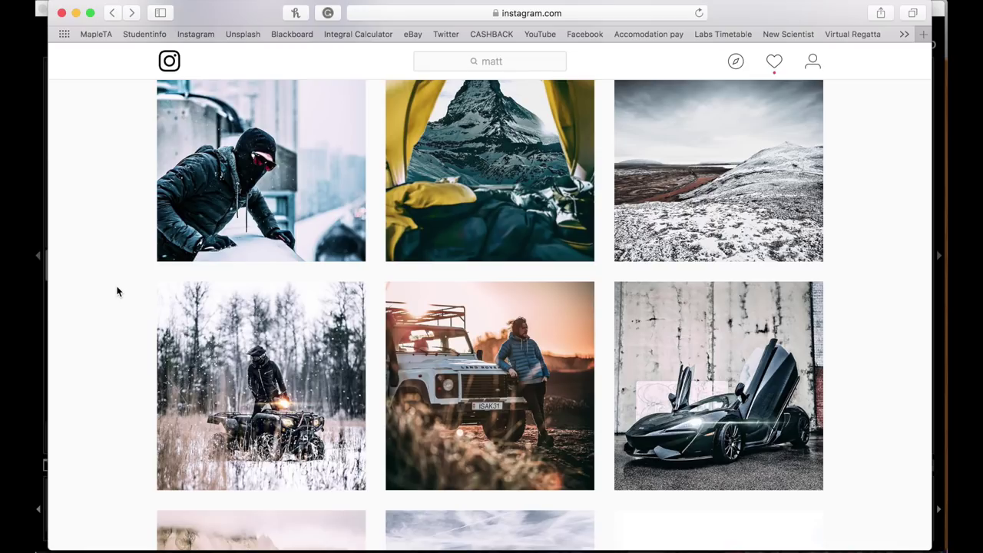
scroll(117, 288, "down", 2)
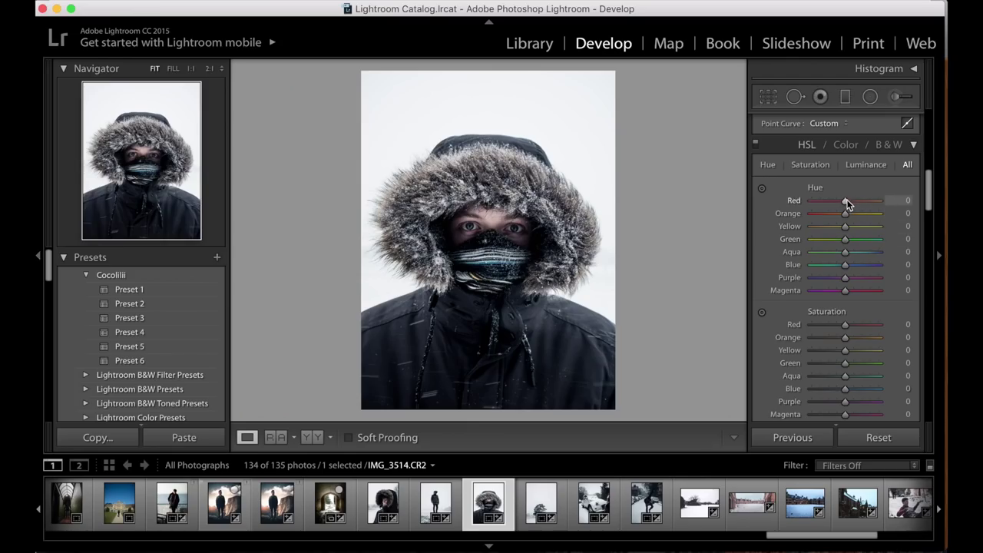
Return to Lightroom, set the portrait's HSL Red hue to −37 and reset the Orange hue to 0
left_click_drag(847, 202, 815, 222)
double_click(789, 215)
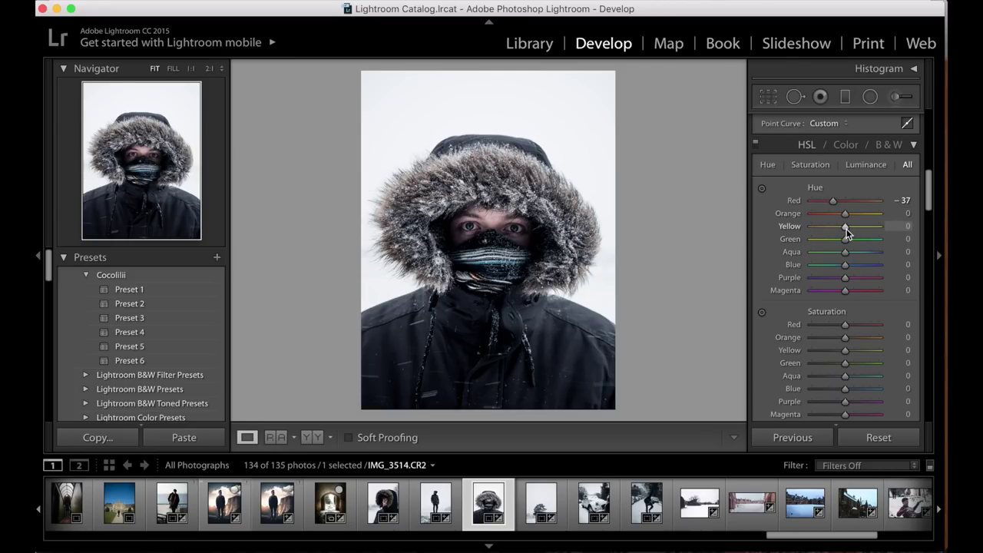
Try shifting the Yellow hue and the Blue hue, with Blue at −15, and reset both to 0
left_click_drag(847, 233, 791, 232)
double_click(791, 230)
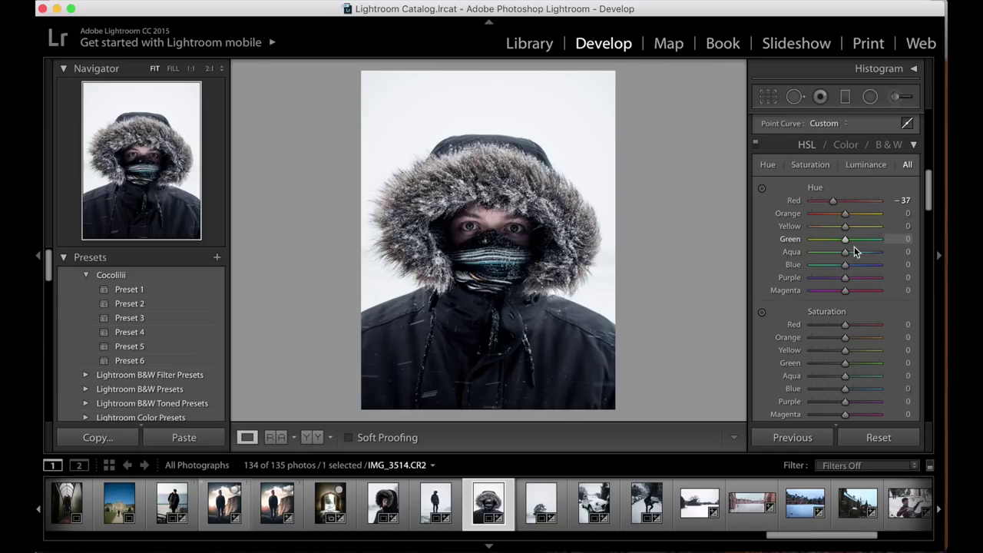
left_click_drag(847, 265, 932, 274)
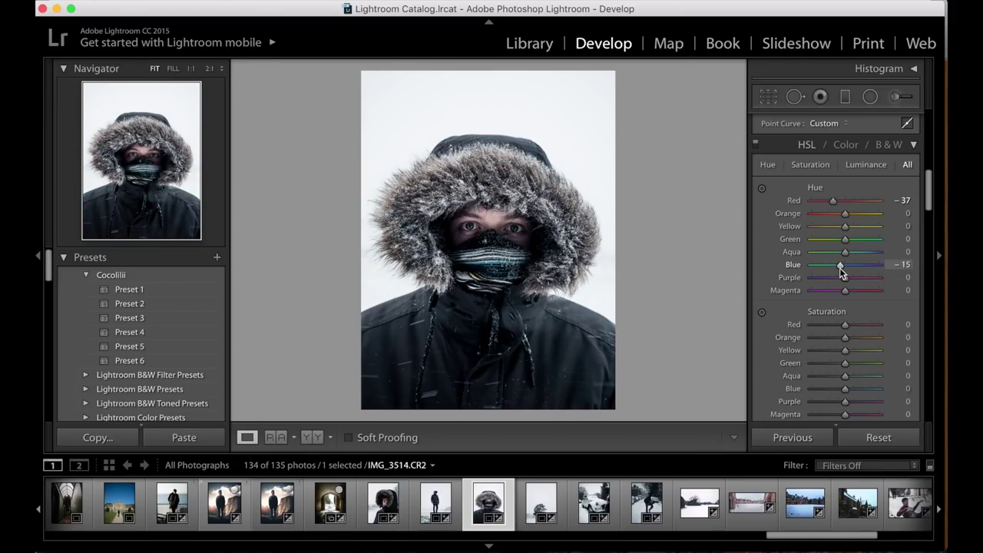
mouse_move(839, 267)
left_mouse_down()
mouse_move(830, 267)
mouse_move(859, 270)
mouse_move(839, 268)
left_mouse_up()
double_click(791, 269)
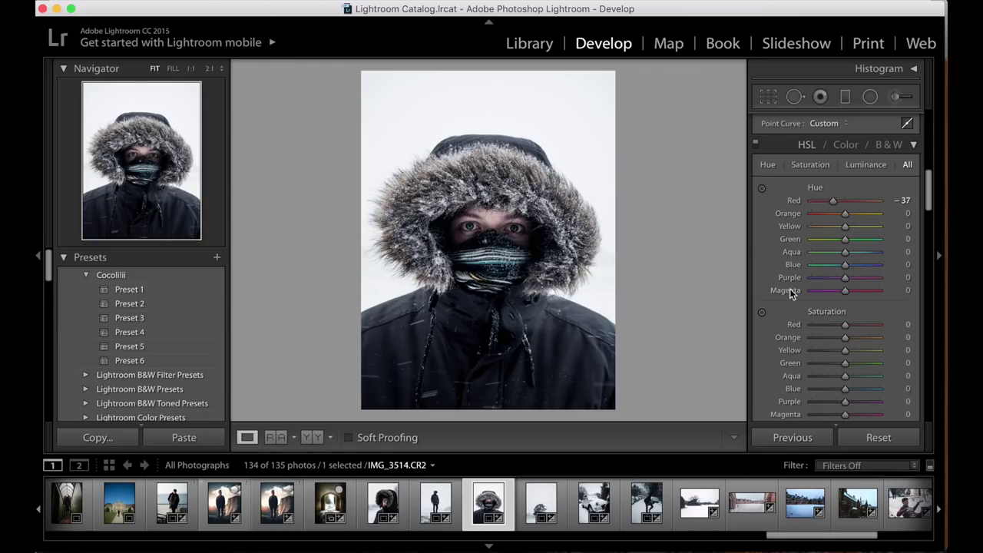
Set the HSL Blue saturation to −25
scroll(885, 254, "down", 3)
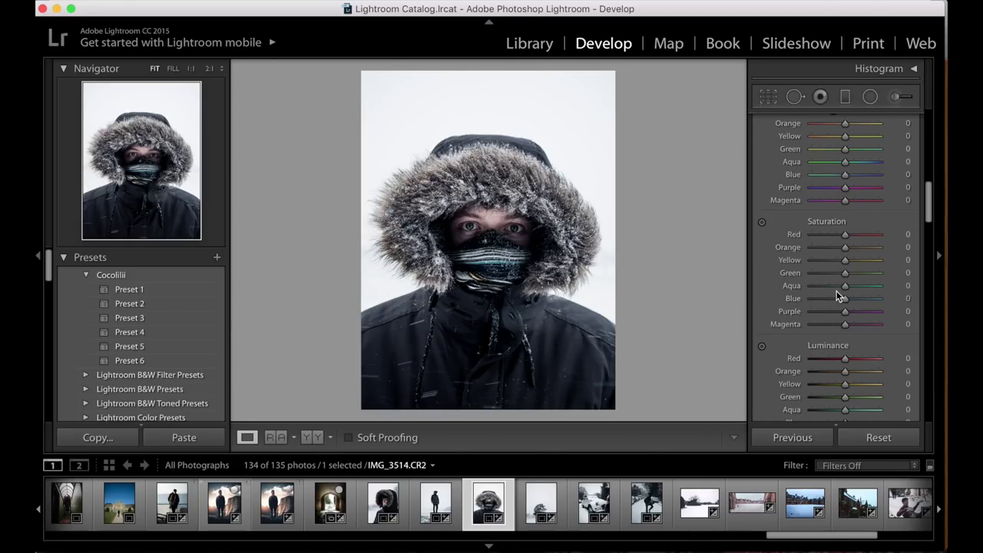
left_click_drag(845, 302, 836, 300)
mouse_move(836, 299)
left_mouse_down()
mouse_move(745, 309)
mouse_move(836, 302)
left_mouse_up()
Set the Split Toning highlights Saturation to 10 and try adjusting the shadows Saturation
scroll(873, 322, "down", 3)
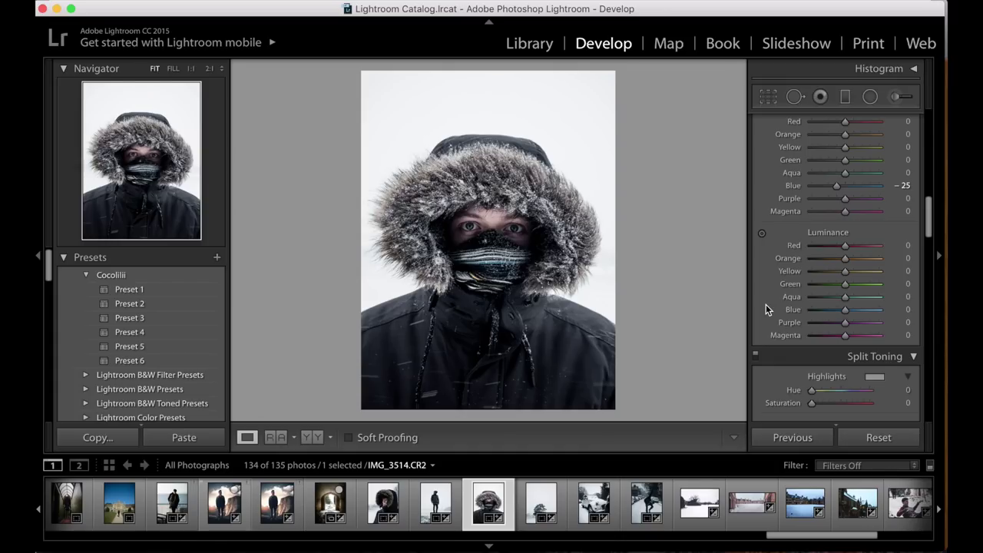
scroll(766, 306, "down", 2)
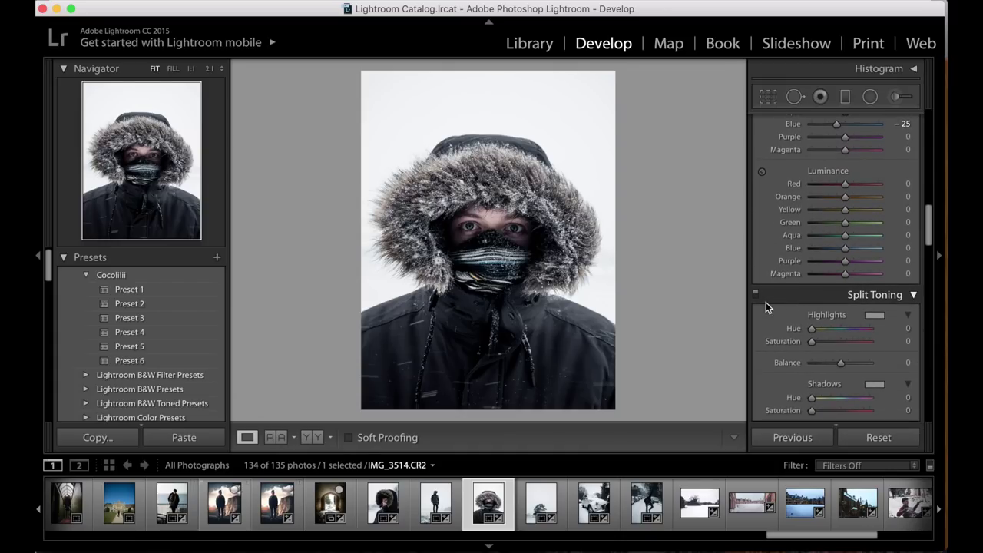
scroll(766, 302, "down", 3)
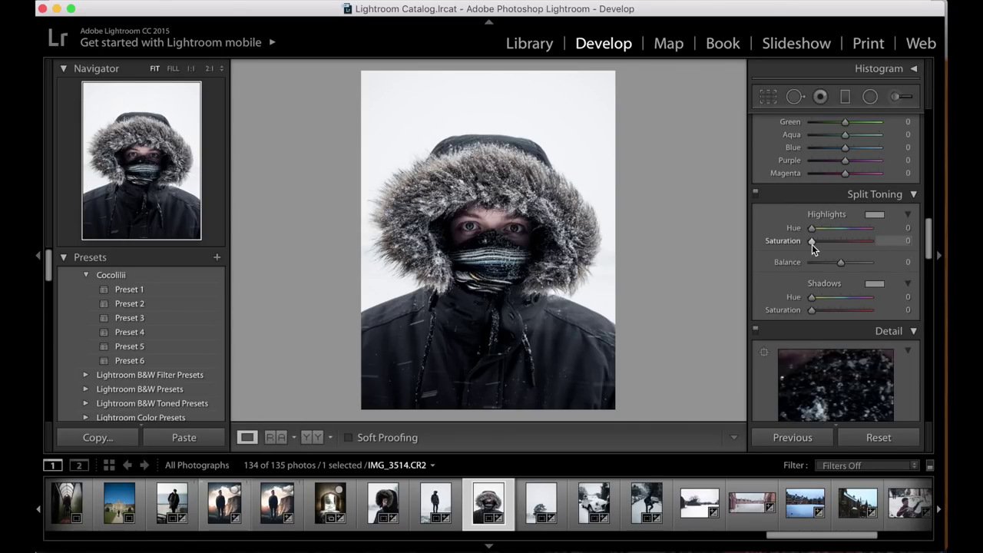
left_click_drag(816, 243, 818, 242)
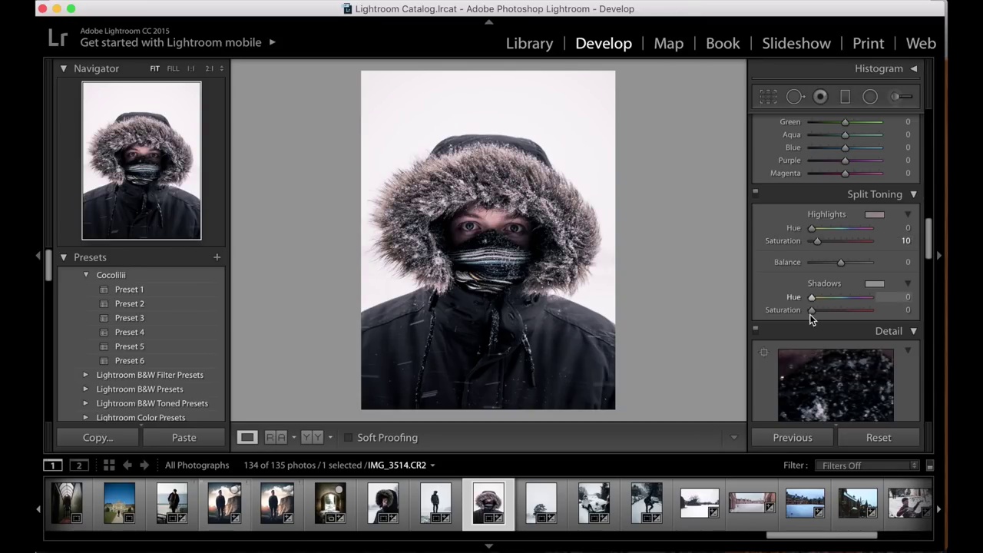
left_click_drag(815, 310, 817, 314)
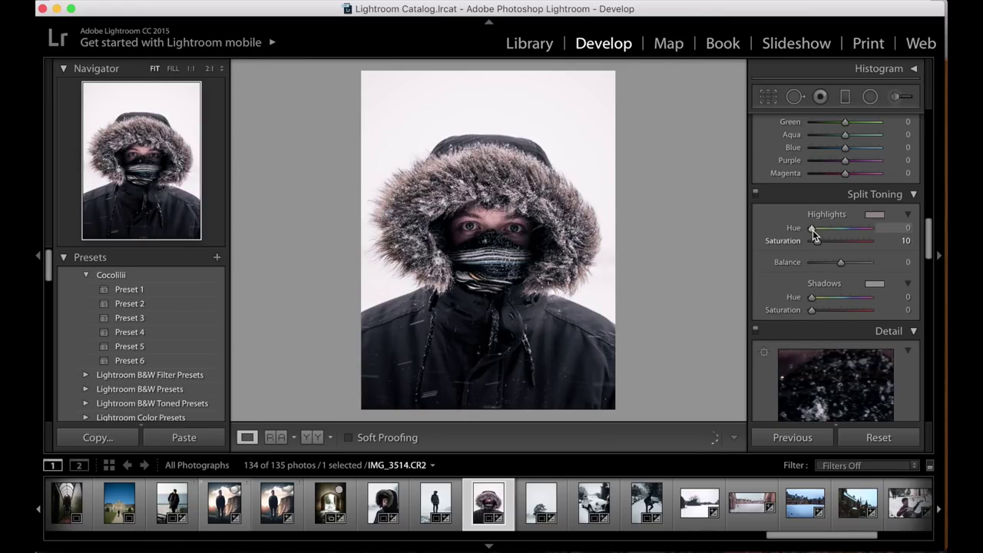
Set the Split Toning highlights Hue to 214 and Saturation to 4
left_click_drag(813, 230, 848, 238)
key("alt")
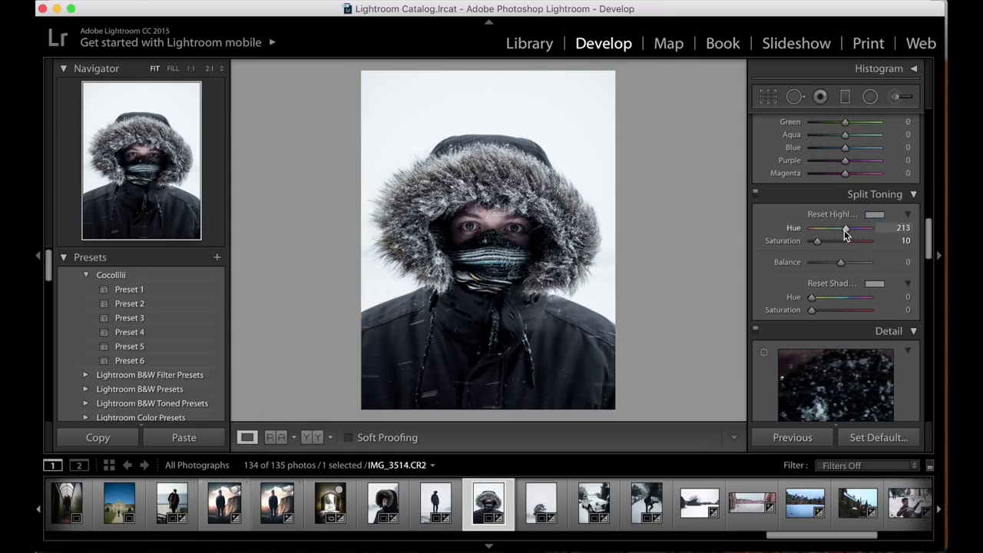
left_click_drag(846, 234, 817, 242)
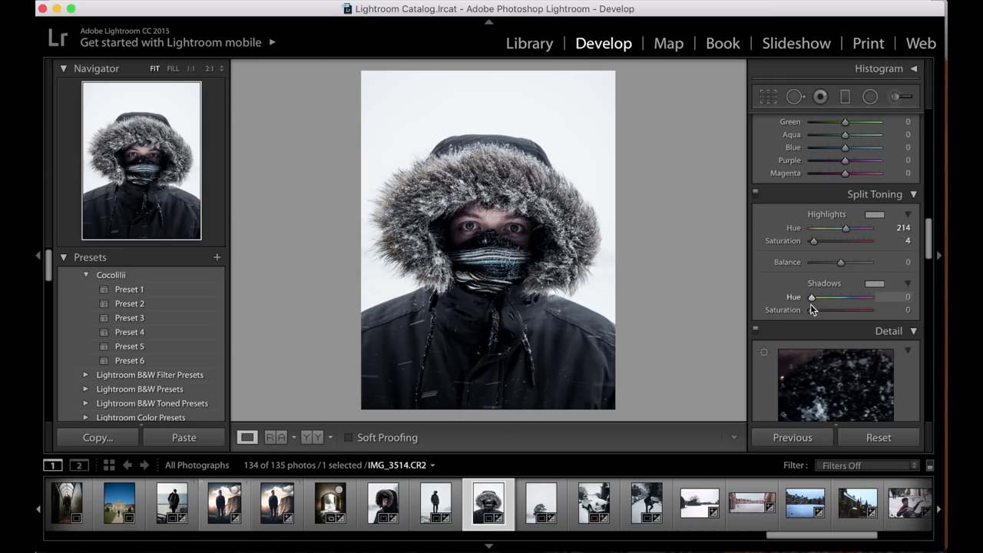
Set the Split Toning shadows Hue to 182 and Saturation to 6
key("alt")
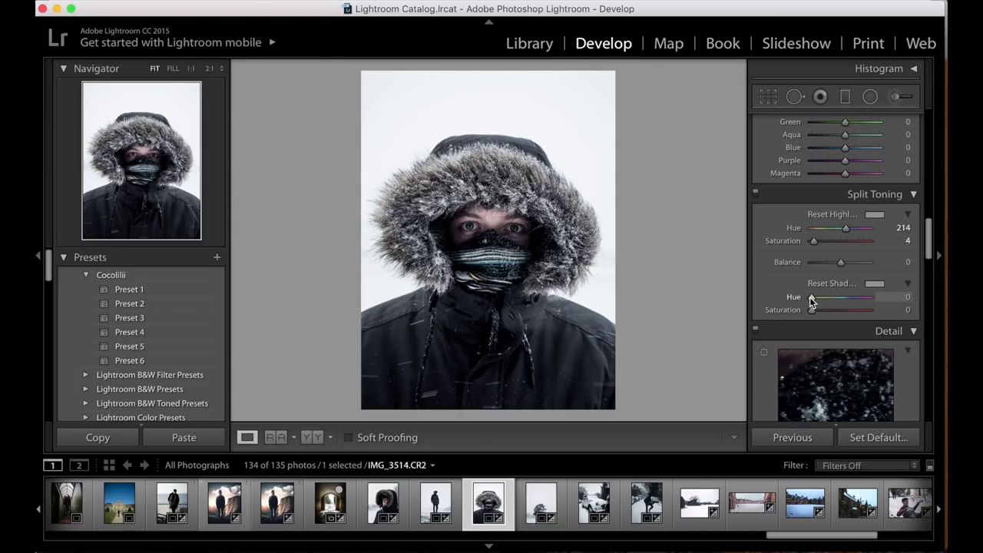
left_click_drag(814, 298, 840, 302)
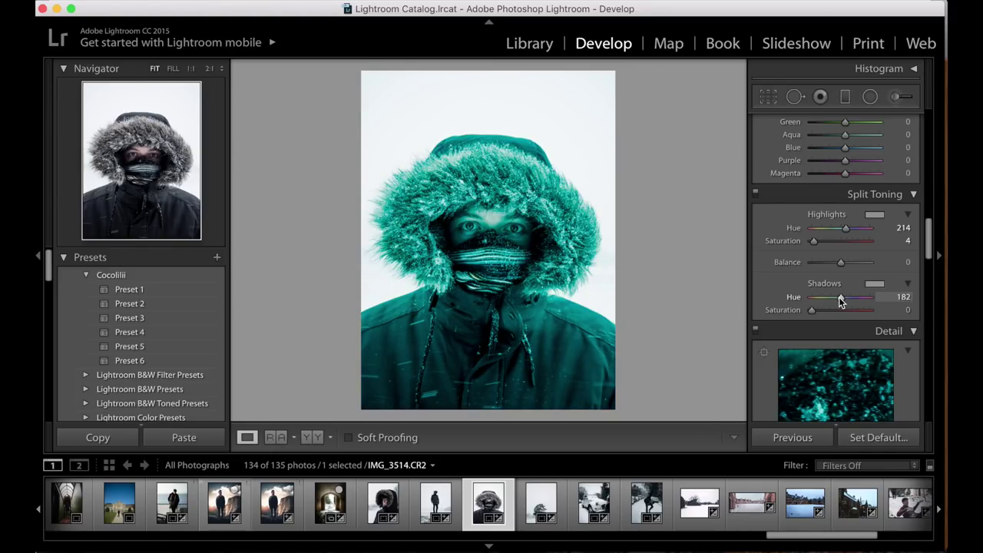
left_click_drag(842, 301, 841, 302)
left_click_drag(814, 309, 818, 313)
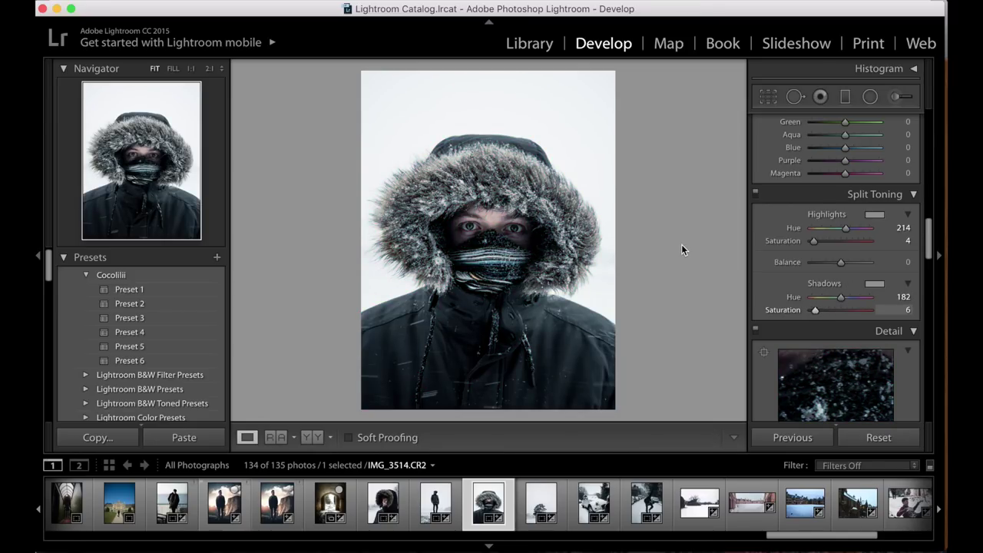
Compare the portrait before and after the edits and look through the Detail, Lens Corrections, Transform, Effects and Camera Calibration settings
key("backslash")
key("backslash")
key("backslash")
key("backslash")
scroll(782, 315, "down", 6)
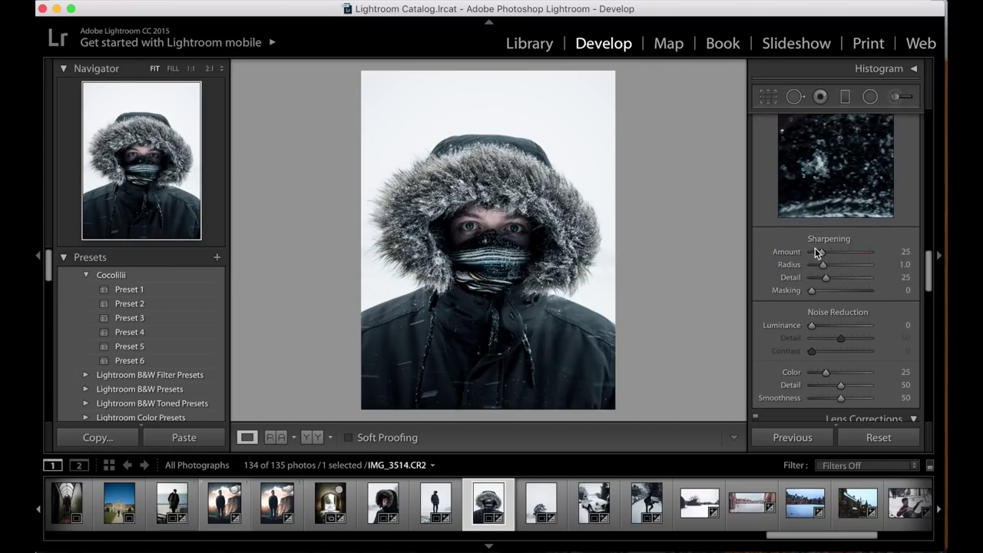
scroll(791, 328, "down", 10)
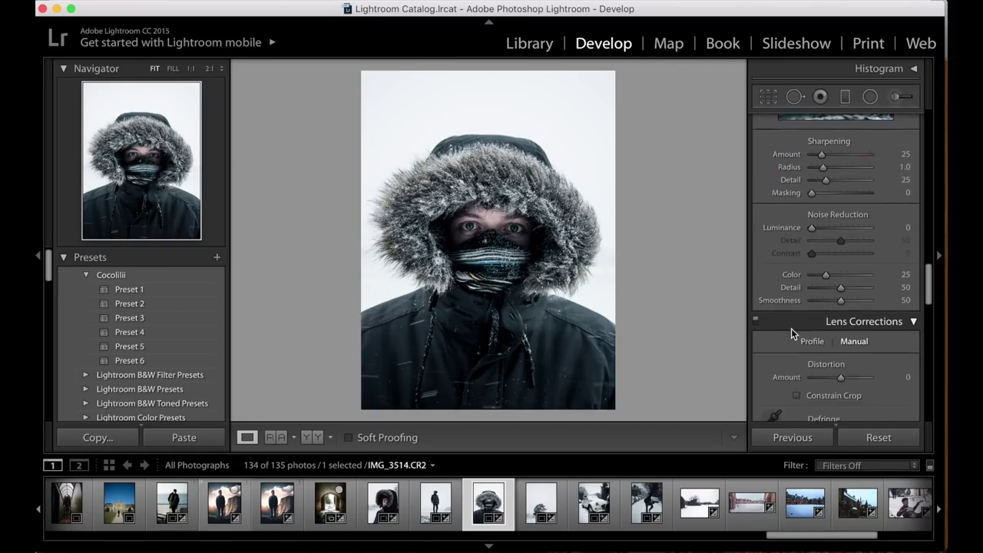
scroll(791, 328, "down", 8)
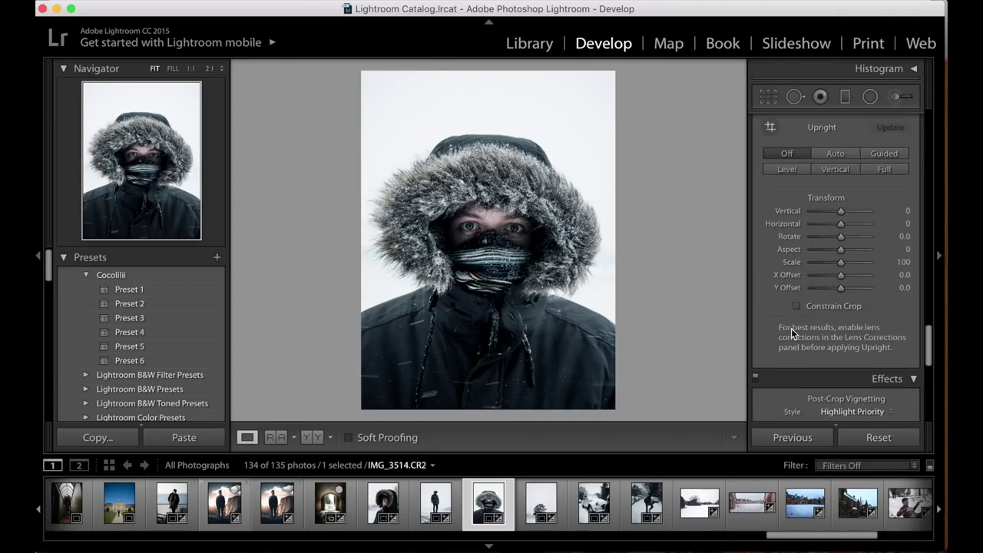
scroll(791, 328, "up", 2)
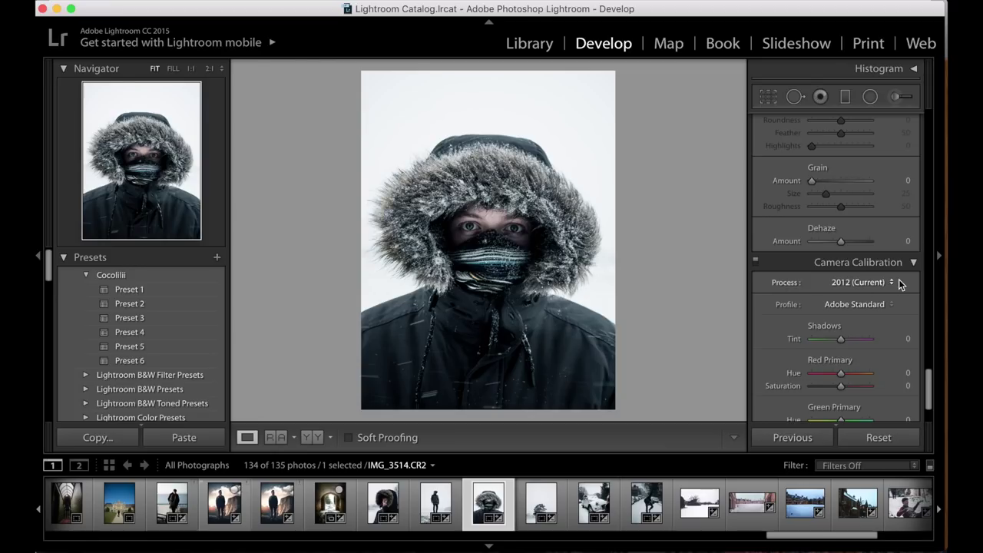
scroll(899, 281, "up", 15)
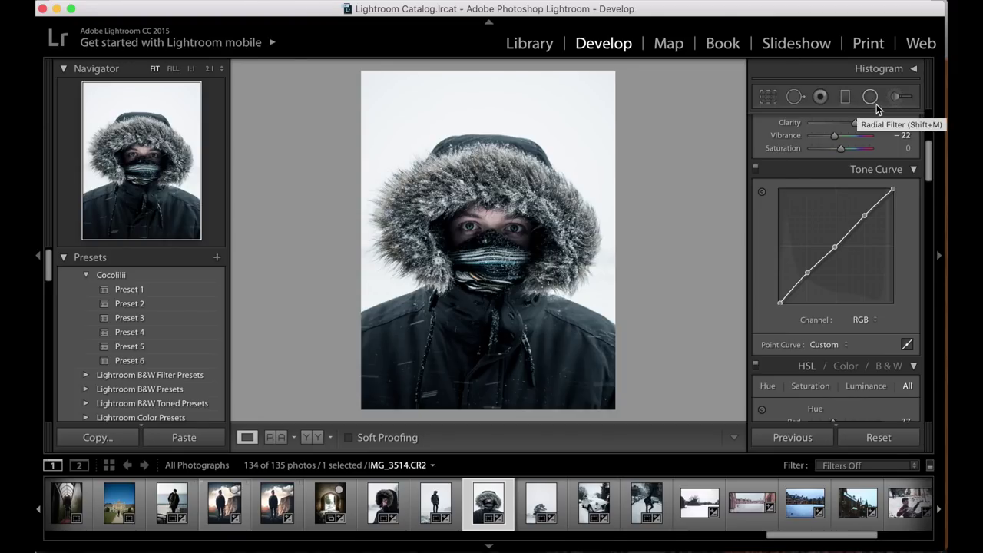
Draw a small Radial Filter over the iris of the eye on the photo's left side and invert its mask
left_click(578, 218)
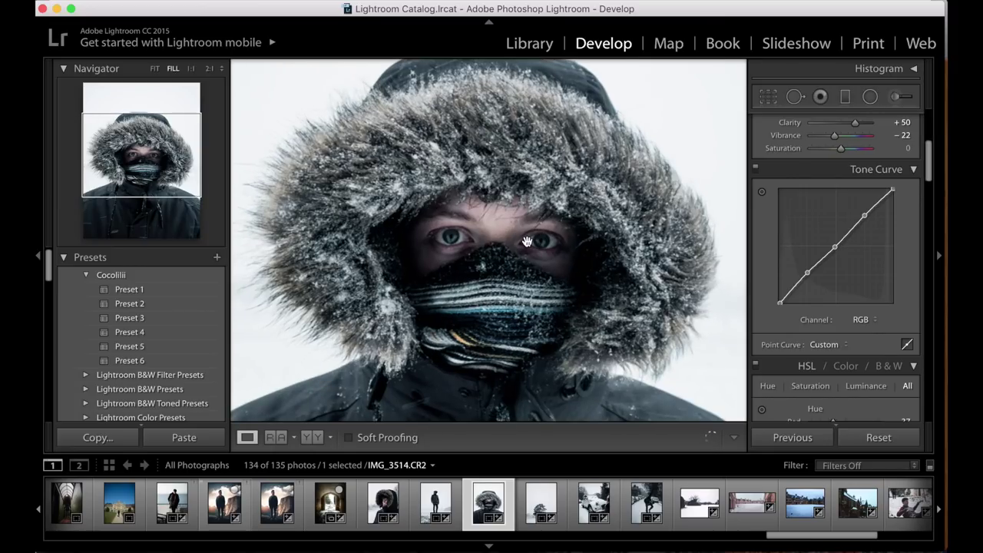
left_click(578, 259)
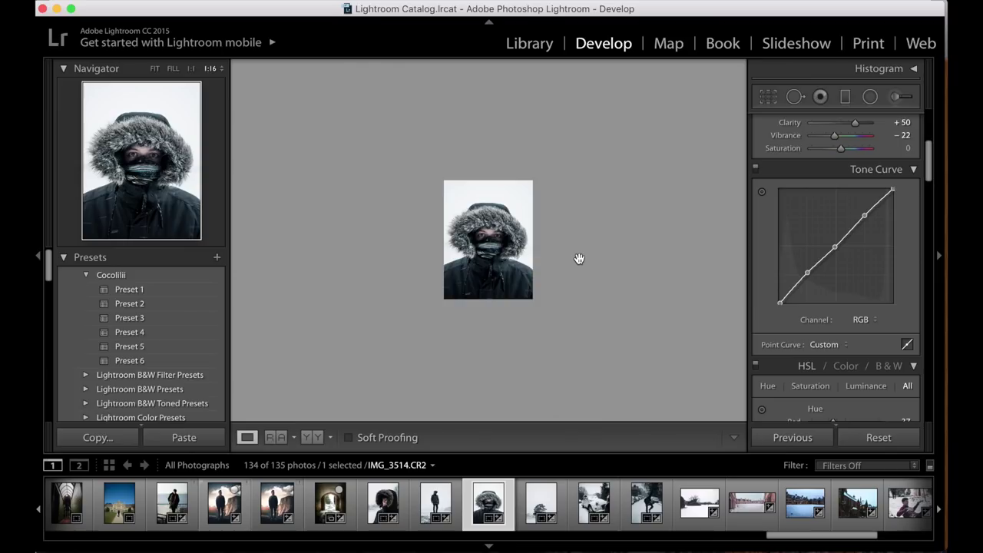
key("super+equal")
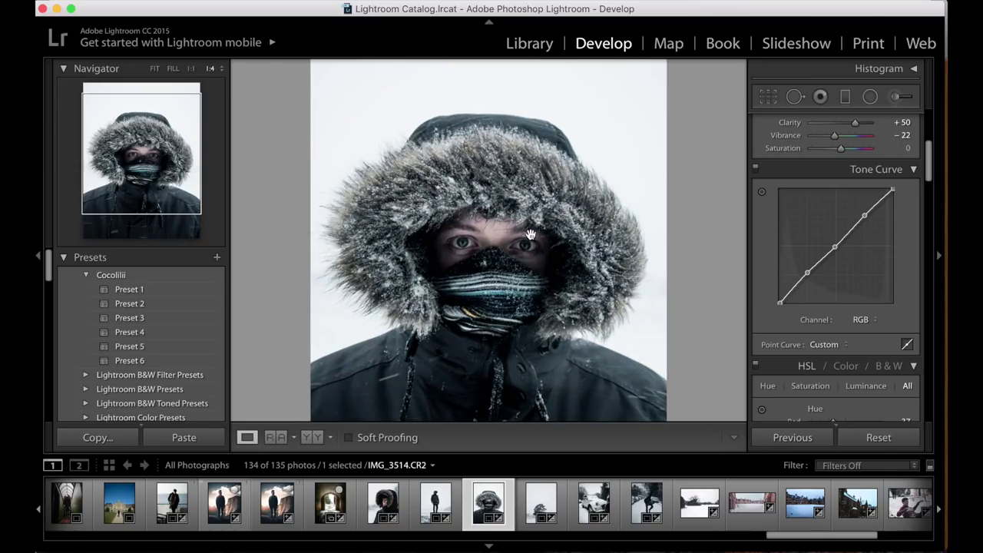
key("super+equal")
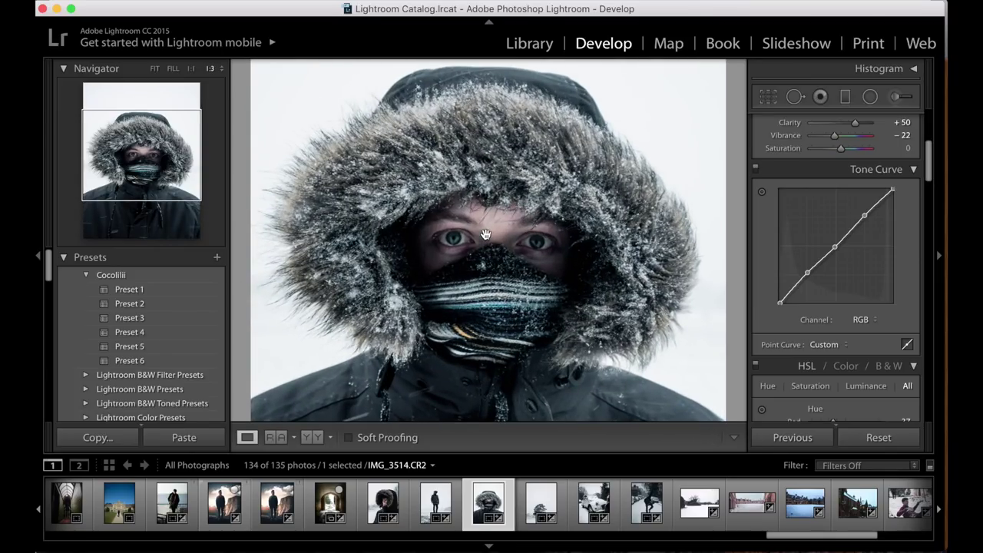
left_click(870, 97)
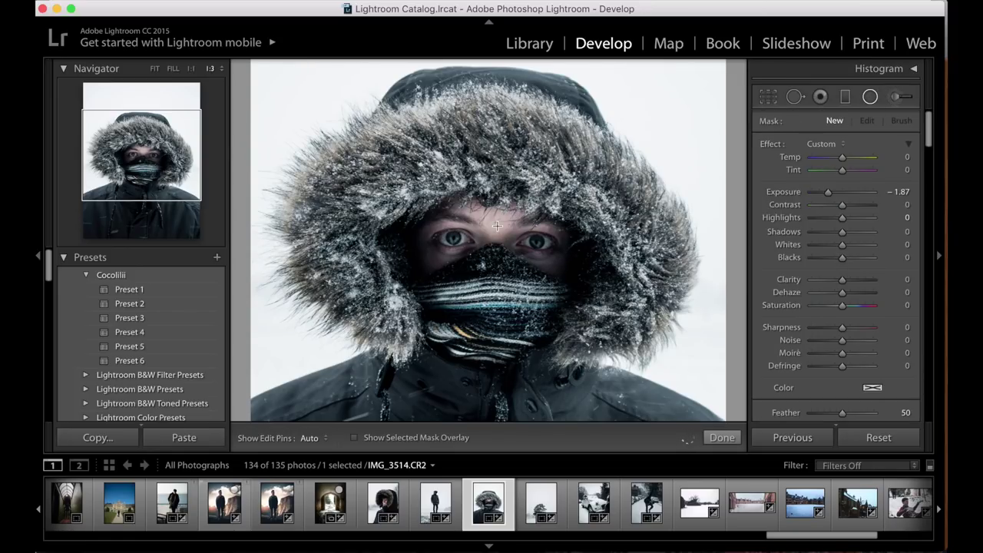
left_click_drag(447, 233, 454, 238)
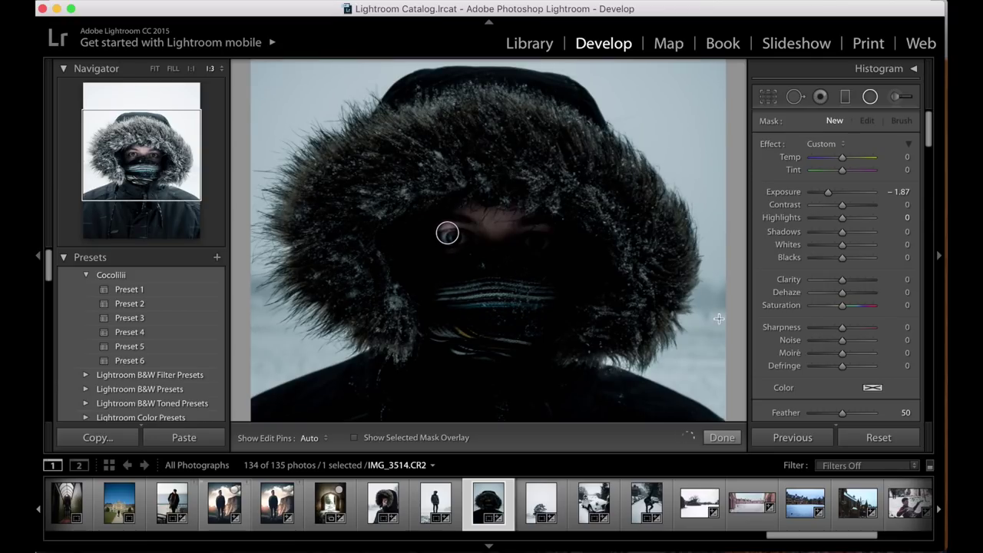
scroll(836, 338, "down", 3)
left_click(797, 351)
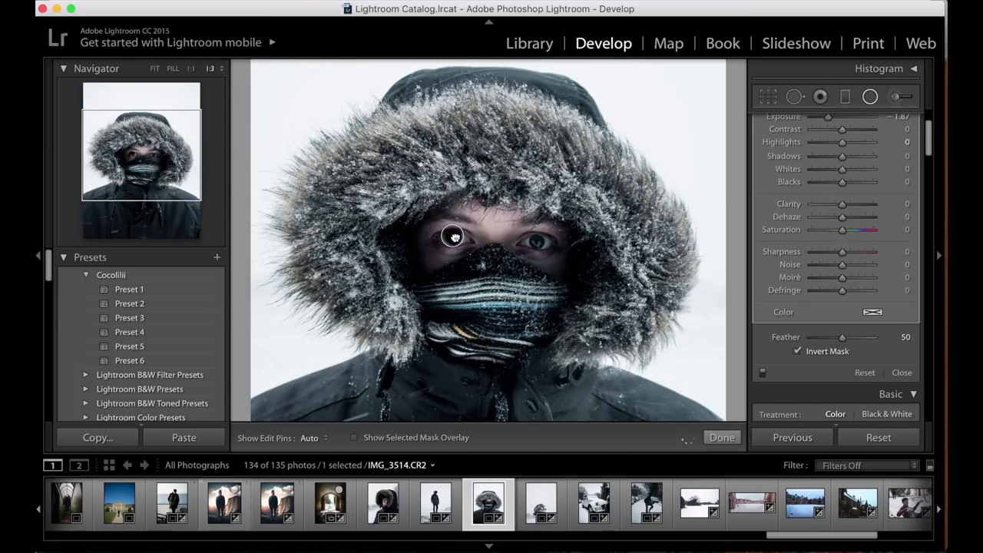
key("shift")
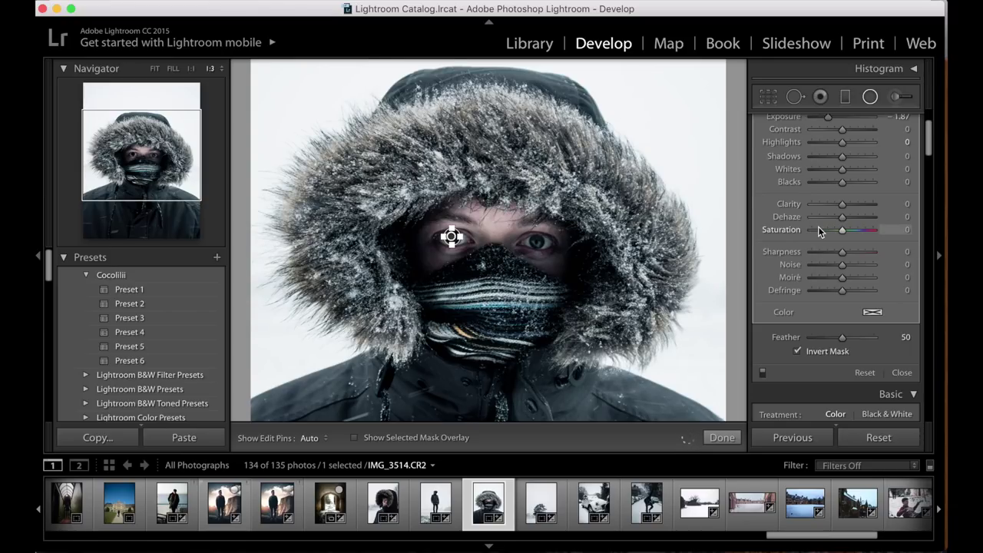
Set the left-hand eye's radial filter Exposure to 0.45 and Temp to −30
scroll(819, 231, "up", 4)
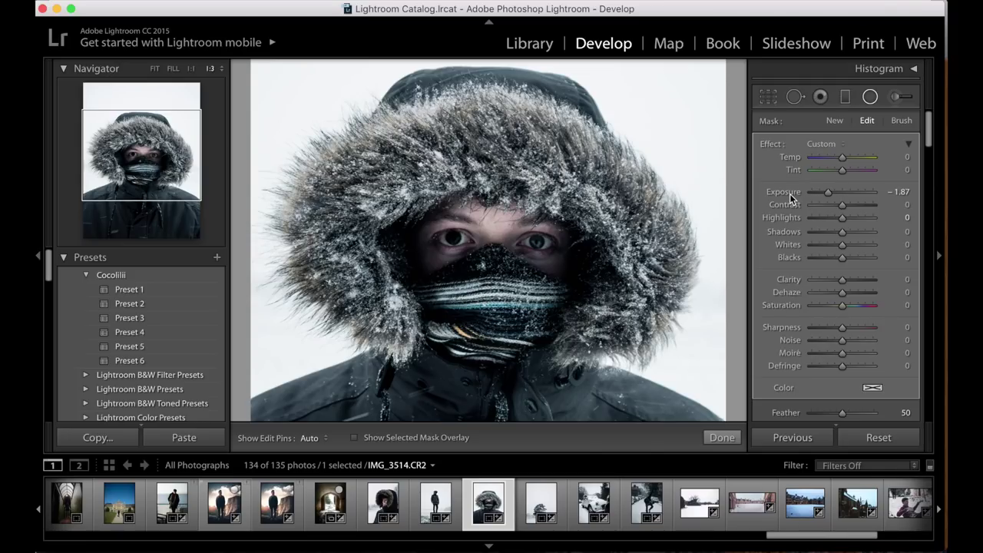
double_click(790, 193)
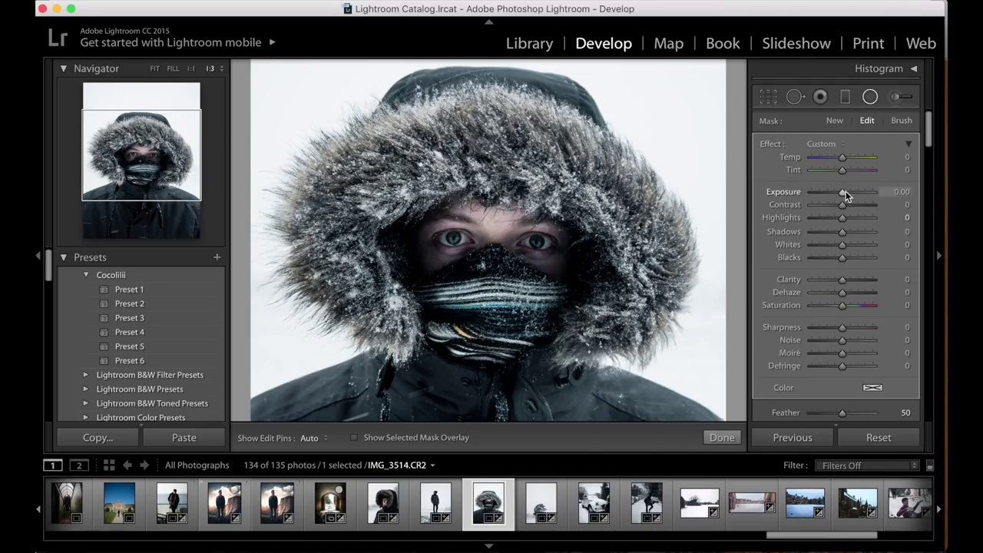
left_click_drag(846, 190, 849, 191)
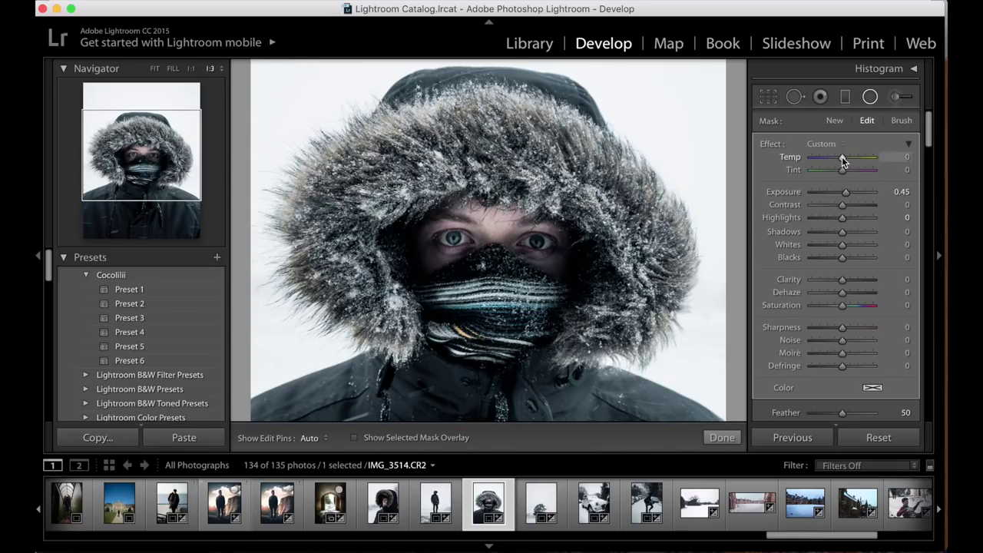
mouse_move(842, 156)
left_mouse_down()
mouse_move(823, 157)
mouse_move(833, 156)
left_mouse_up()
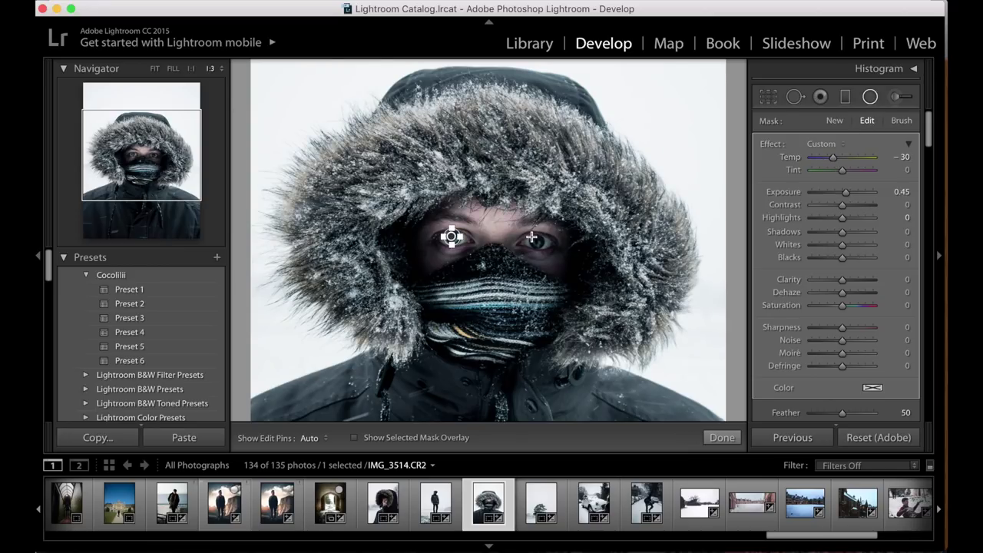
Add a second small Radial Filter centred on the right-hand eye's iris and invert its mask
left_click_drag(532, 237, 538, 243)
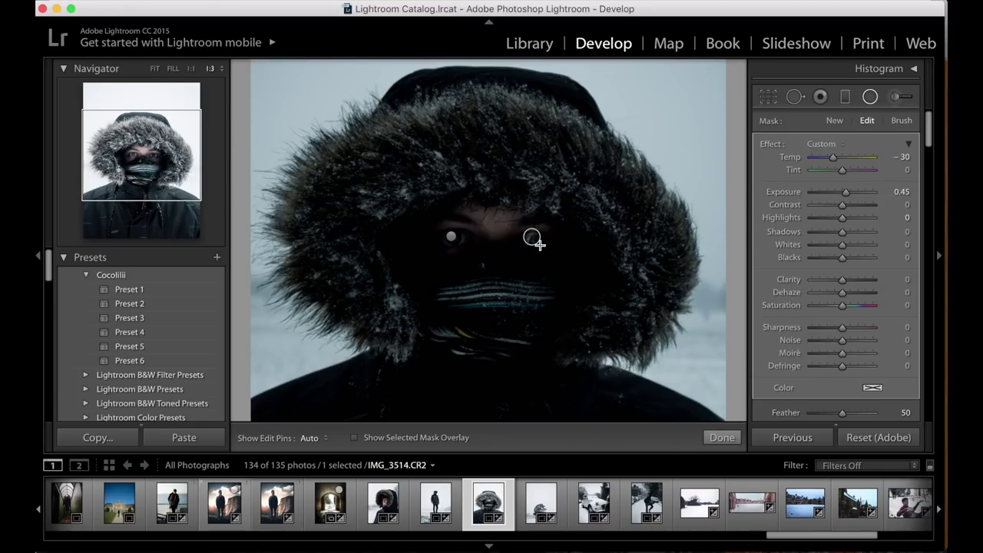
left_click(531, 236)
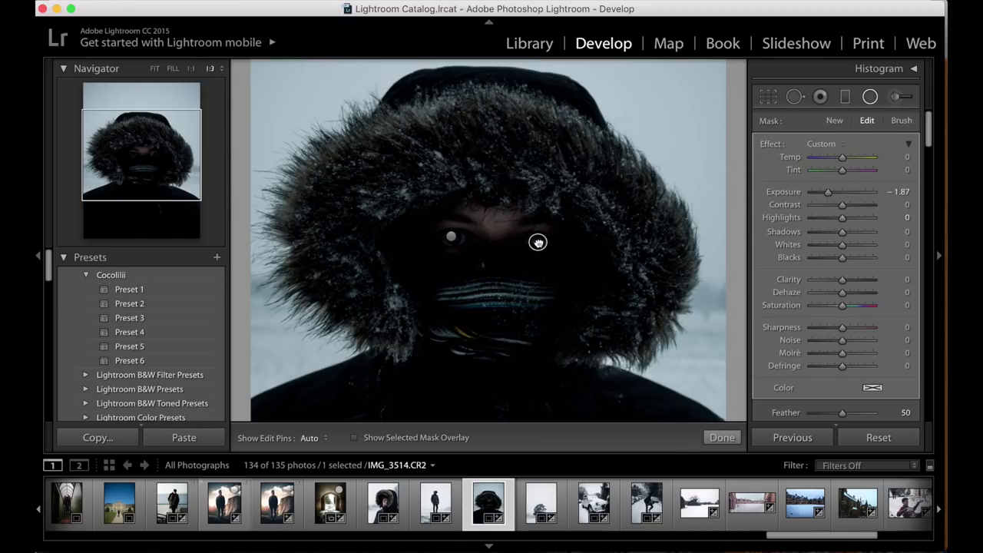
scroll(819, 318, "down", 2)
left_click(797, 388)
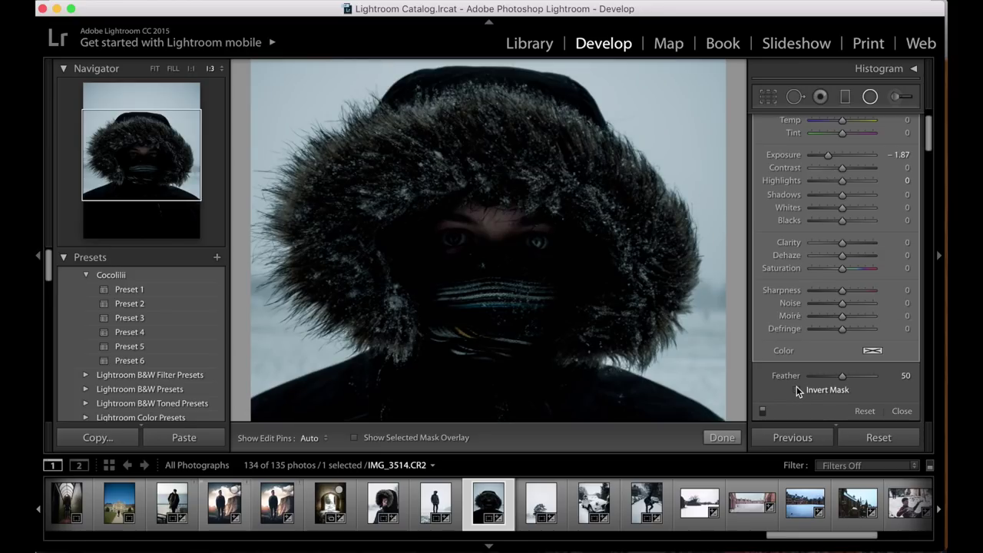
Set Exposure 0.78 and Temp −32 on the right-hand eye's radial filter, and Exposure 0.68 on the left-hand eye's filter
scroll(828, 249, "up", 1)
scroll(829, 249, "up", 1)
left_click_drag(814, 192, 850, 195)
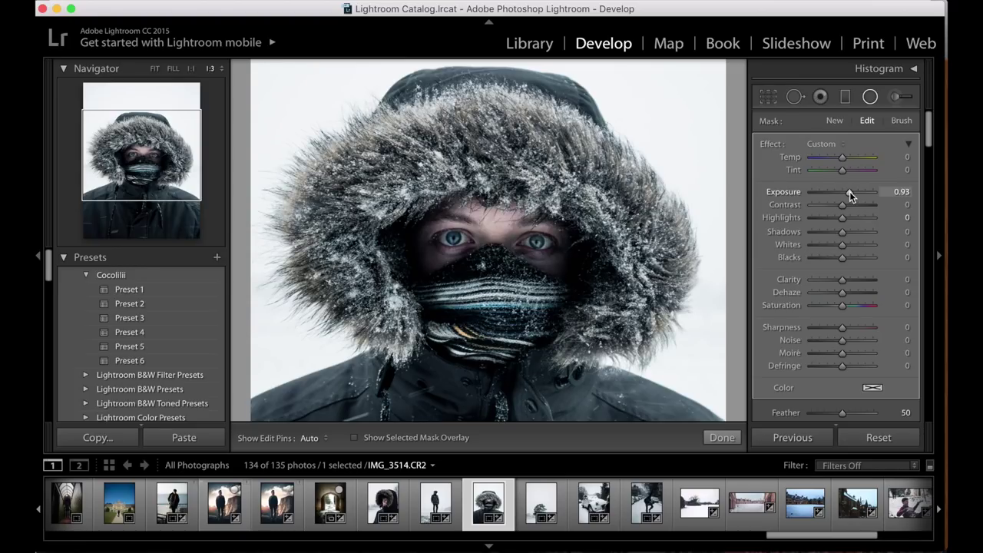
left_click_drag(849, 195, 848, 194)
left_click(452, 236)
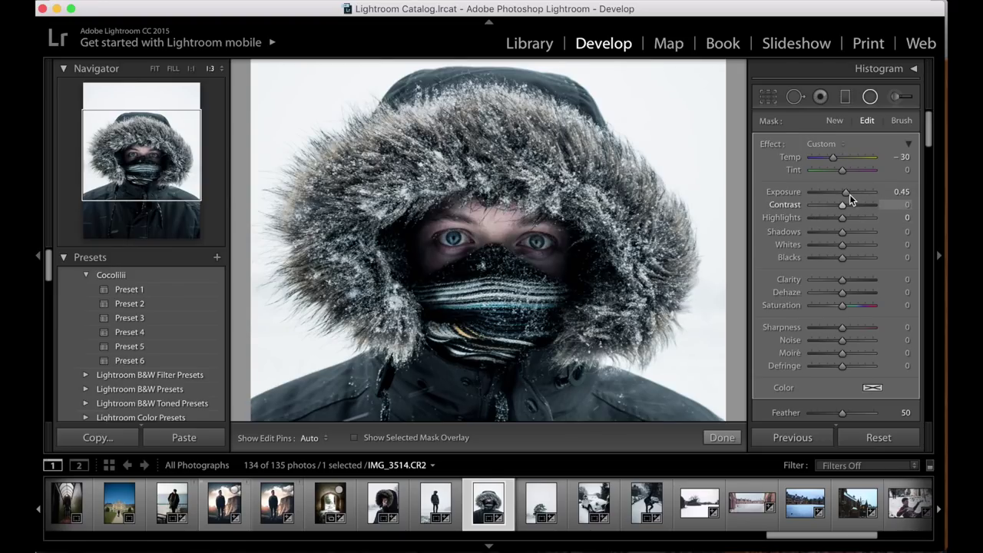
left_click_drag(847, 192, 850, 197)
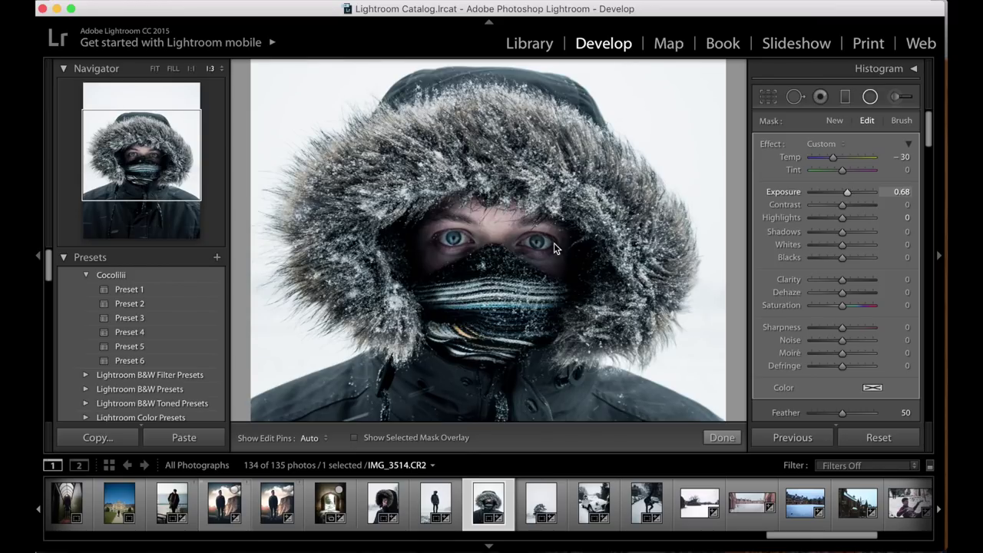
Set the right-hand eye's radial filter Shadows to 13 and Highlights to 61
left_click(539, 243)
mouse_move(853, 232)
left_mouse_down()
mouse_move(873, 218)
mouse_move(859, 218)
left_mouse_up()
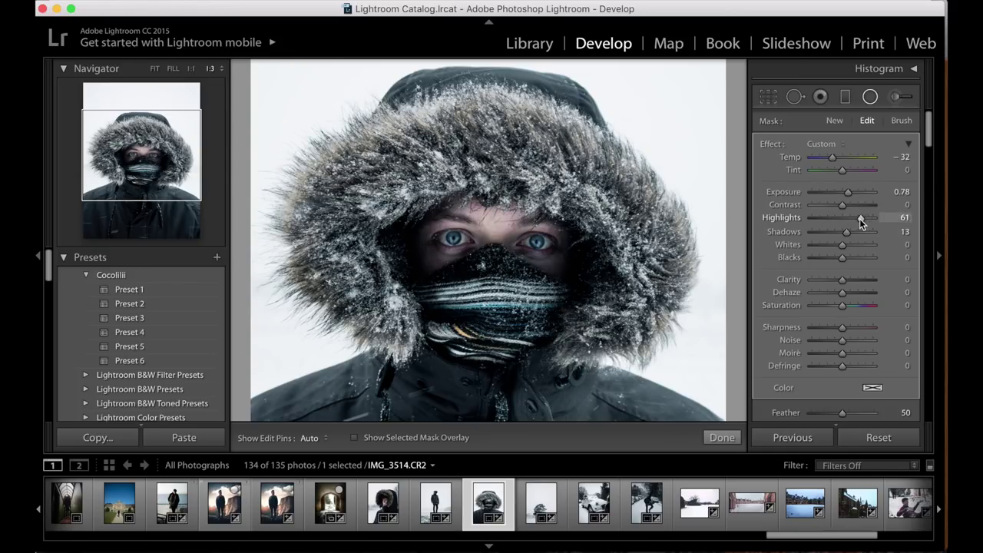
Set the left-hand eye's radial filter Highlights to 26, try Shadows at 13 and reset Shadows to 0
left_click(450, 241)
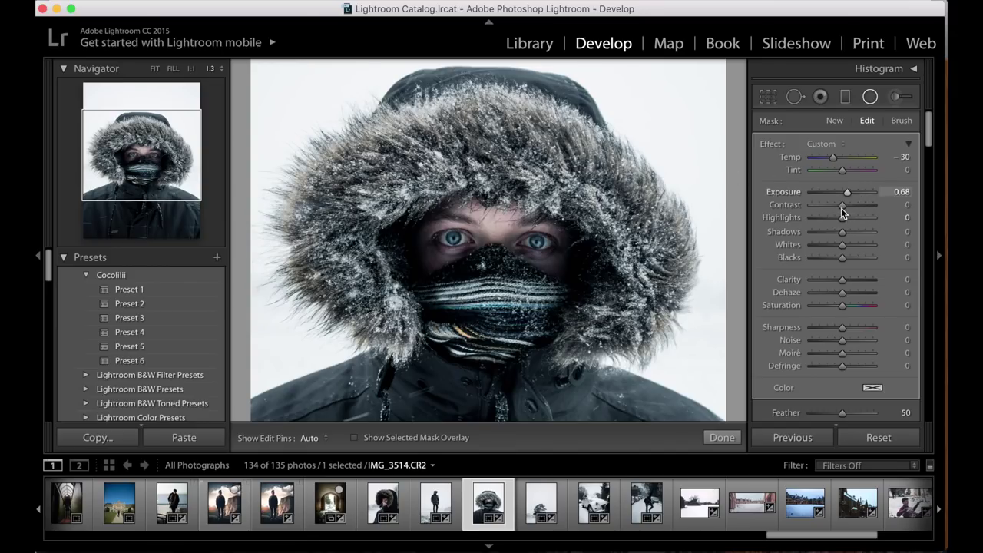
mouse_move(846, 218)
left_mouse_down()
mouse_move(855, 219)
mouse_move(846, 233)
left_mouse_up()
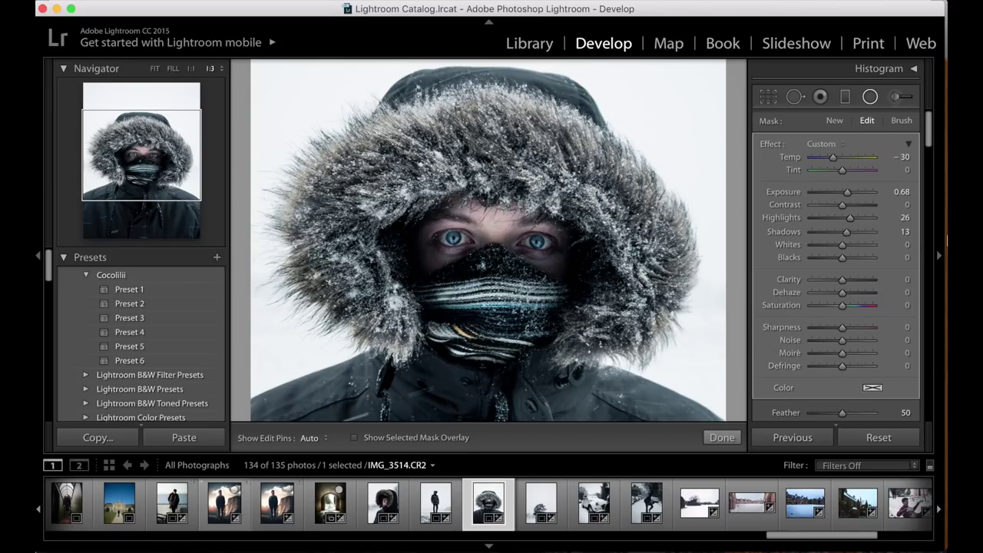
double_click(789, 232)
View the whole portrait and compare it before and after the edits
key("z")
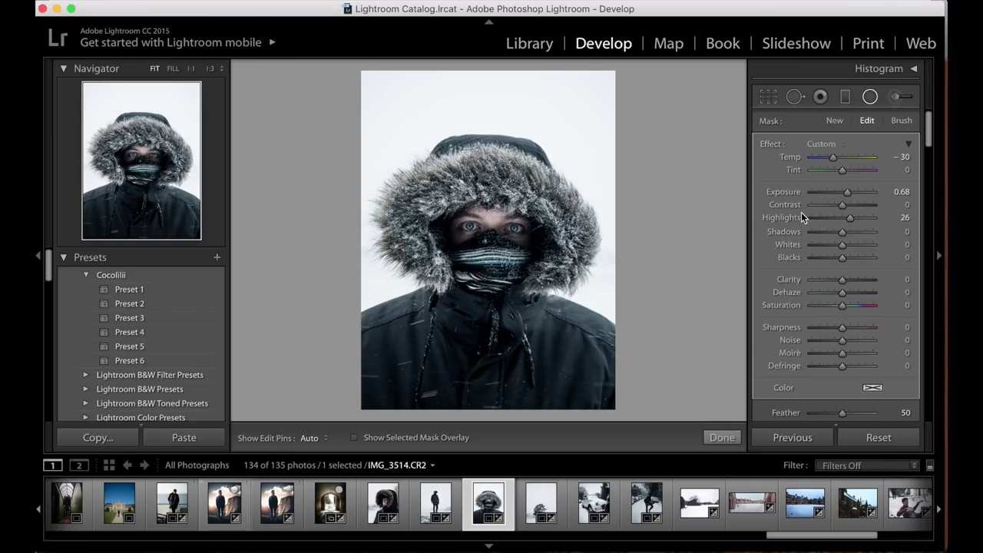
key("backslash")
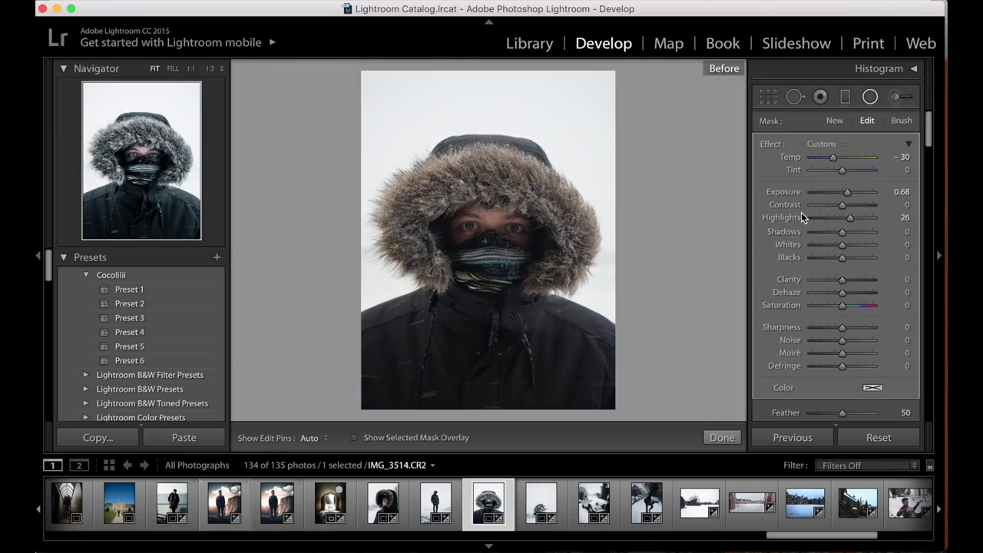
key("backslash")
key("backslash")
key("backslash")
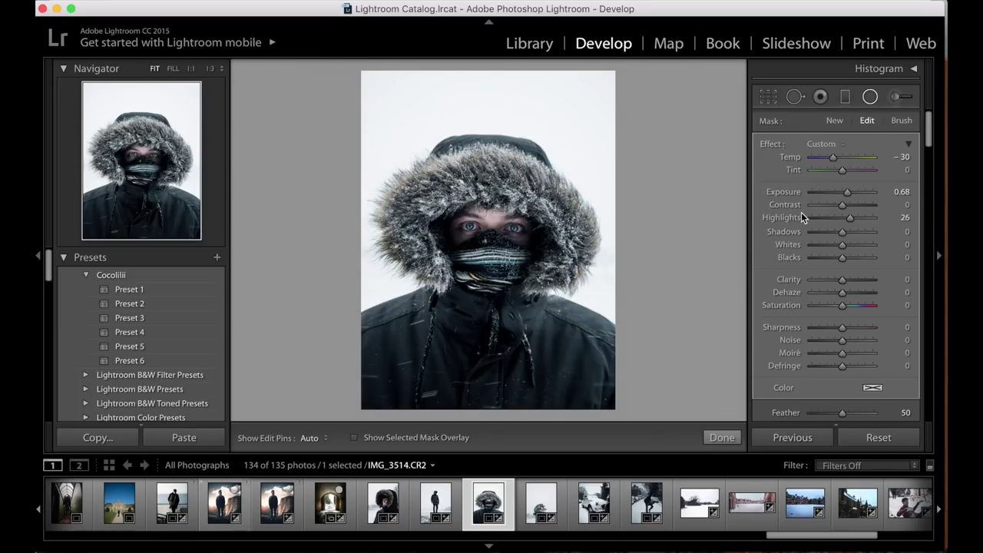
key("backslash")
key("backslash")
Create an adjustment brush with Exposure −0.97 and paint it across the lower part of the jacket
left_click(894, 98)
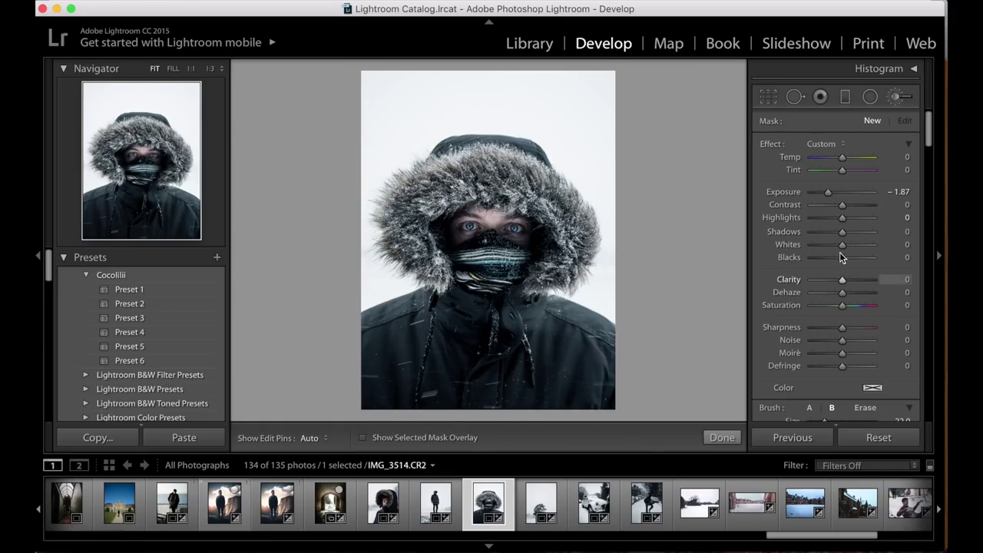
left_click(835, 193)
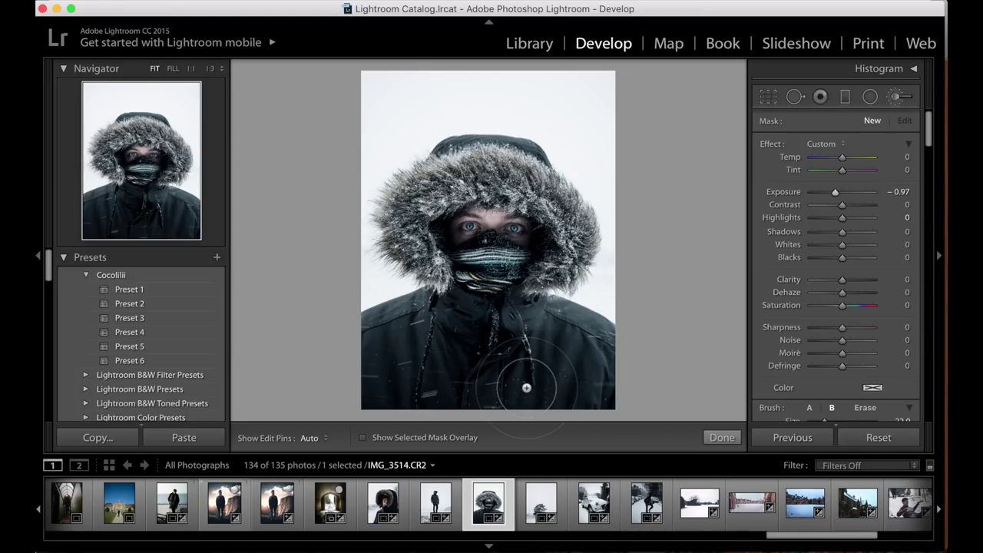
key("h")
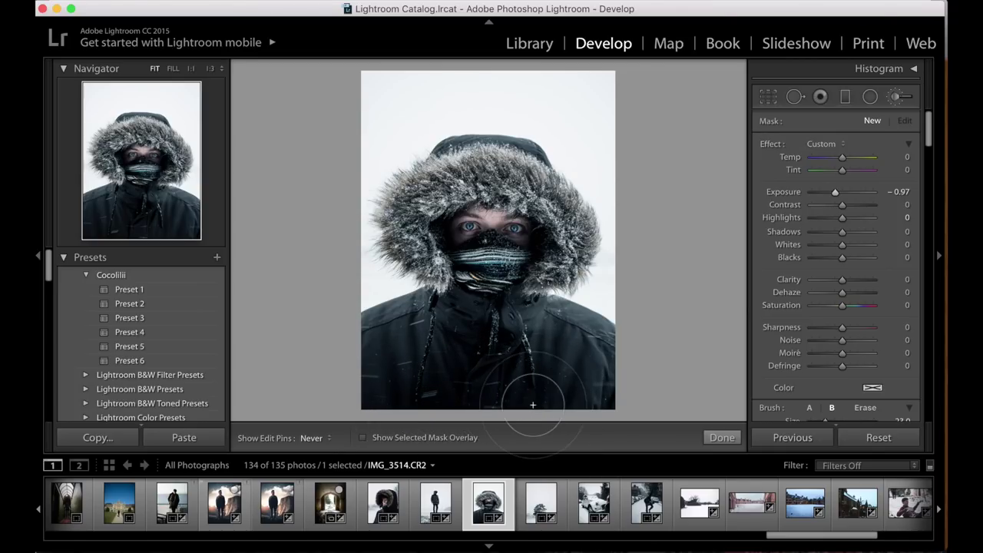
mouse_move(538, 400)
left_mouse_down()
mouse_move(555, 401)
mouse_move(435, 405)
left_mouse_up()
key("h")
key("h")
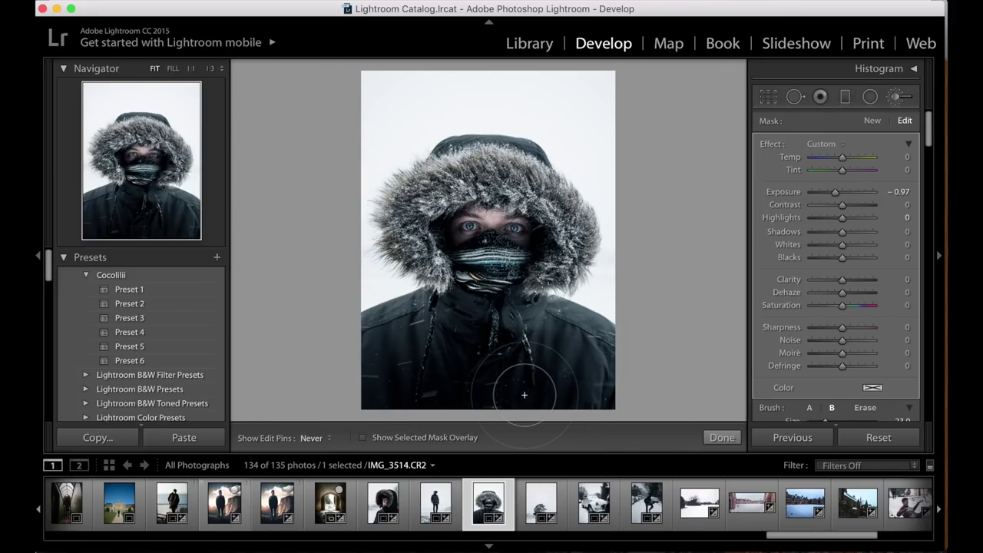
key("h")
key("bracketleft")
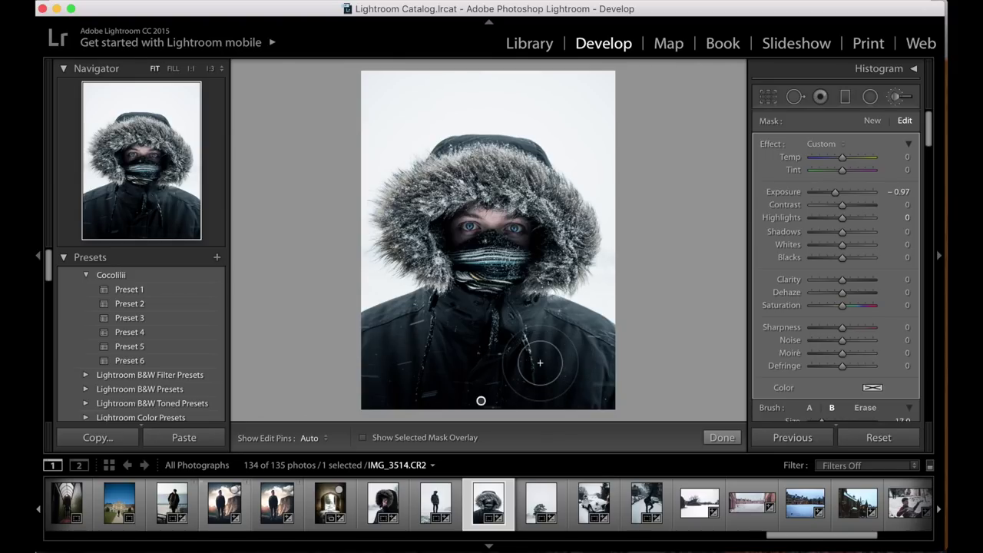
Zoom in on the face and extend the Exposure −0.97 brush around the face inside the hood at size 15.0
key("super+minus")
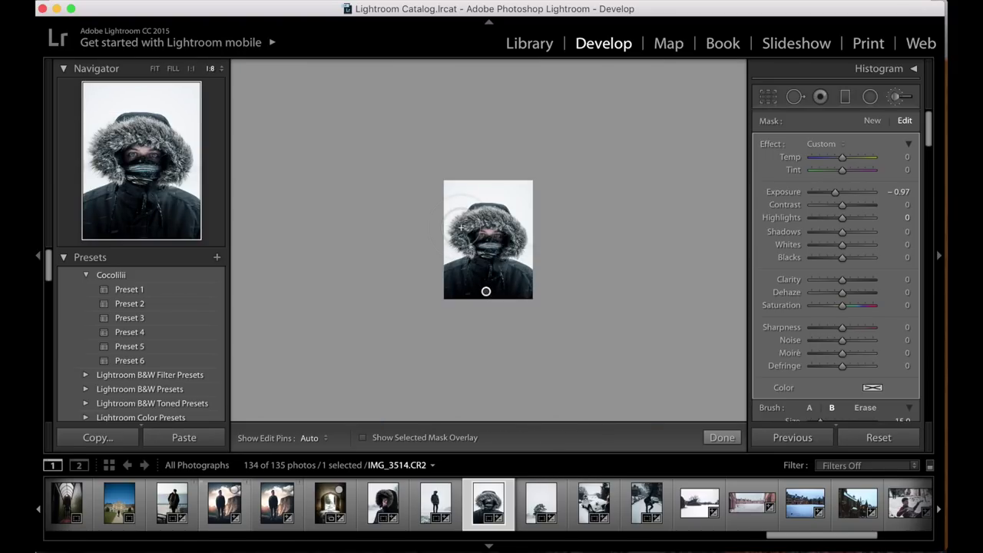
key("super+equal")
key("super+equal")
key("super+equal")
key("super+equal")
key("super+equal")
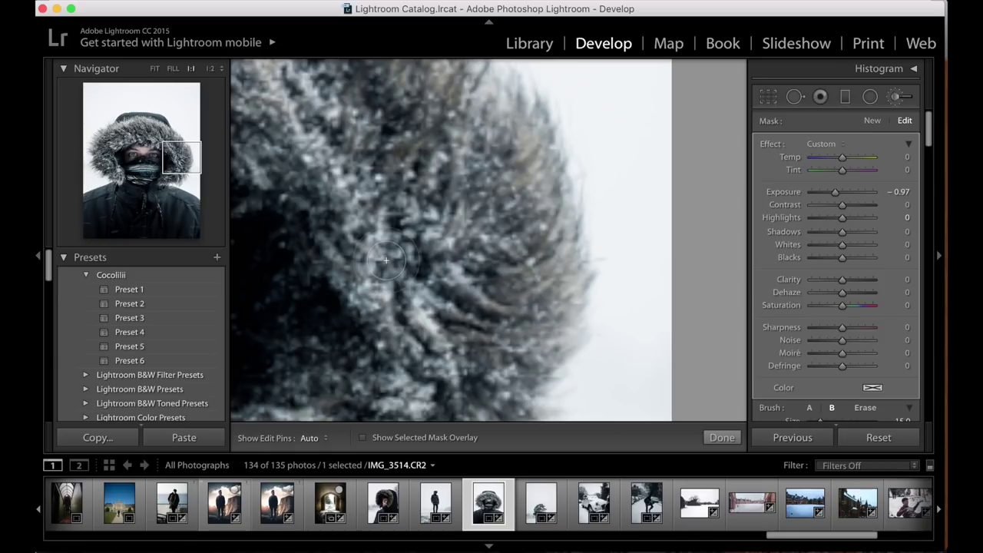
left_click(163, 164)
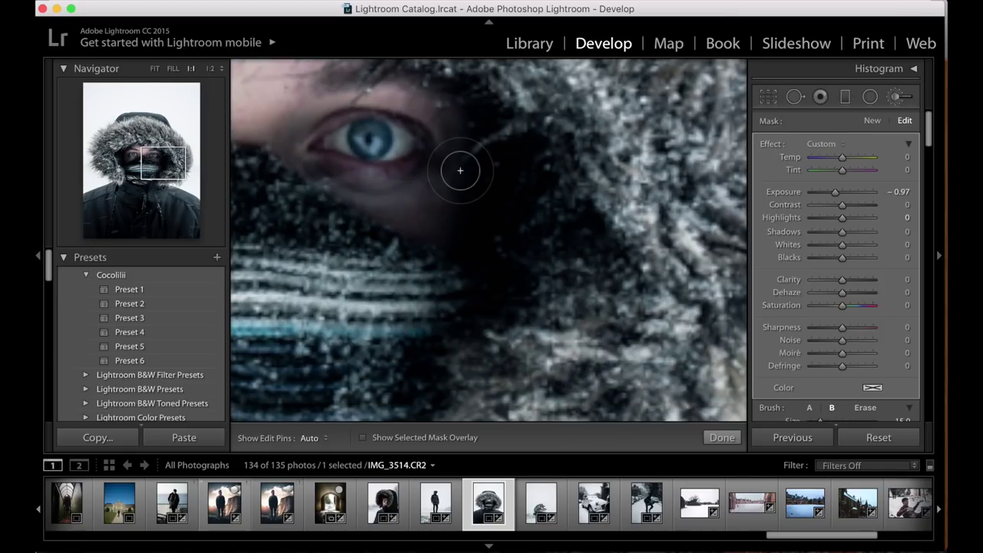
key("super+minus")
key("h")
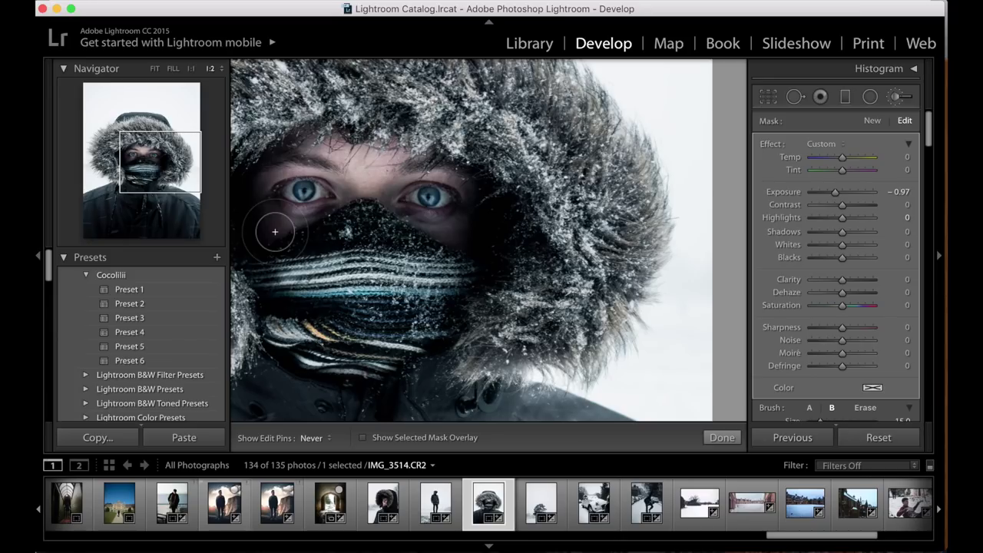
key("h")
key("h")
key("h")
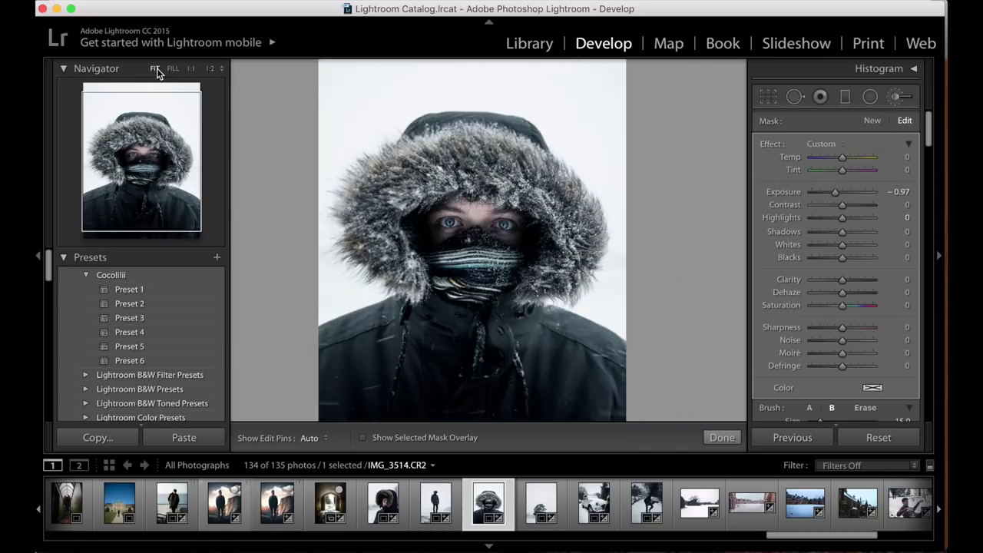
Create a new adjustment brush with Exposure 1.37 and paint both shoulders of the jacket at size 16.0
left_click(154, 69)
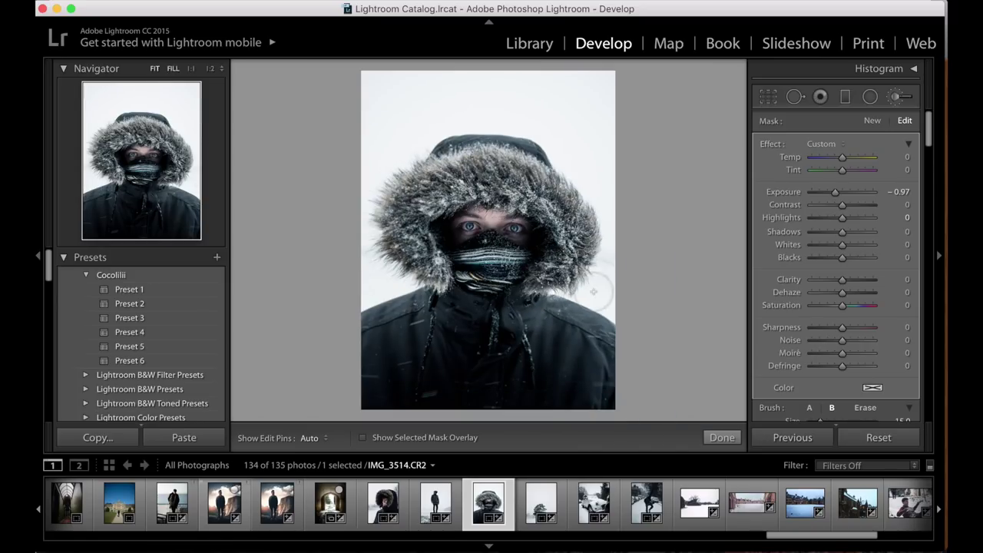
left_click(874, 122)
left_click_drag(846, 194, 853, 192)
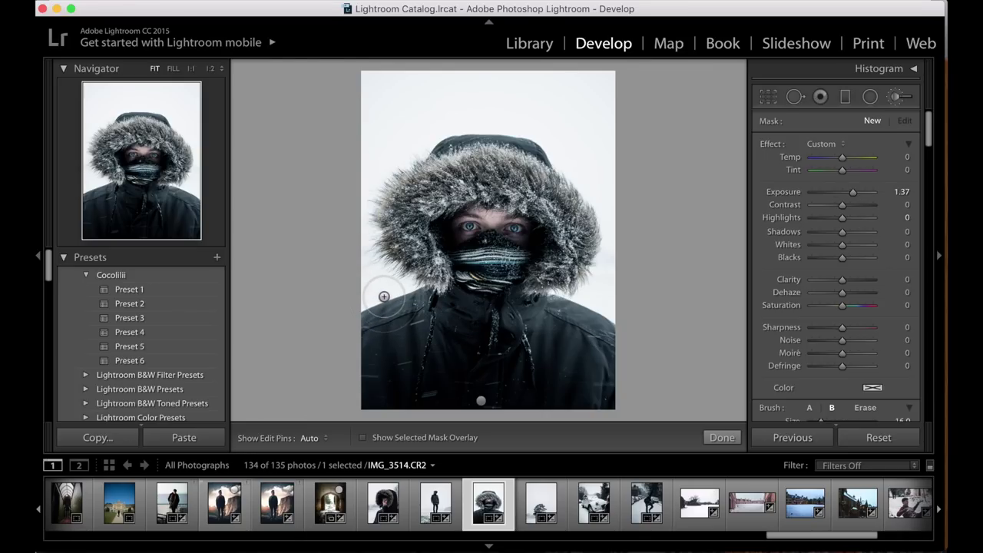
key("h")
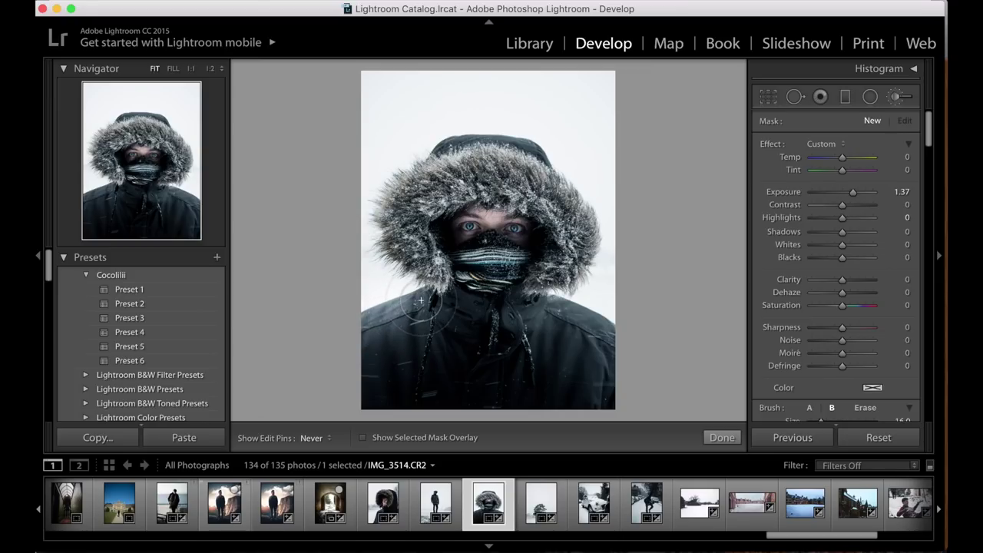
key("h")
key("h")
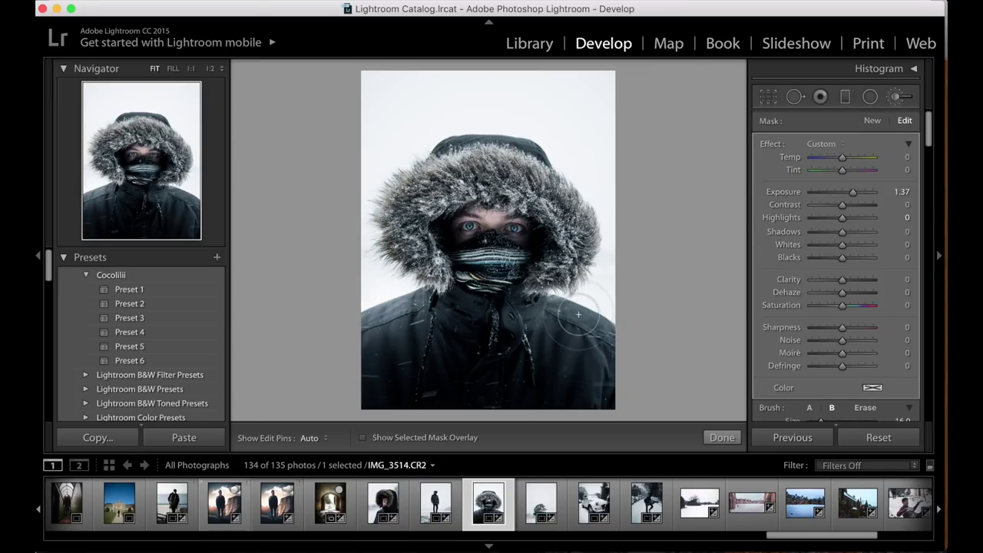
mouse_move(607, 338)
left_mouse_down()
mouse_move(600, 393)
mouse_move(611, 352)
mouse_move(592, 323)
mouse_move(571, 314)
left_mouse_up()
key("h")
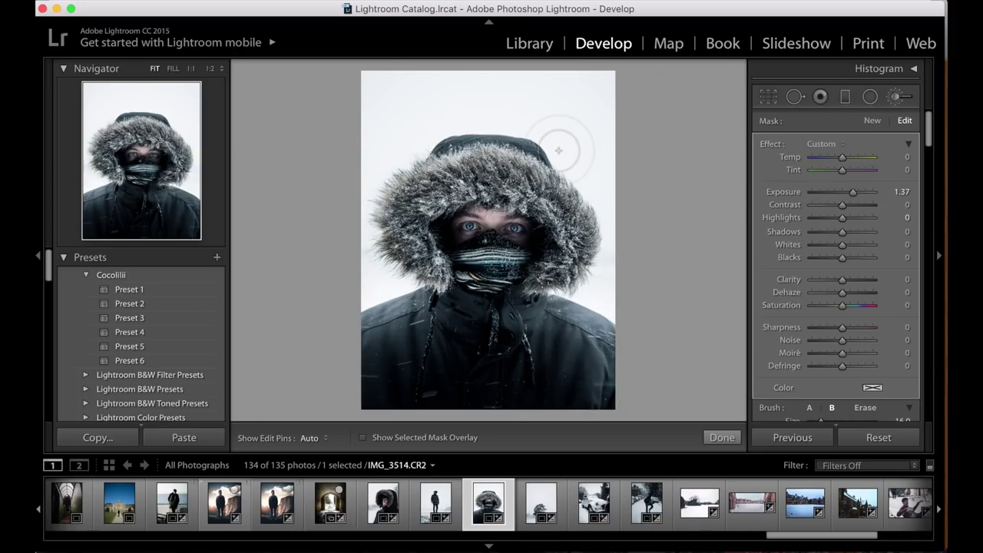
Reduce the brush to size 1.0 and brighten the jacket's drawstring with the Exposure 1.37 mask
key("h")
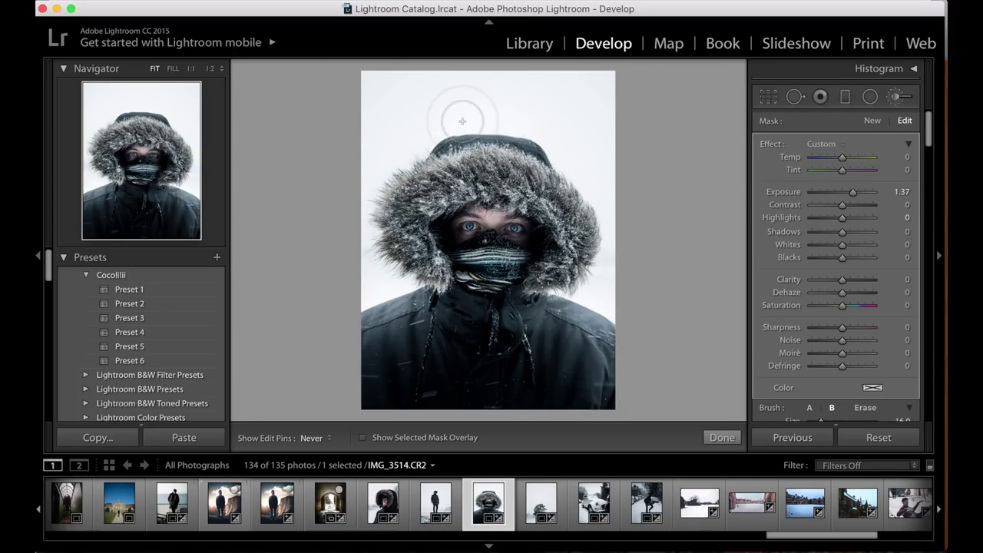
key("h")
scroll(509, 319, "down", 3)
key("h")
key("h")
key("h")
key("h")
key("h")
key("h")
scroll(435, 315, "down", 10)
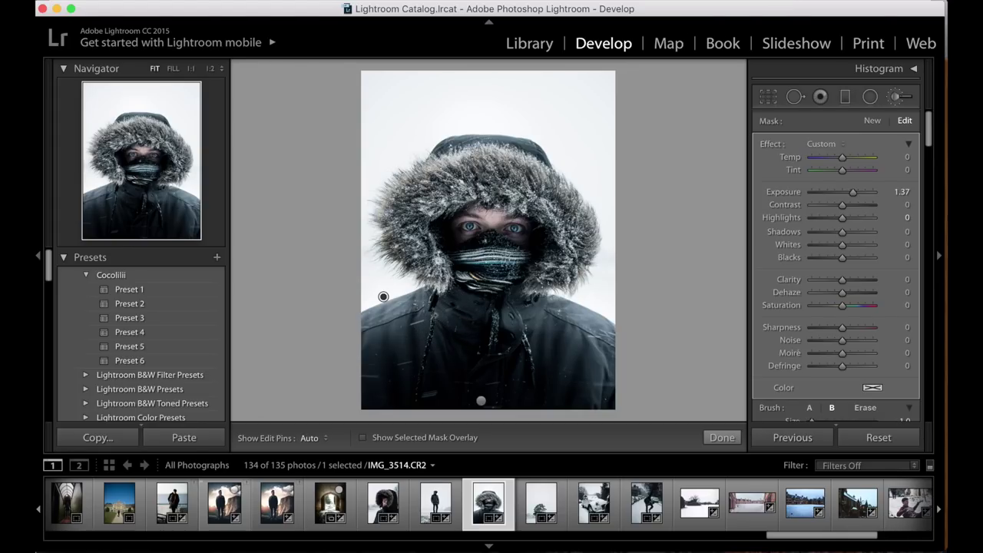
key("h")
mouse_move(431, 341)
left_mouse_down()
mouse_move(430, 351)
mouse_move(431, 323)
left_mouse_up()
key("h")
left_click(904, 169)
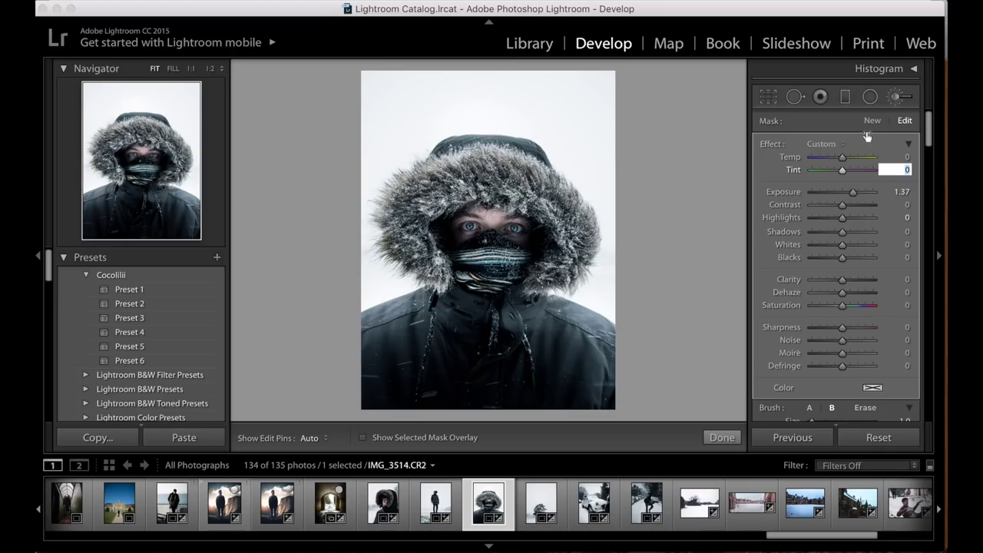
Create a new Exposure 1.37 brush at size 6.0 and brighten the fur on both sides of the hood
left_click(870, 121)
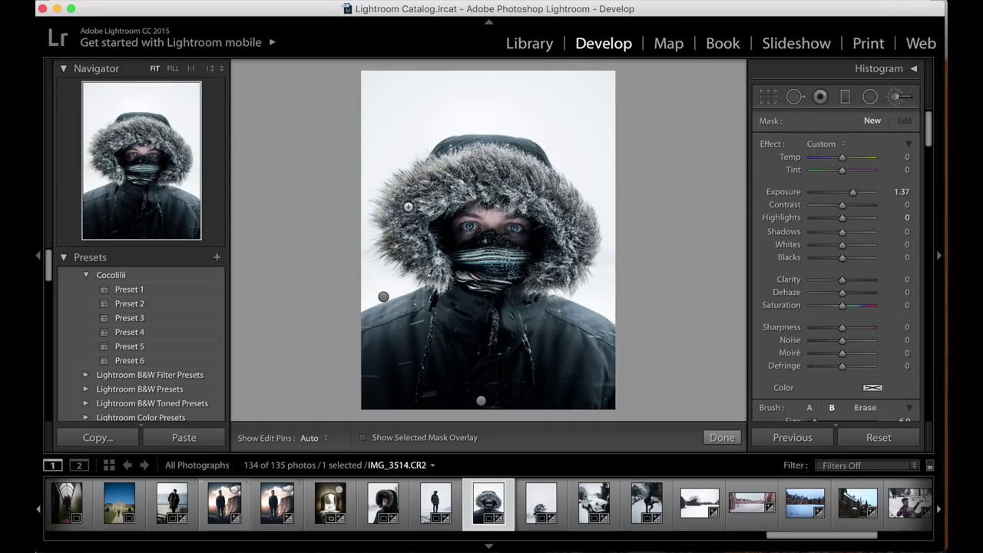
key("h")
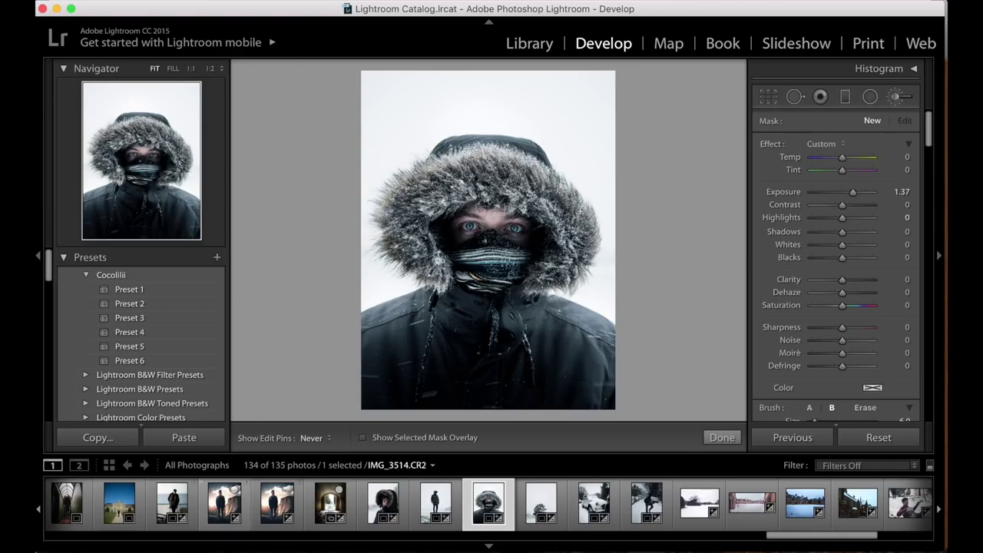
left_click_drag(562, 249, 561, 219)
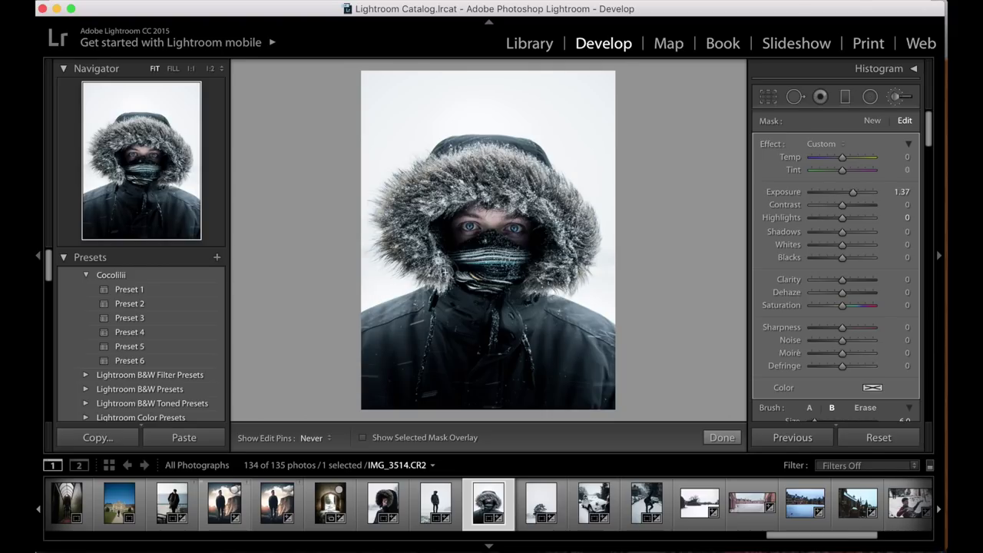
key("h")
key("h")
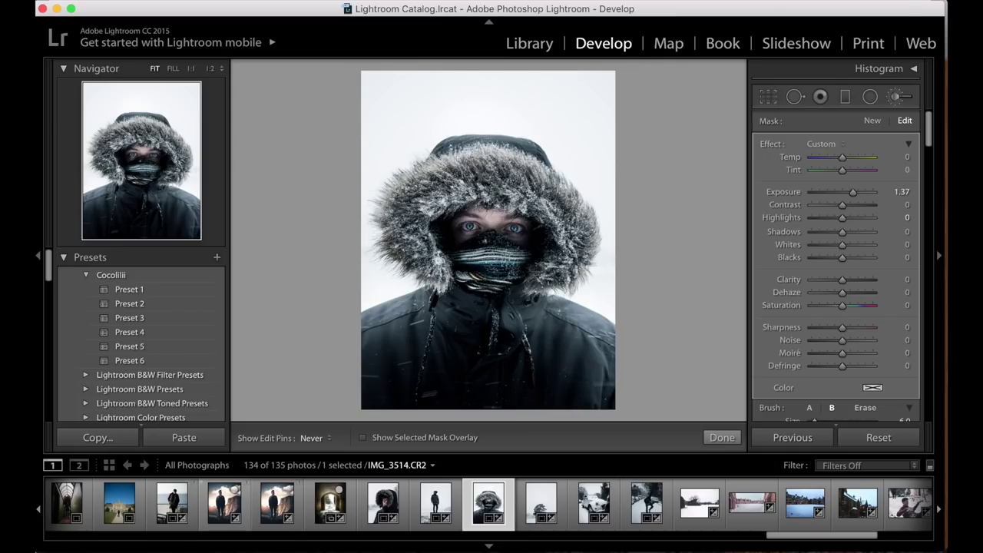
key("h")
key("h")
key("h")
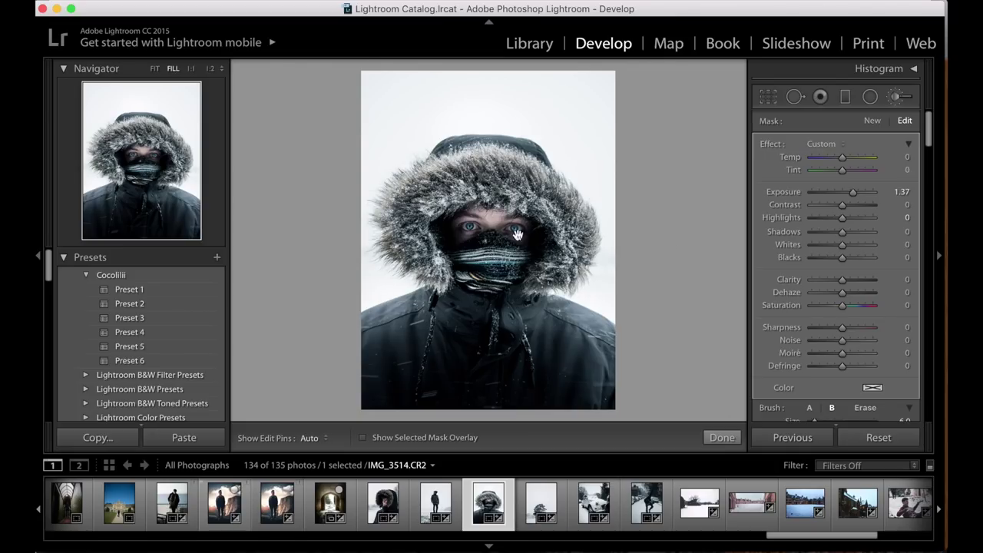
Create a new adjustment brush with Exposure −0.57 and darken the fur along the hood's inner edge
key("z")
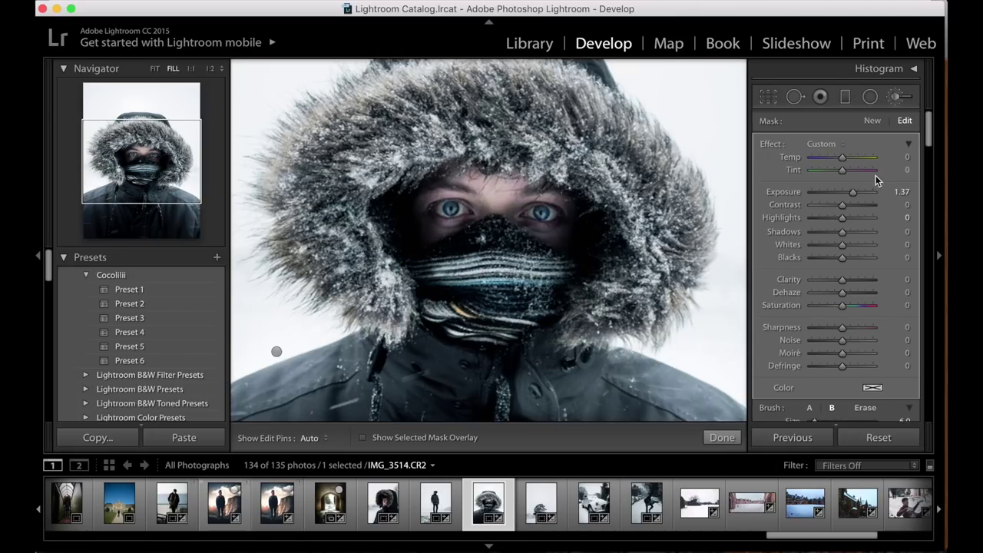
left_click(873, 120)
left_click_drag(852, 192, 839, 197)
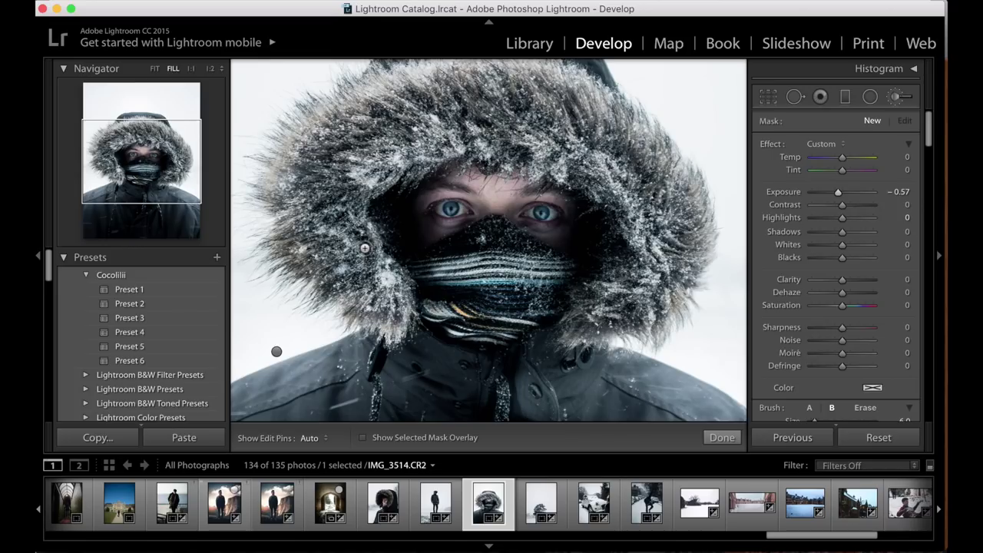
key("h")
scroll(358, 261, "up", 2)
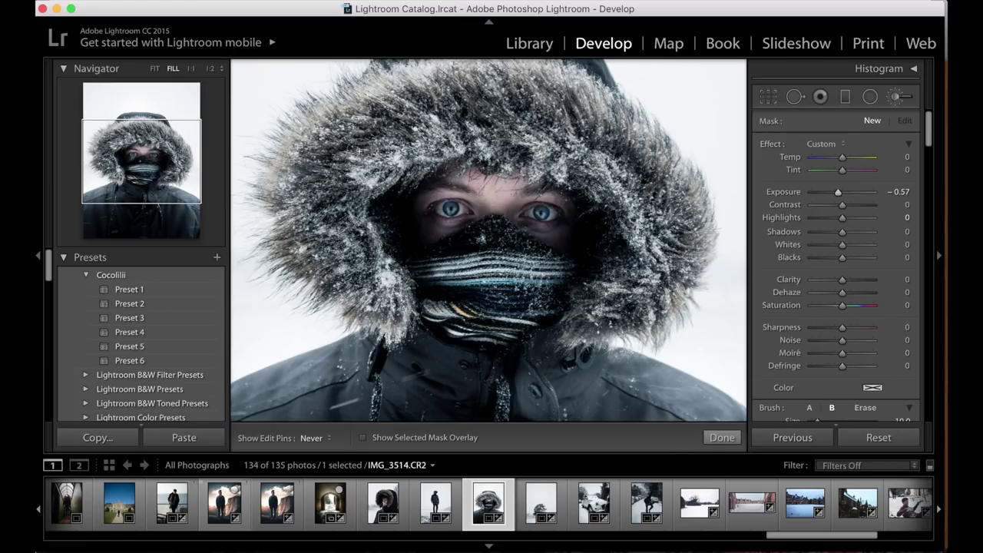
key("h")
left_click(276, 351)
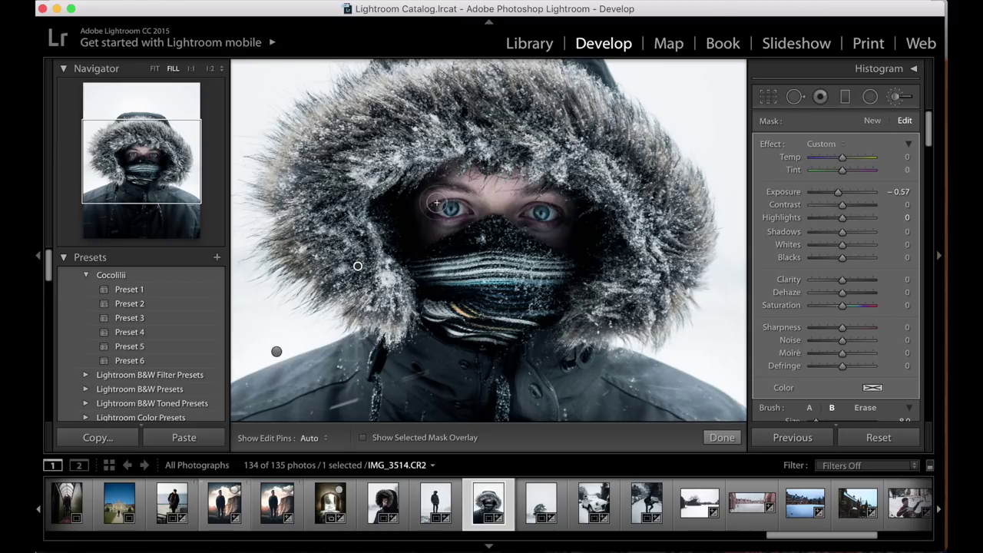
Darken details around the eyes with a size 3.0 brush, then try Exposure −0.79 and return it to −0.57
scroll(451, 209, "down", 5)
key("h")
key("h")
key("h")
key("h")
key("h")
key("h")
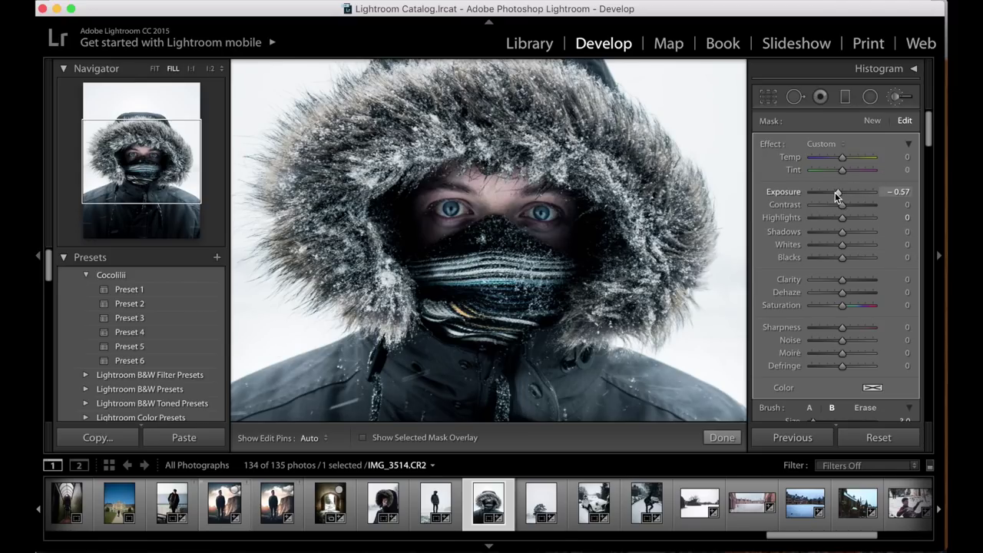
left_click_drag(835, 192, 838, 194)
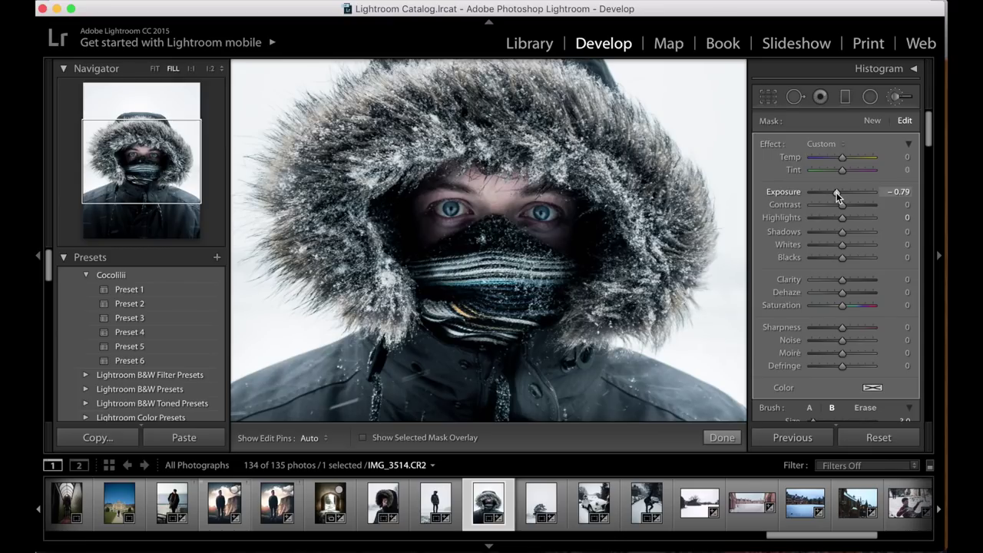
Create a new adjustment brush with Exposure 1.18 and brighten the nose area
left_click(873, 122)
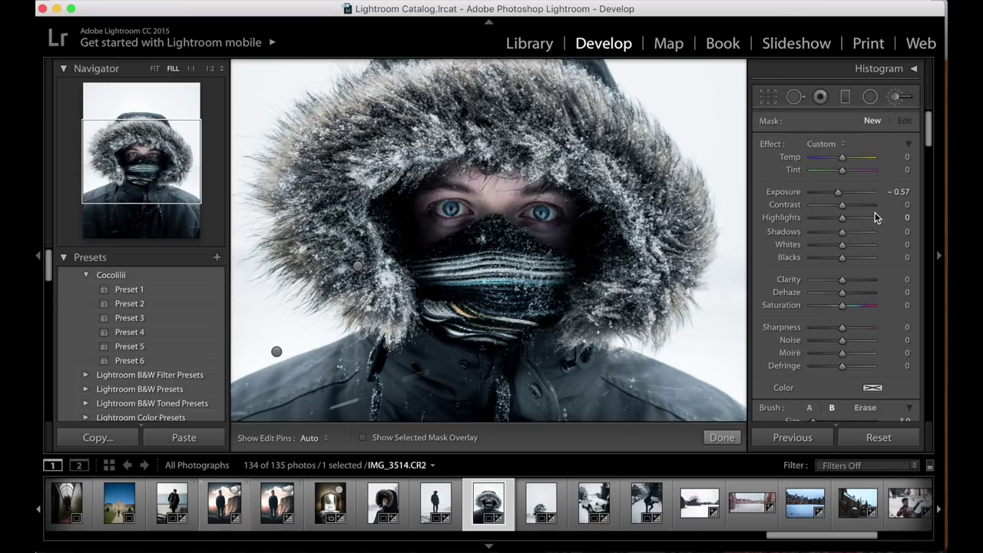
left_click(851, 192)
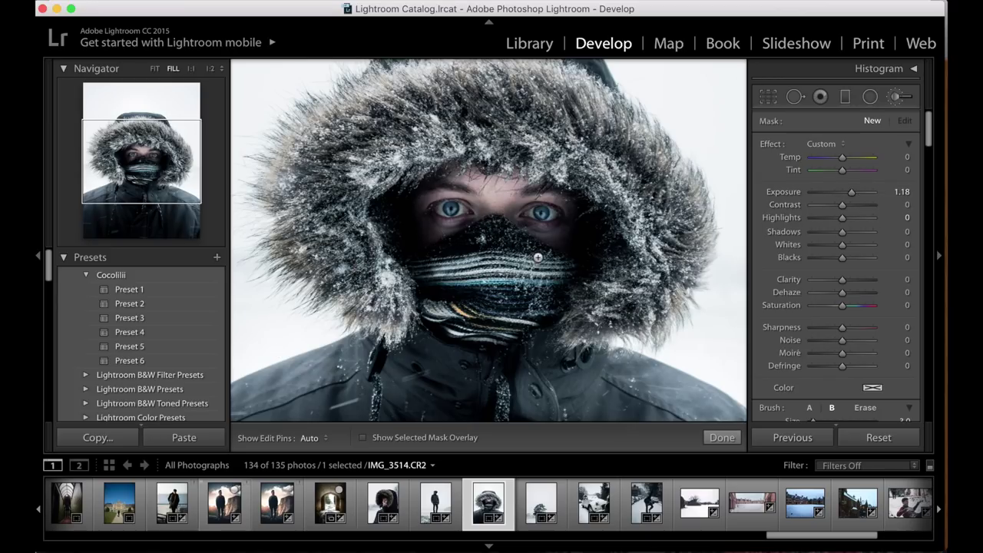
scroll(498, 212, "up", 2)
key("h")
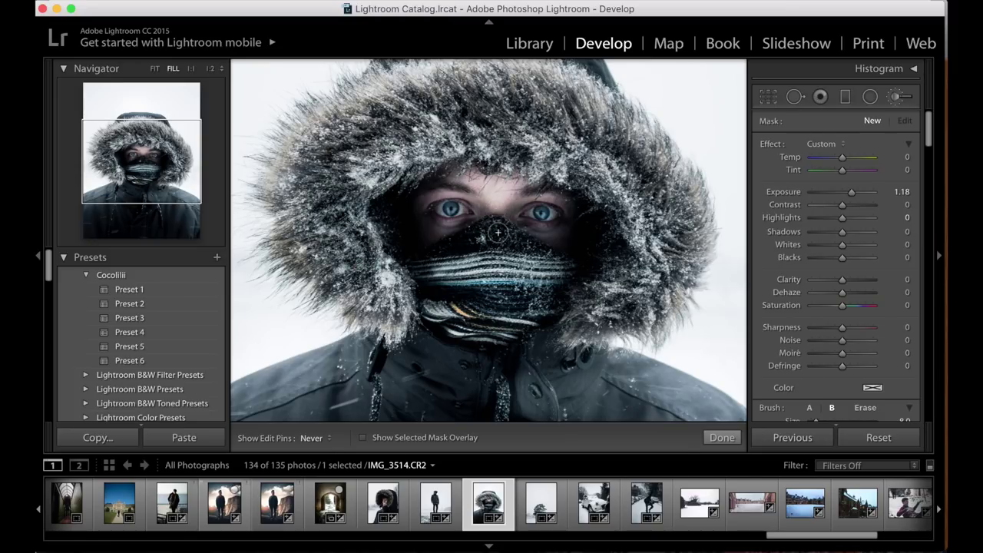
key("h")
scroll(452, 228, "down", 2)
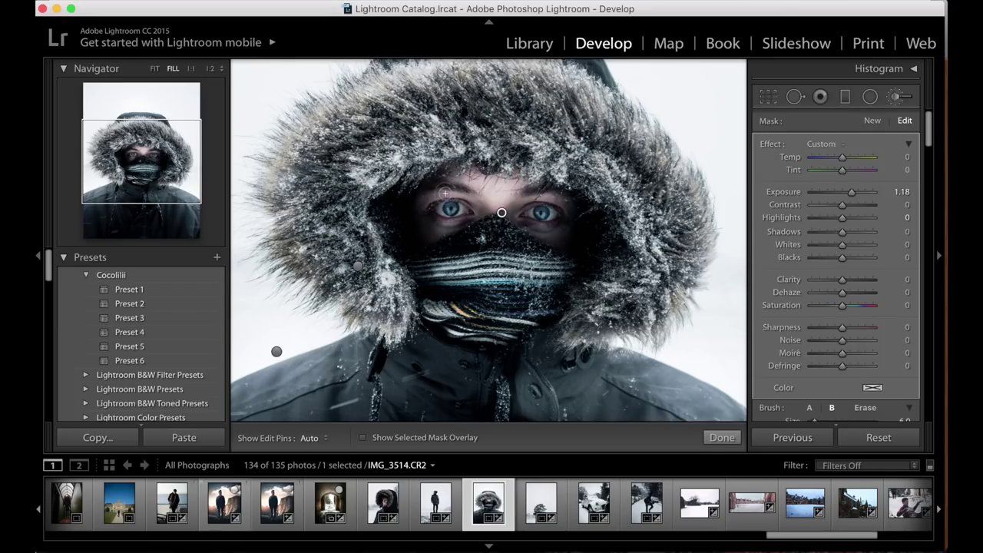
Brighten the skin above the eyes with the same brush and set its Exposure to 0.70
mouse_move(445, 193)
left_mouse_down()
mouse_move(431, 204)
mouse_move(497, 201)
mouse_move(497, 192)
left_mouse_up()
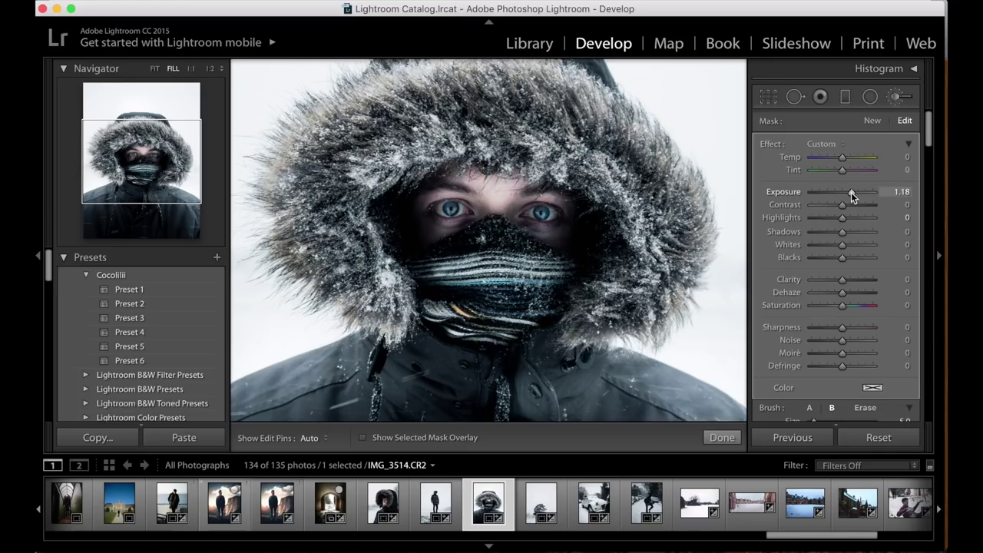
left_click_drag(852, 197, 849, 197)
left_click_drag(848, 197, 847, 197)
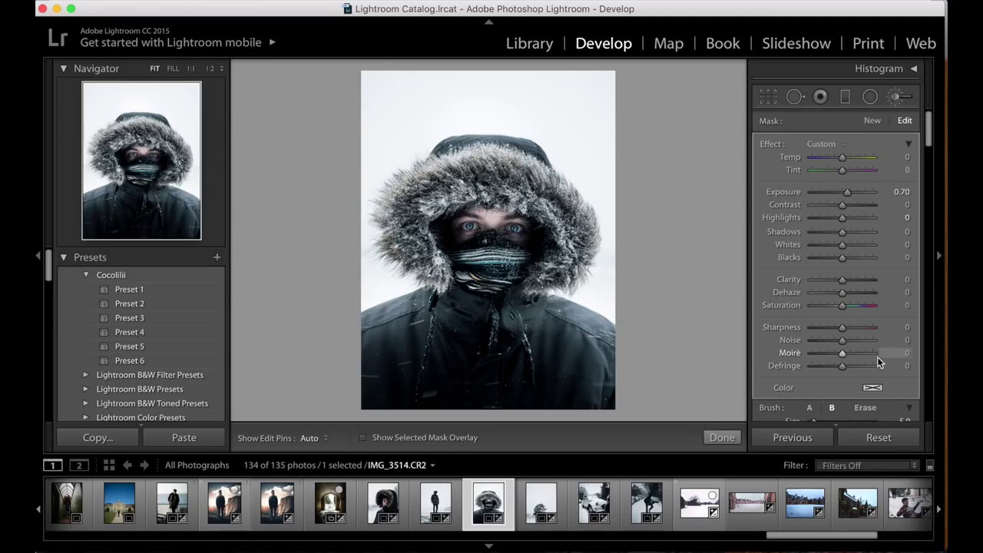
Compare the edited portrait repeatedly with its original unedited version, finishing on the edited view
key("backslash")
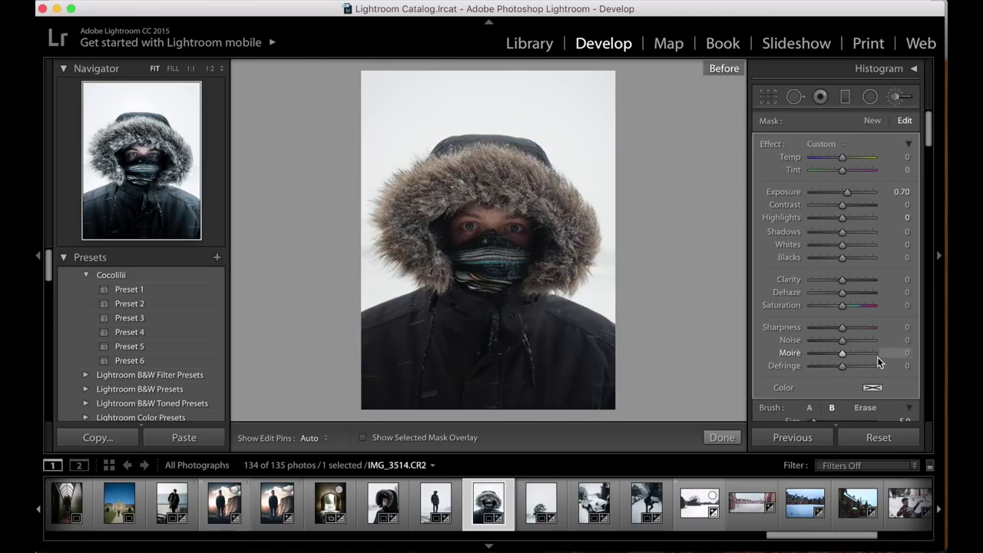
key("backslash")
key("backslash")
key("backslash")
key("backslash")
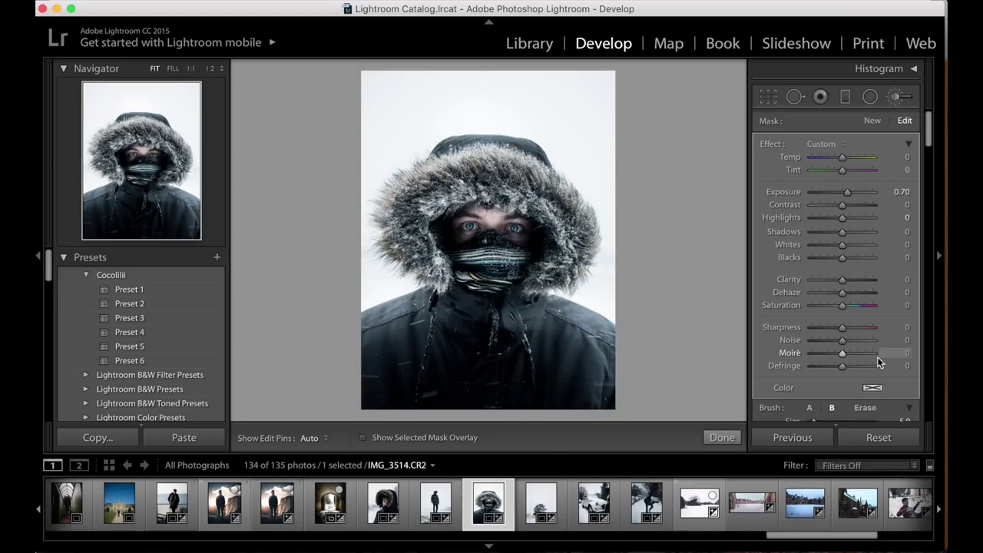
key("backslash")
key("backslash")
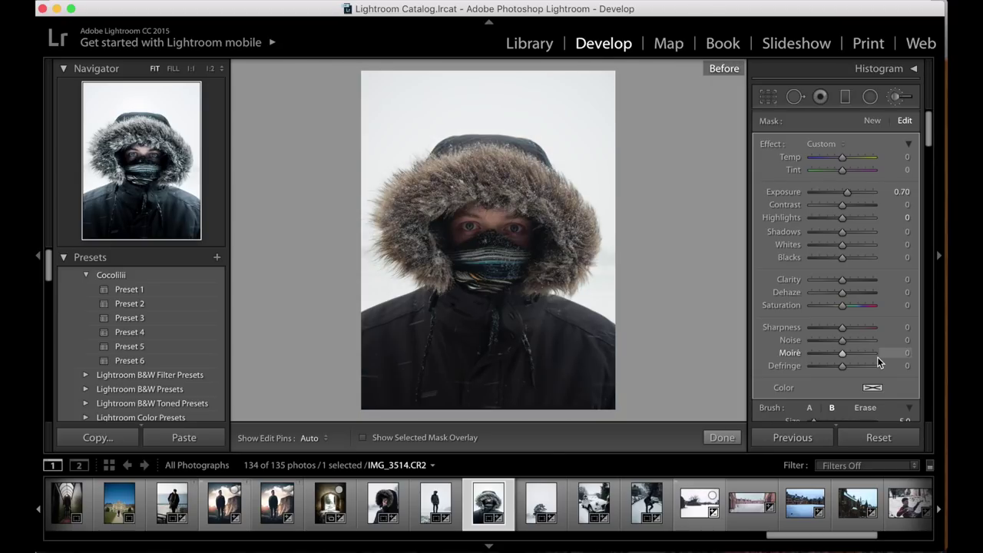
key("backslash")
key("backslash")
key("backslash")
key("backslash")
key("backslash")
key("backslash")
key("backslash")
key("backslash")
key("backslash")
key("backslash")
key("backslash")
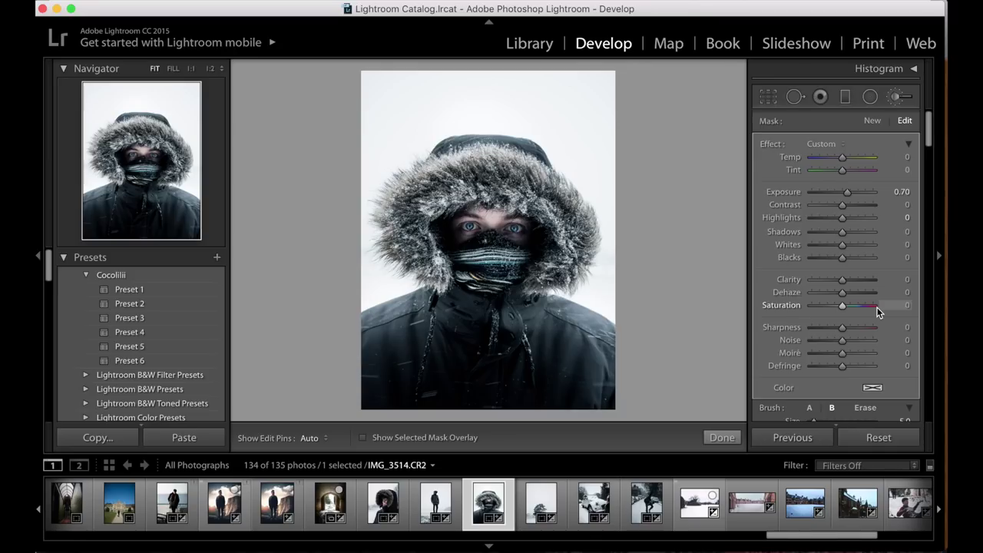
scroll(877, 308, "down", 10)
scroll(878, 307, "down", 8)
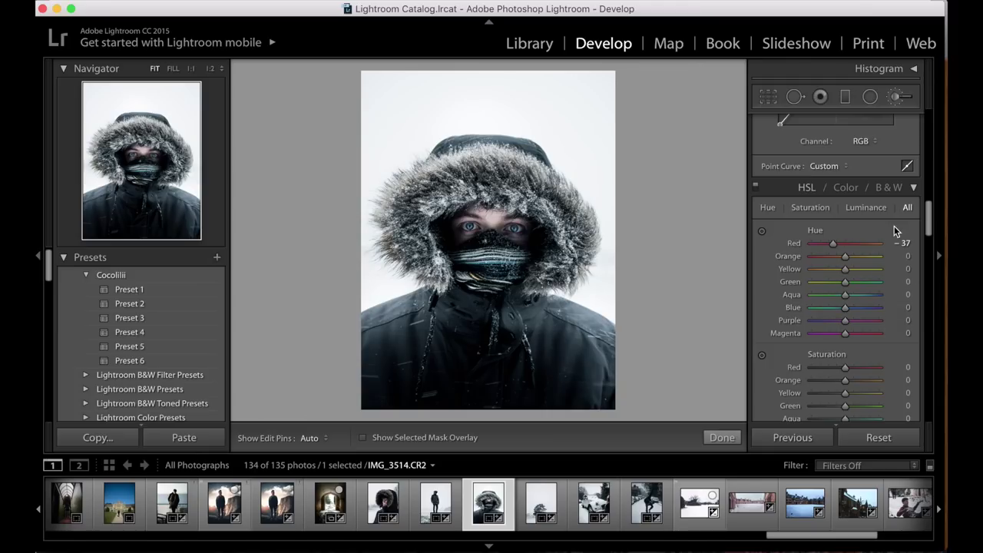
scroll(881, 241, "up", 8)
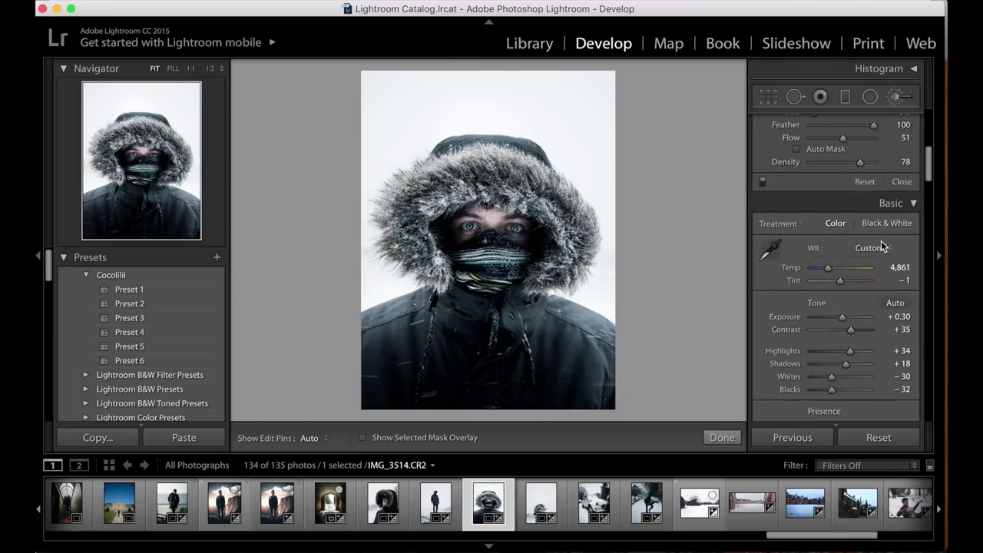
scroll(881, 246, "up", 8)
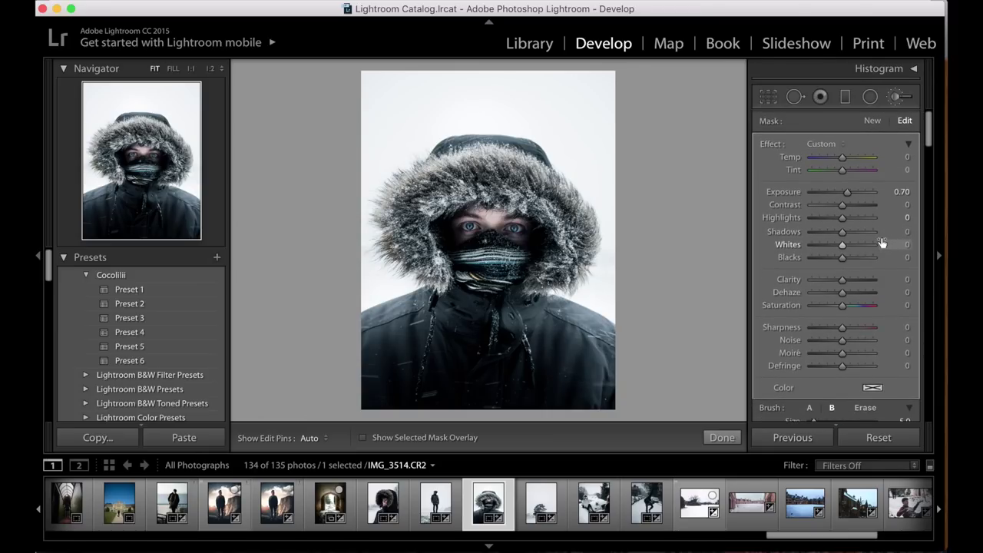